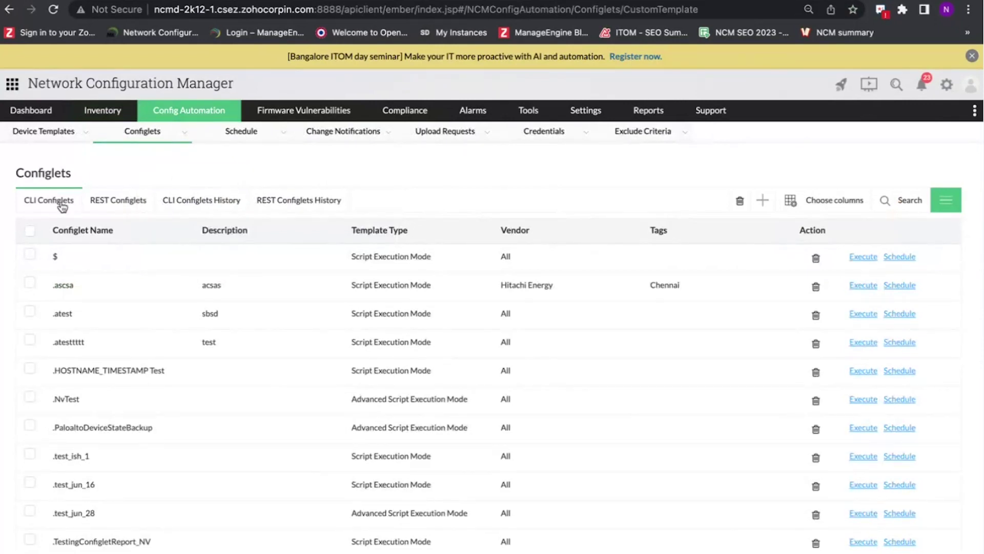
- Browse the REST configlet templates, then return to CLI Configlets and begin a new configlet
left_click(117, 202)
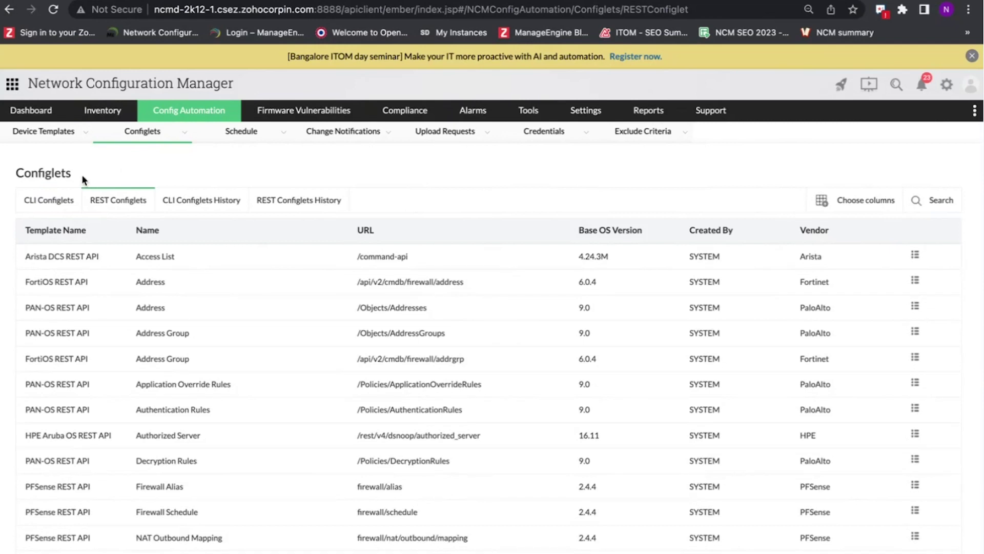
left_click(47, 200)
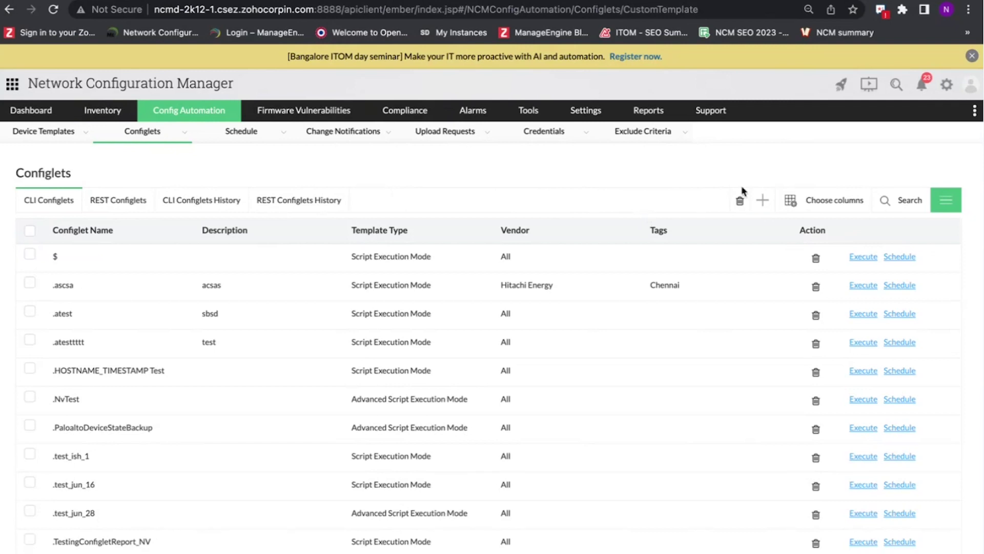
left_click(762, 201)
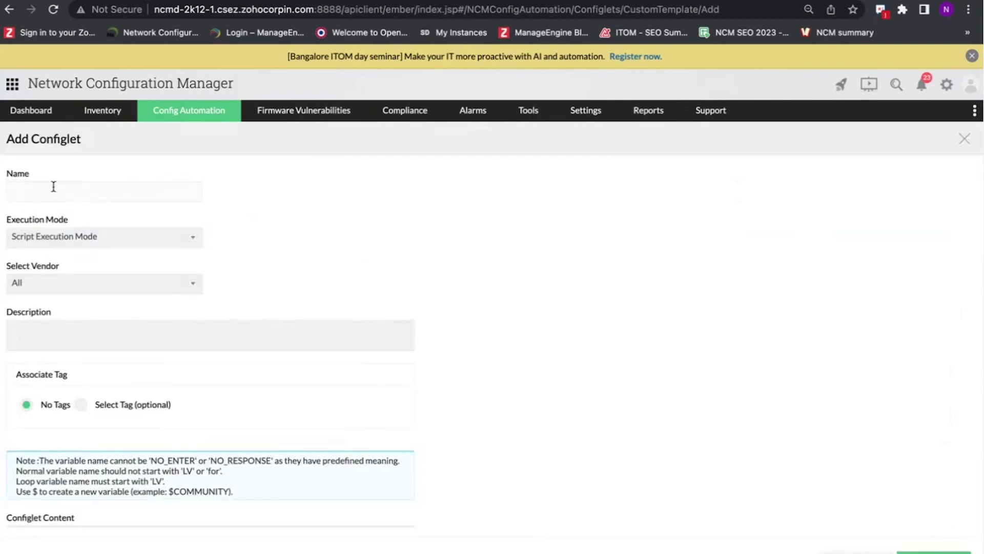
- Review the execution mode and vendor choices, keeping Script Execution Mode and vendor All
scroll(271, 209, "down", 1)
scroll(269, 211, "down", 2)
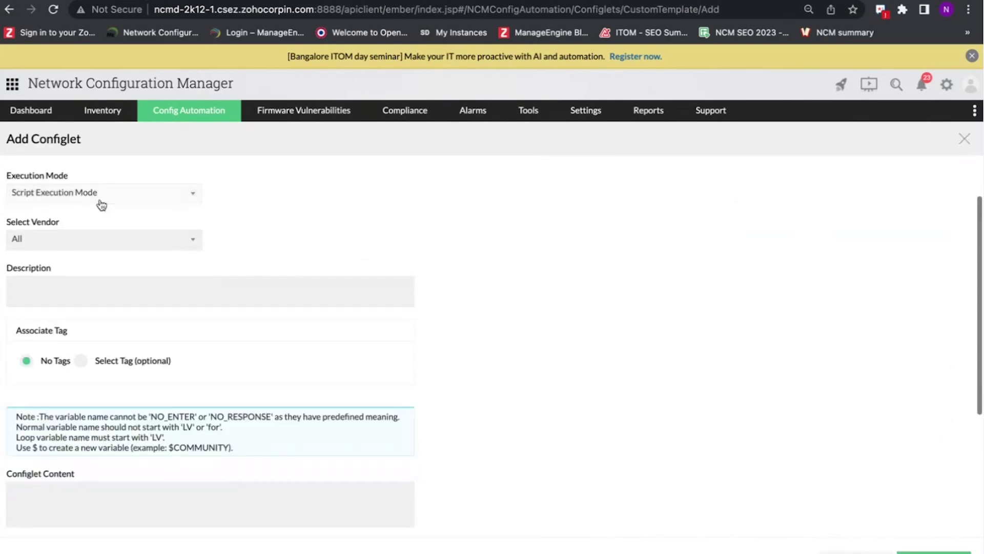
left_click(101, 202)
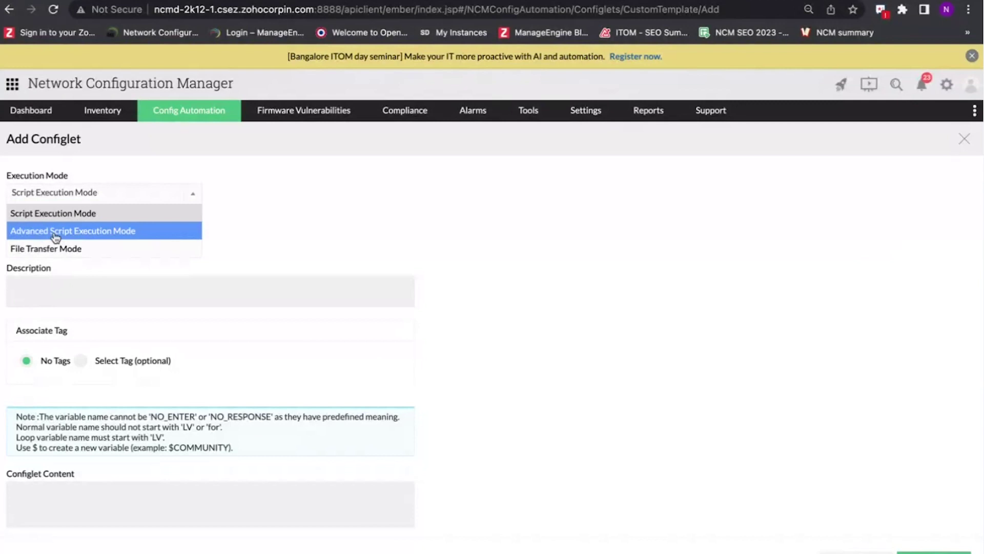
left_click(270, 225)
left_click(128, 245)
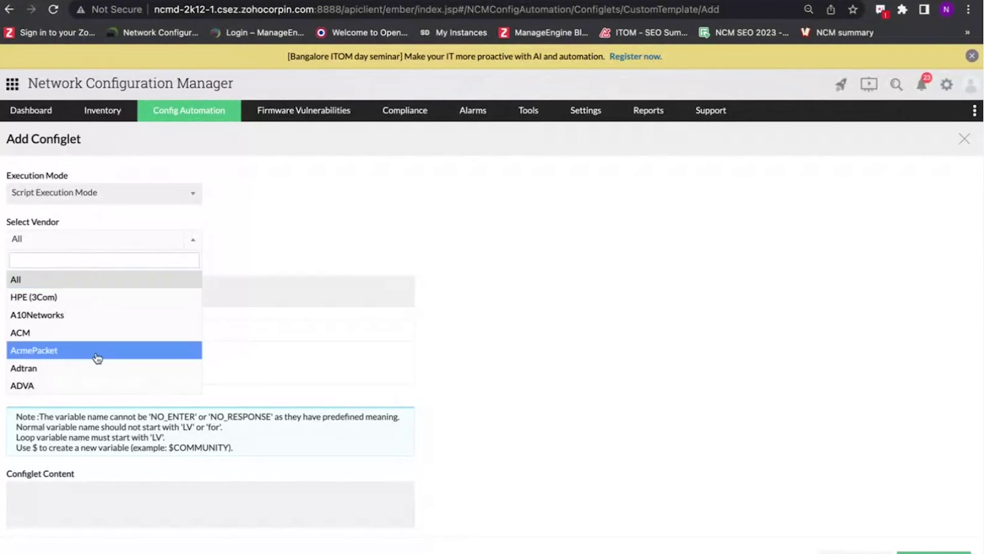
left_click(319, 236)
- Enable configuration backup before and after execution, then abandon the new configlet form
scroll(303, 240, "down", 2)
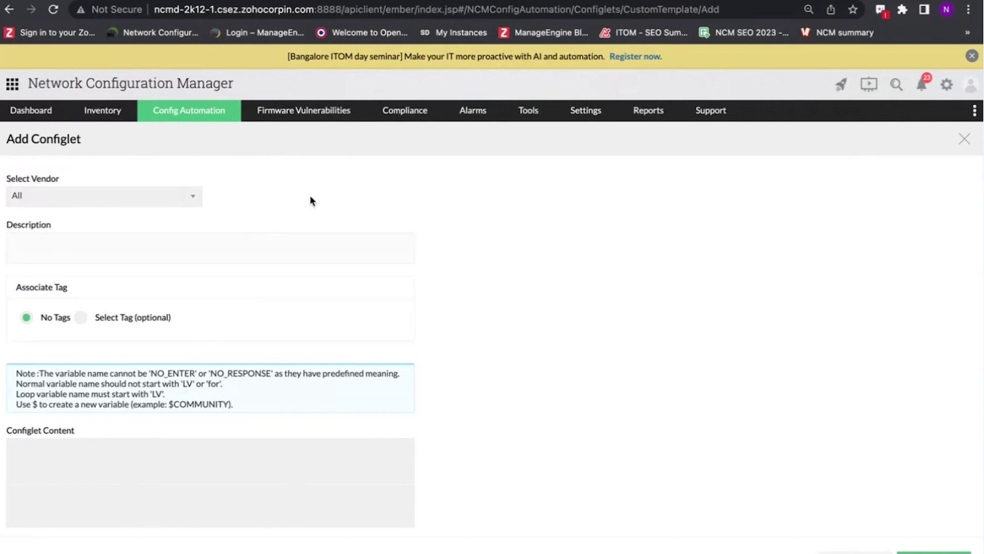
scroll(309, 195, "down", 3)
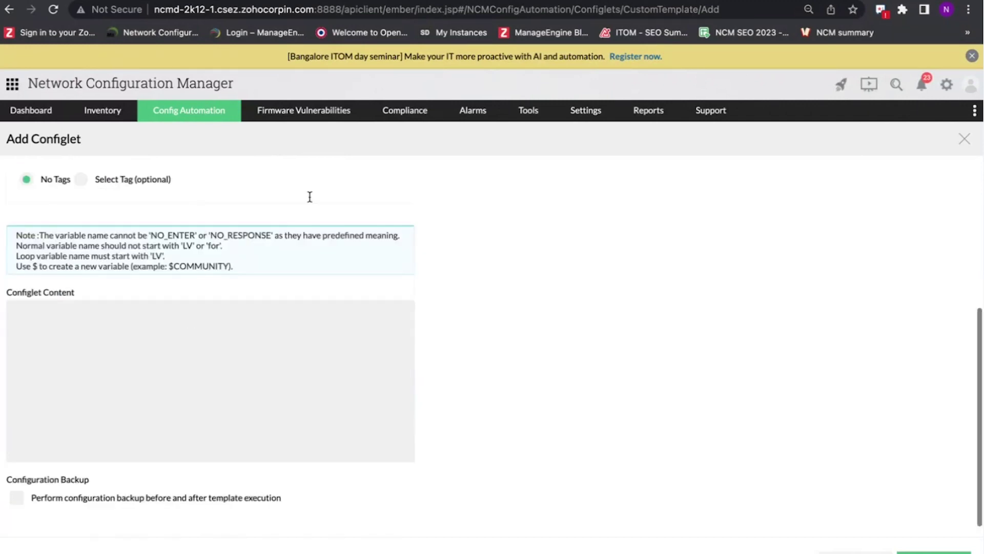
left_click(53, 312)
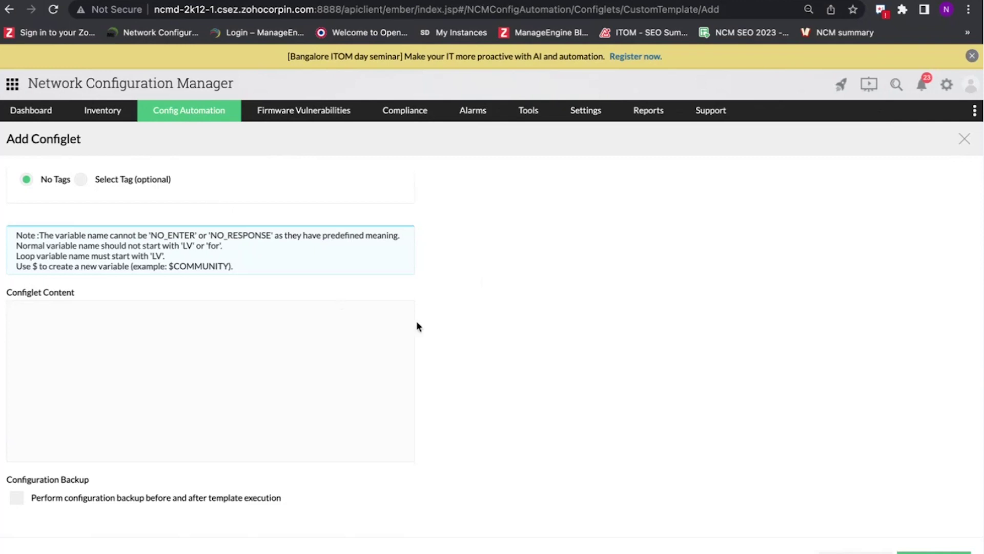
left_click(17, 501)
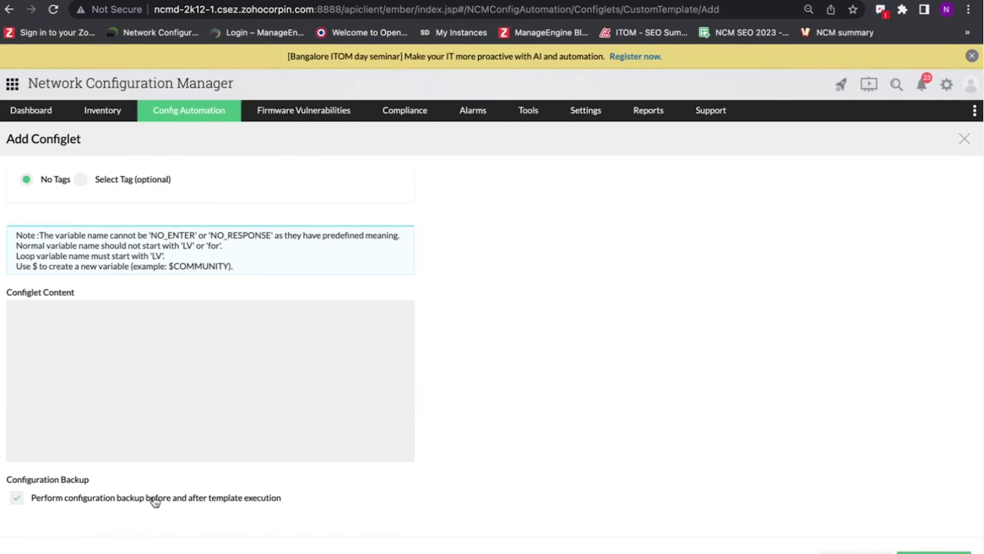
left_click(18, 498)
left_click(19, 498)
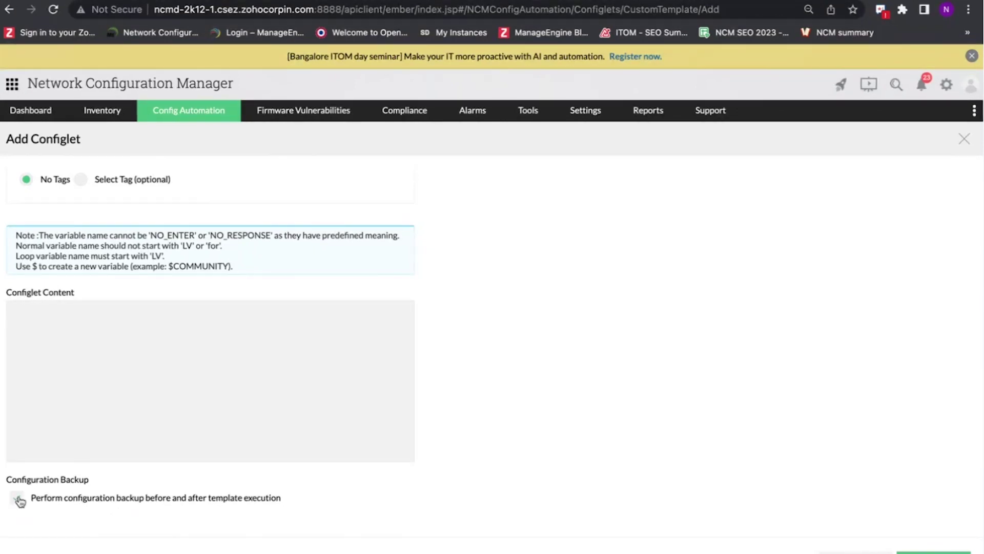
left_click(9, 9)
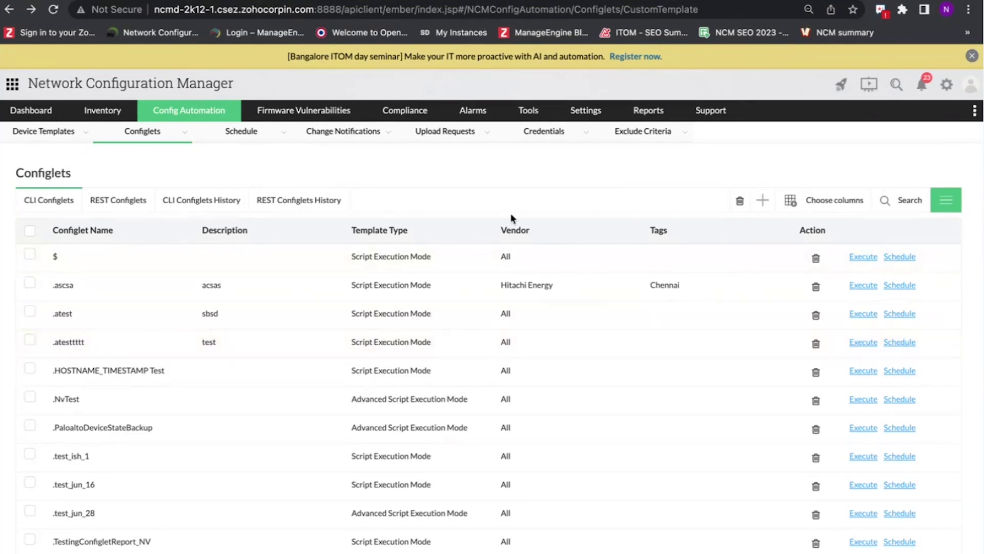
scroll(436, 380, "down", 3)
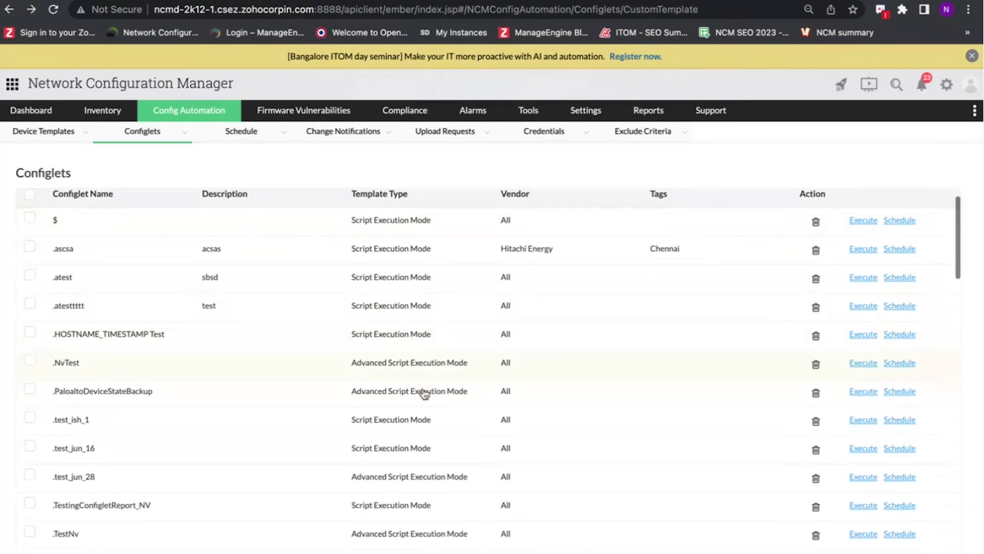
scroll(424, 394, "down", 5)
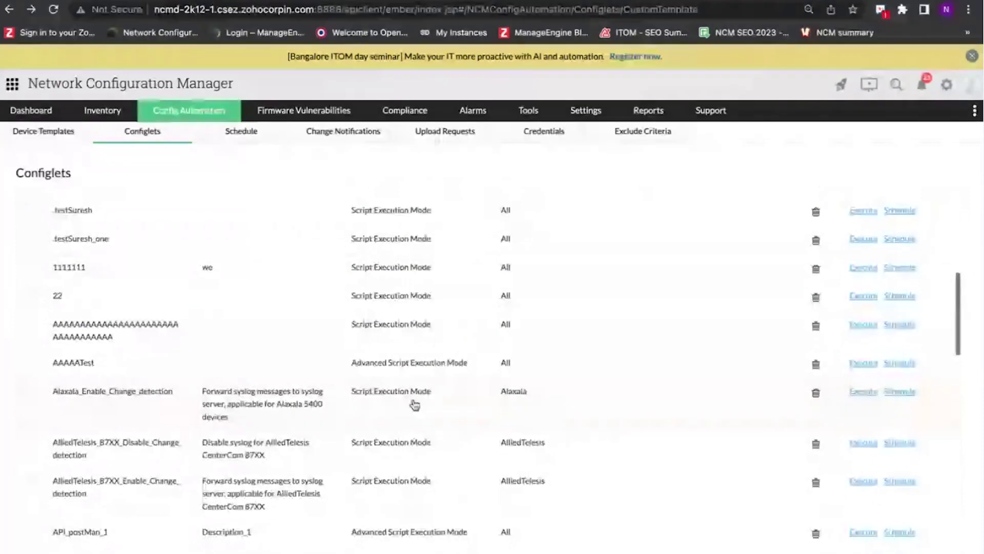
left_click(415, 405)
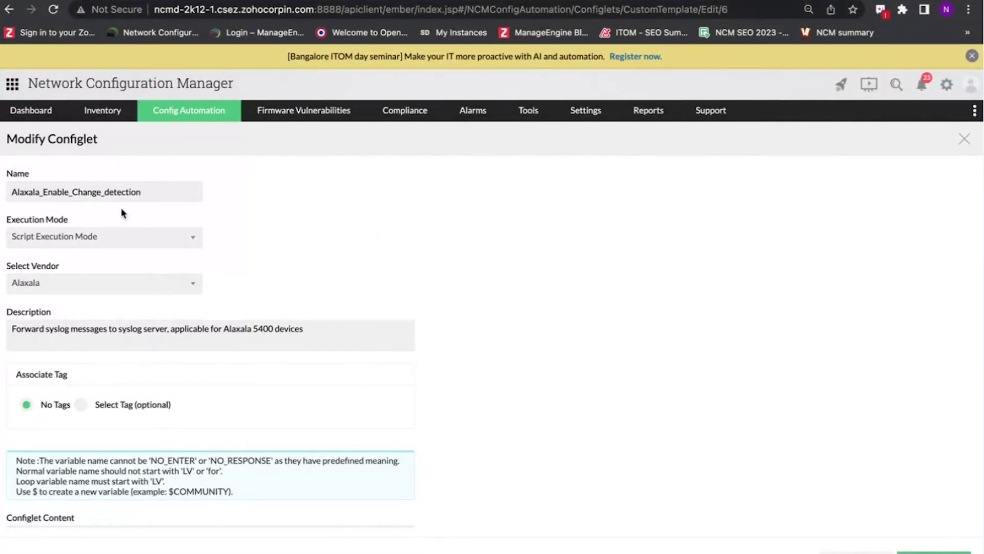
scroll(98, 257, "down", 2)
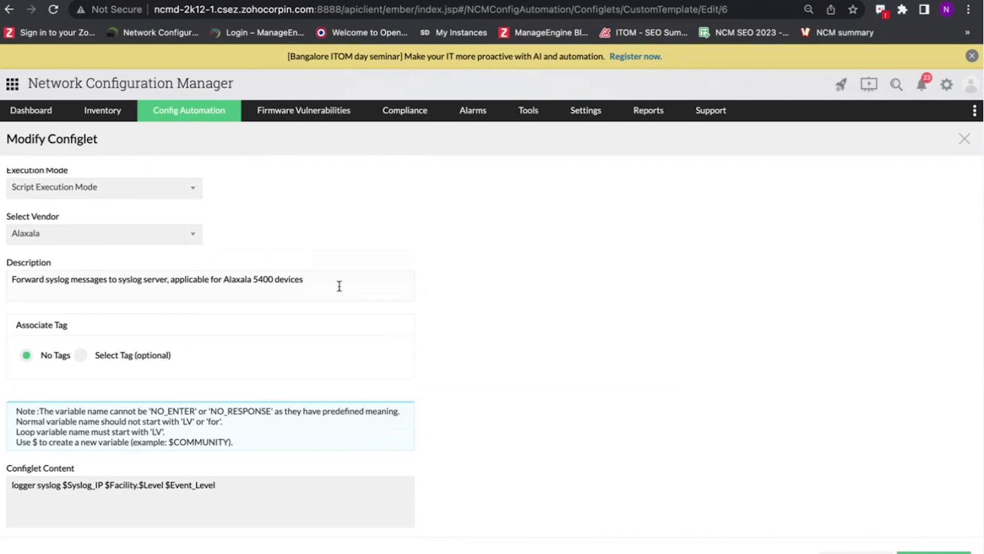
scroll(341, 290, "down", 2)
scroll(341, 291, "down", 2)
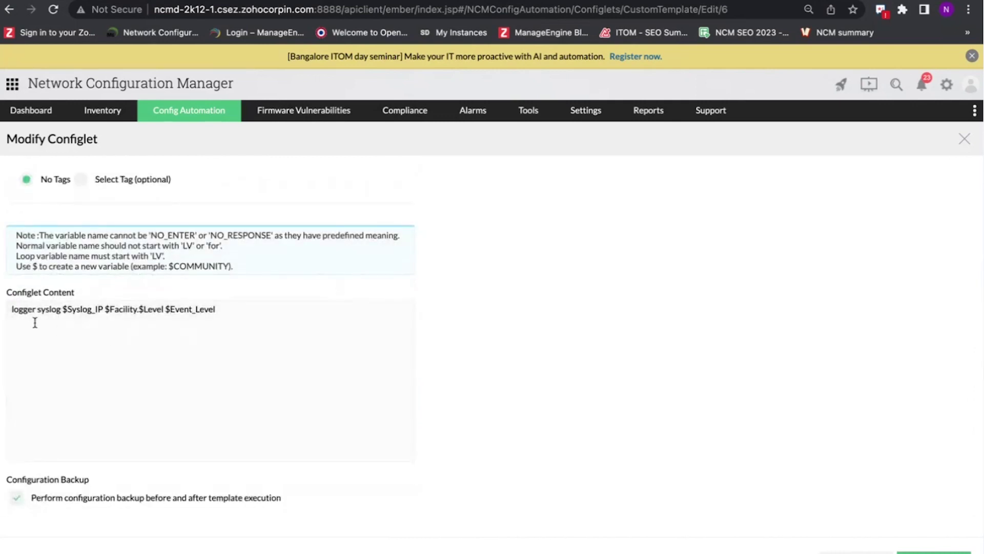
left_click_drag(10, 309, 241, 309)
left_click(495, 285)
scroll(514, 269, "up", 3)
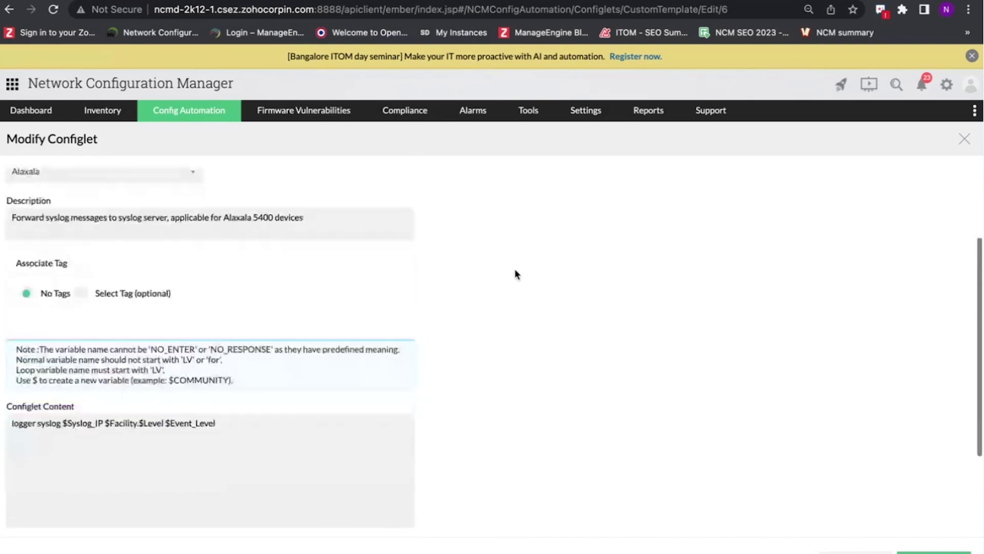
scroll(514, 268, "down", 3)
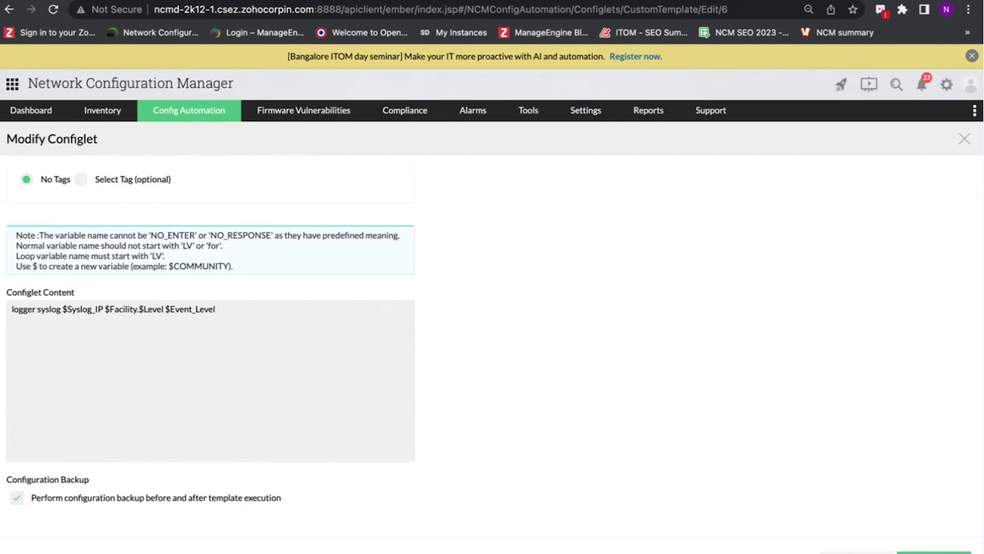
left_click(9, 10)
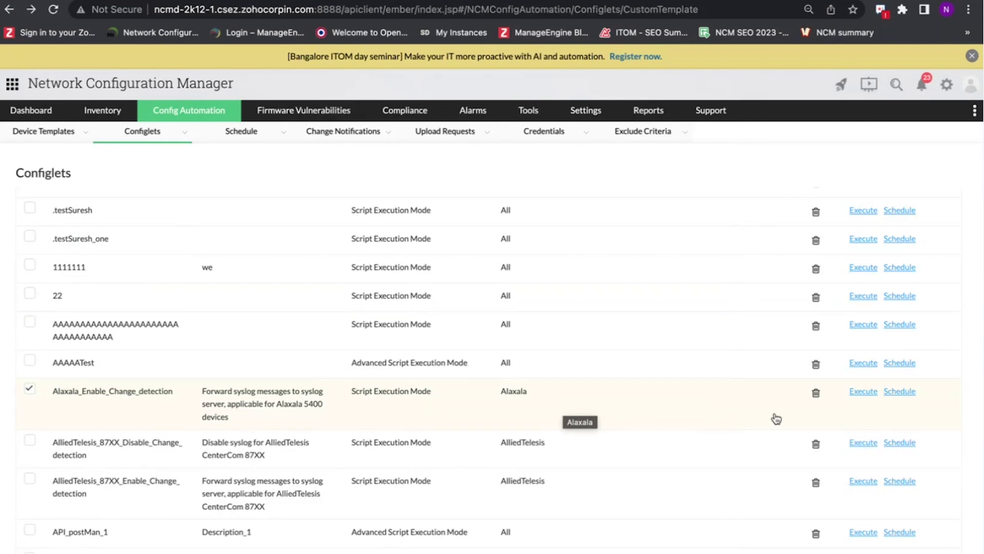
- Open the Execute form for Alaxala_Enable_Change_detection with the same variable values for all devices
left_click(864, 393)
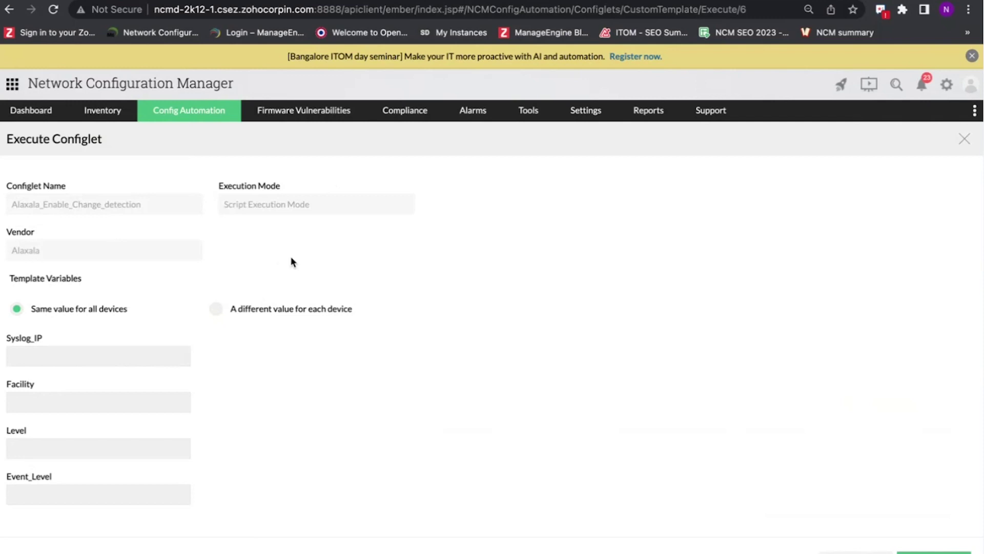
scroll(277, 259, "down", 3)
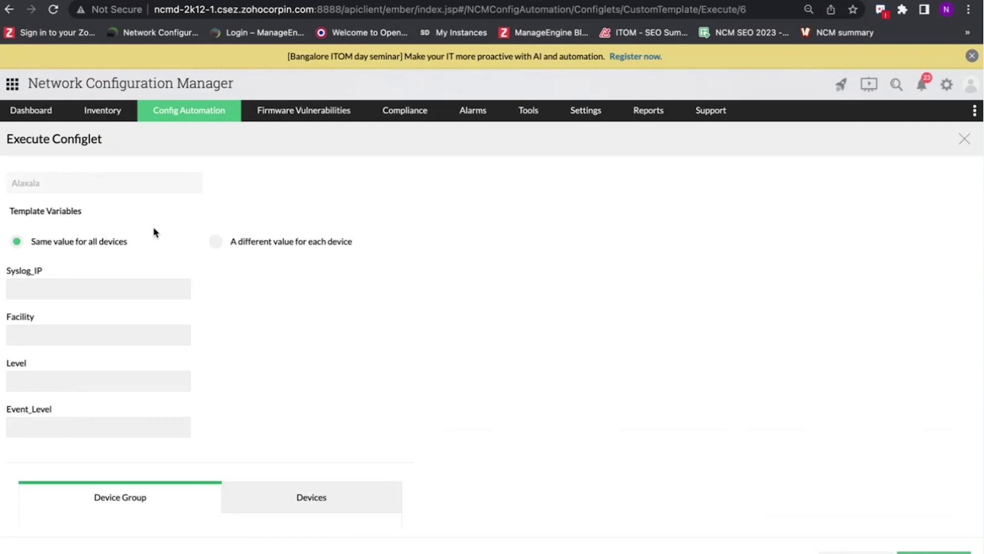
left_click(216, 244)
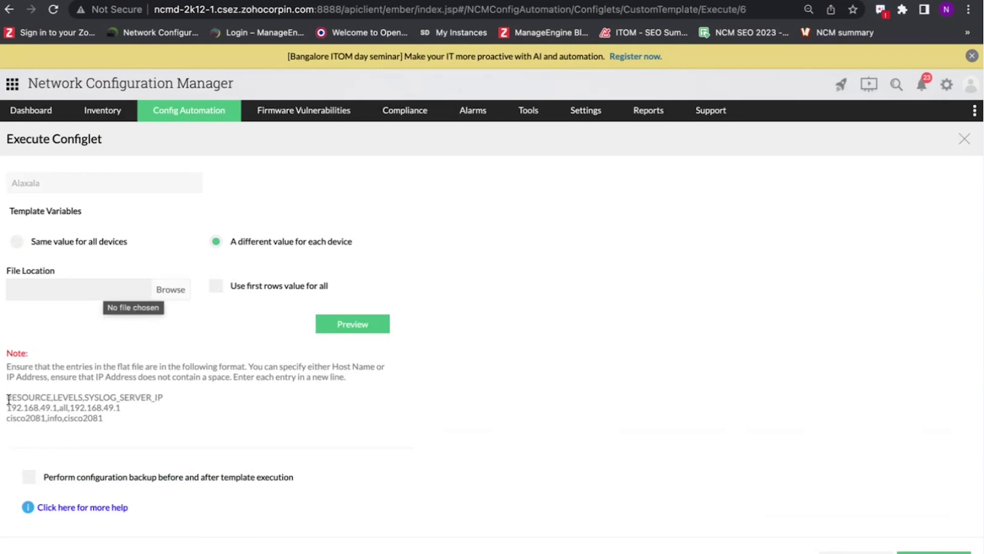
left_click_drag(7, 400, 153, 423)
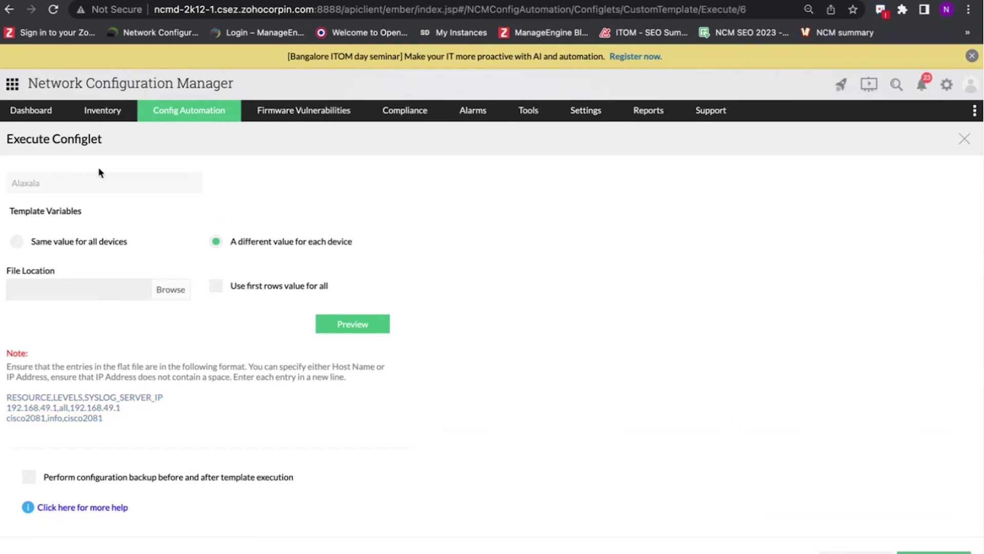
left_click(12, 242)
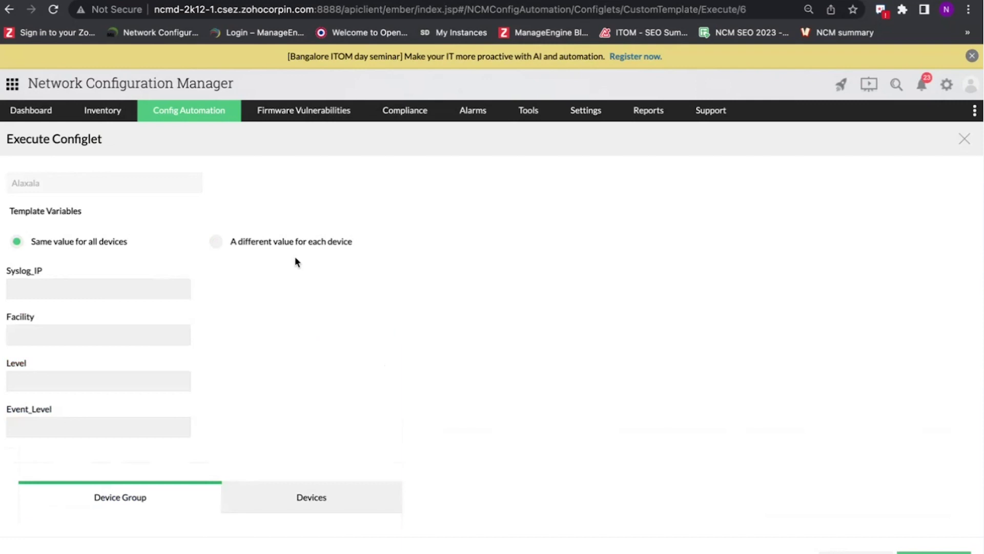
scroll(333, 282, "down", 4)
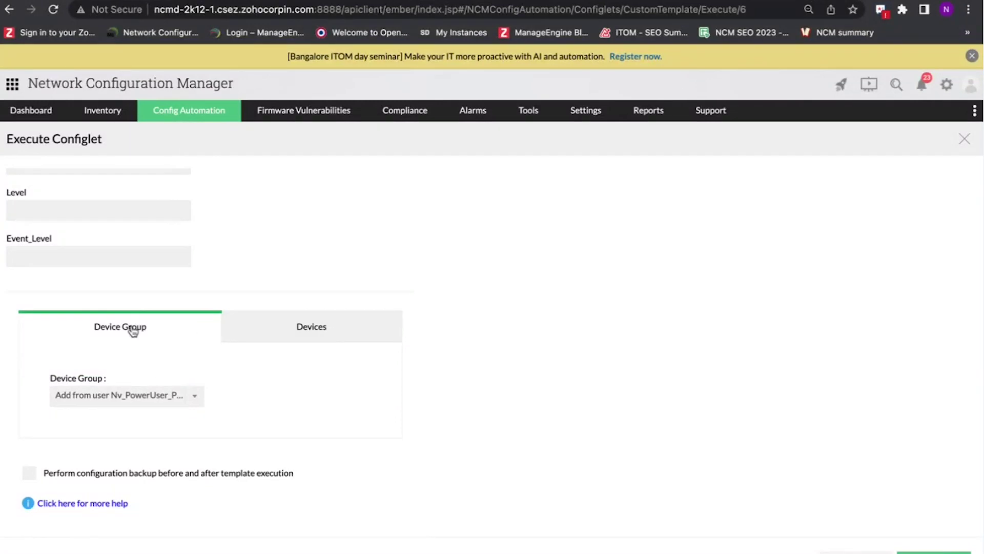
- Look through the available device groups without changing the selection
left_click(122, 396)
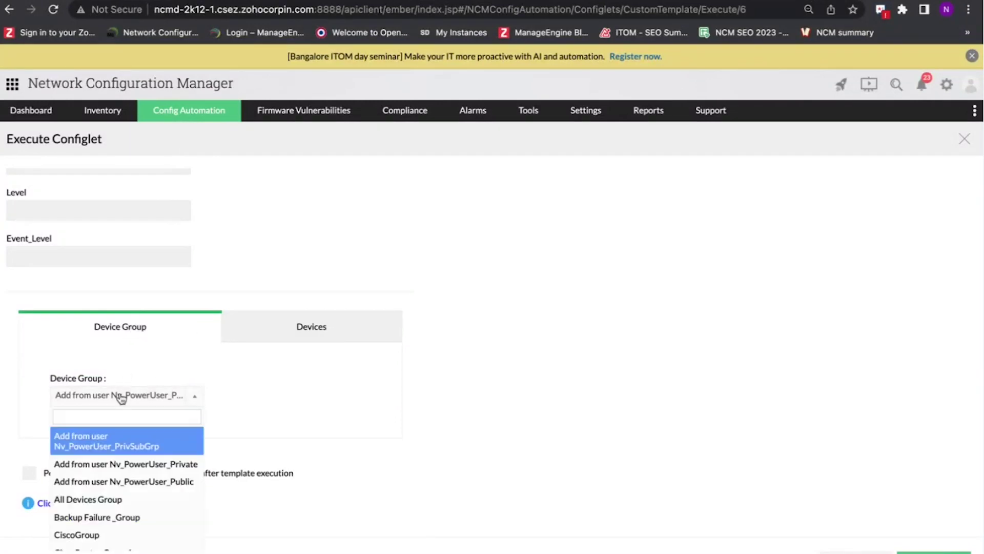
scroll(125, 462, "down", 2)
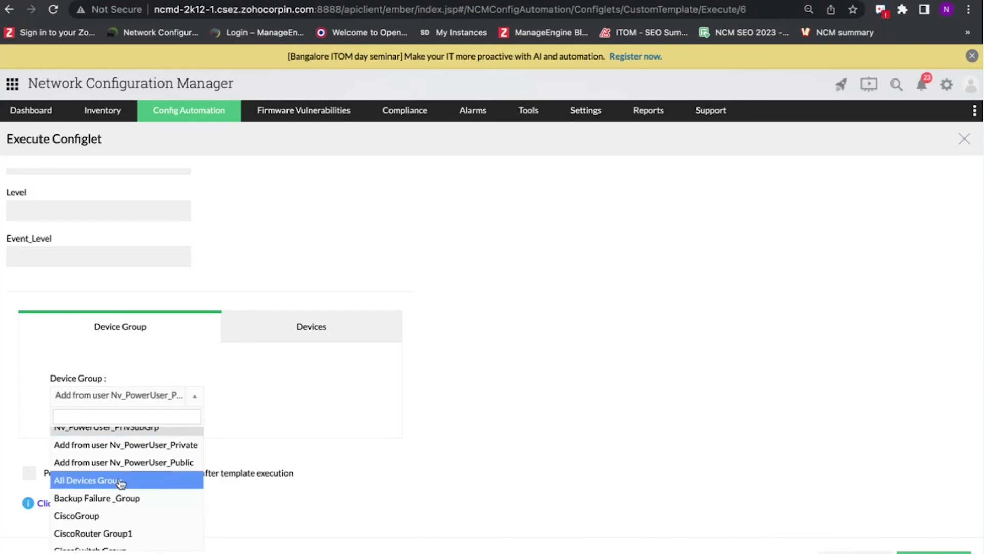
scroll(119, 484, "down", 4)
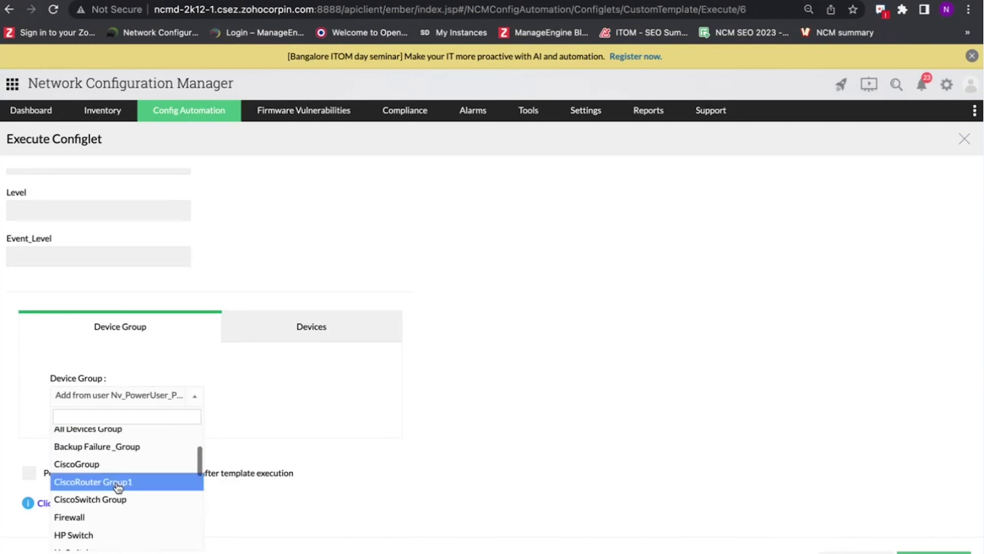
scroll(118, 488, "down", 1)
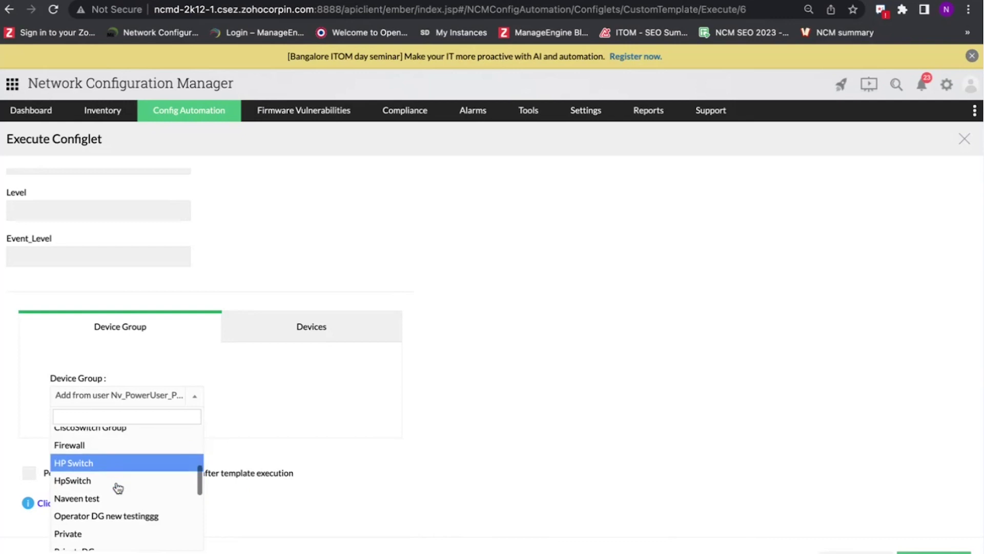
left_click(246, 340)
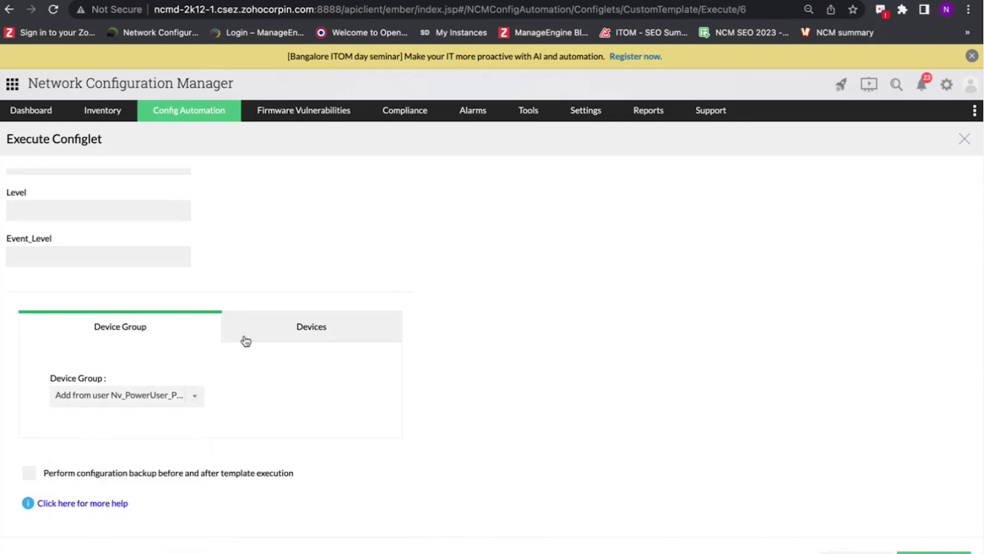
- Add devices 10.59.0.205, 27.1.1.3 and 27.1.1.4 to the Selected Devices list
left_click(307, 329)
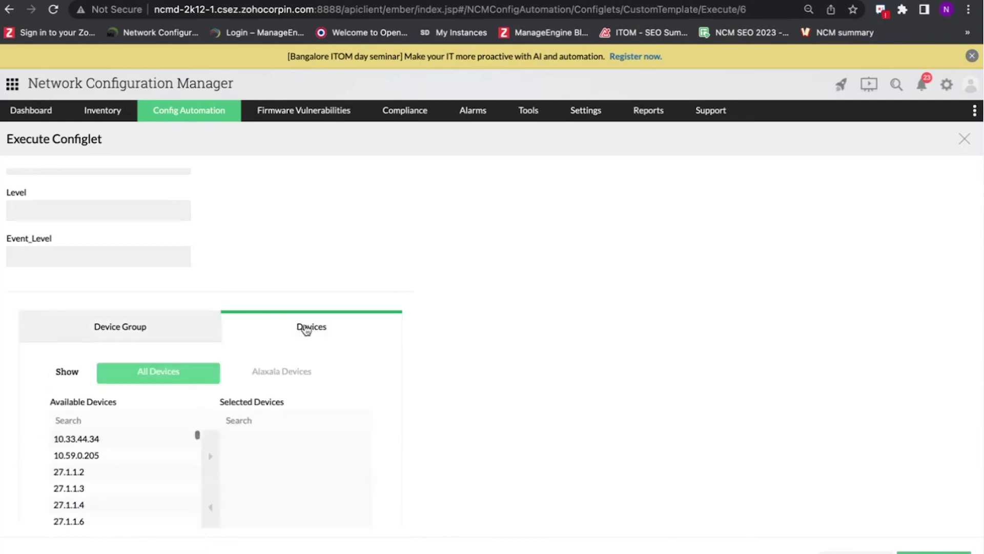
left_click(122, 455)
left_click(210, 455)
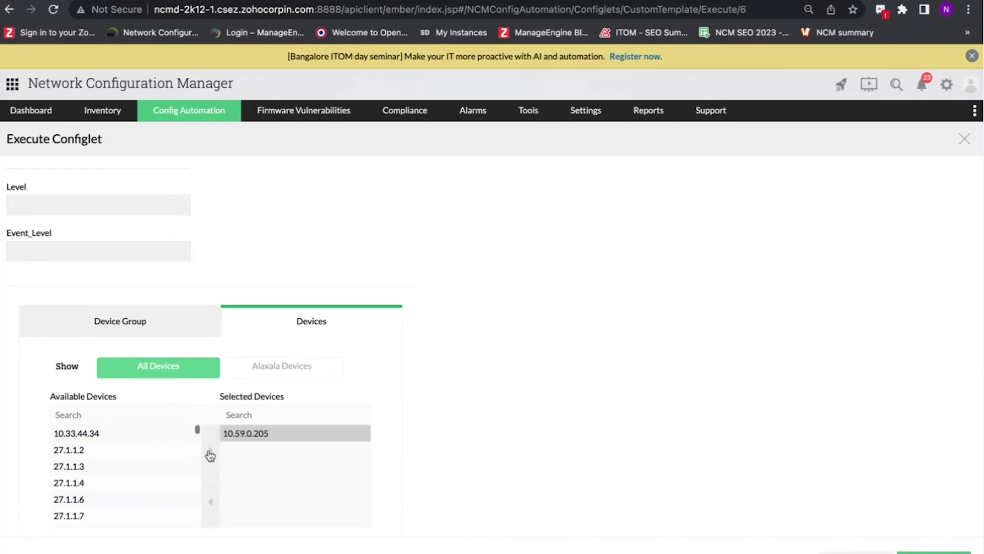
left_click(152, 464)
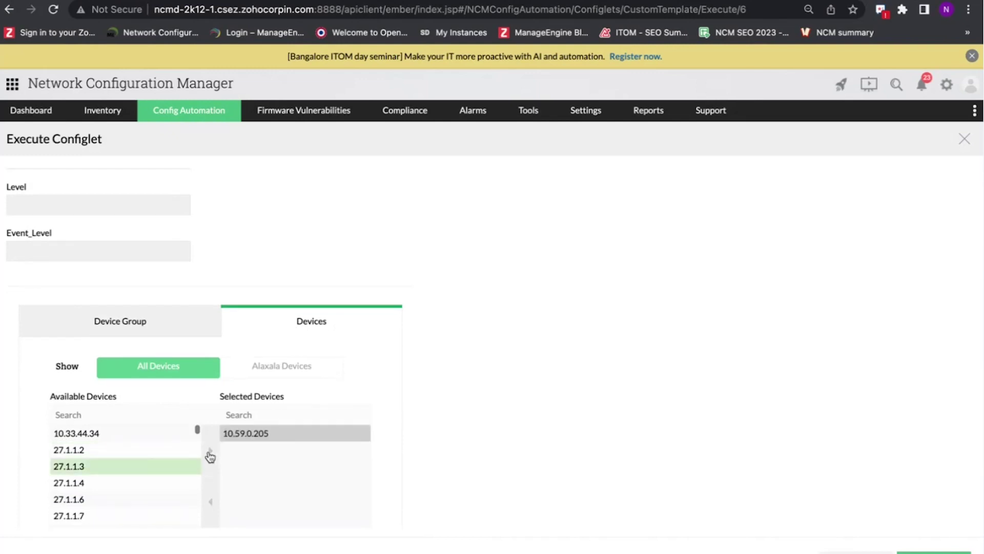
left_click(210, 455)
left_click(146, 467)
left_click(211, 464)
- Leave the Execute page for the Configlets list and switch over to the presentation slides
scroll(143, 462, "down", 2)
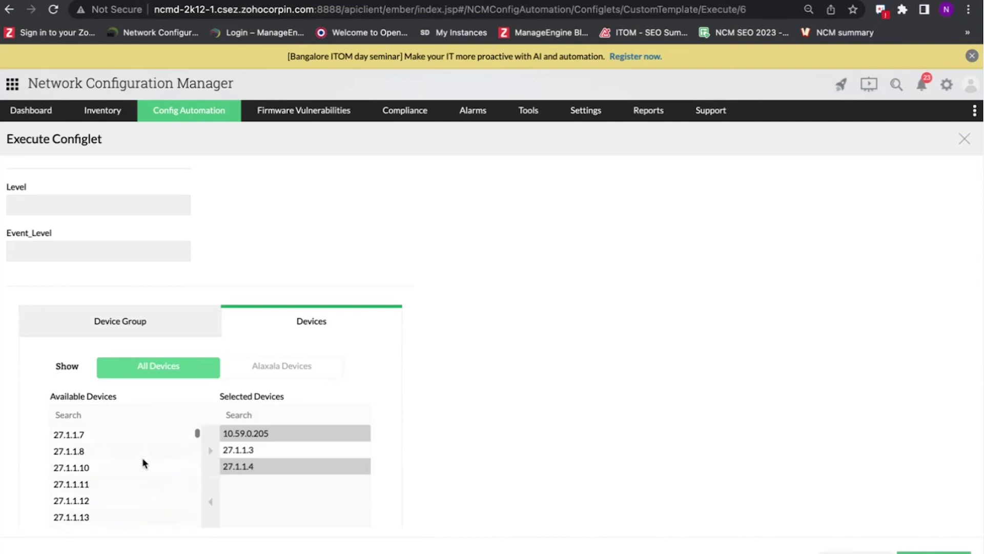
scroll(482, 456, "down", 3)
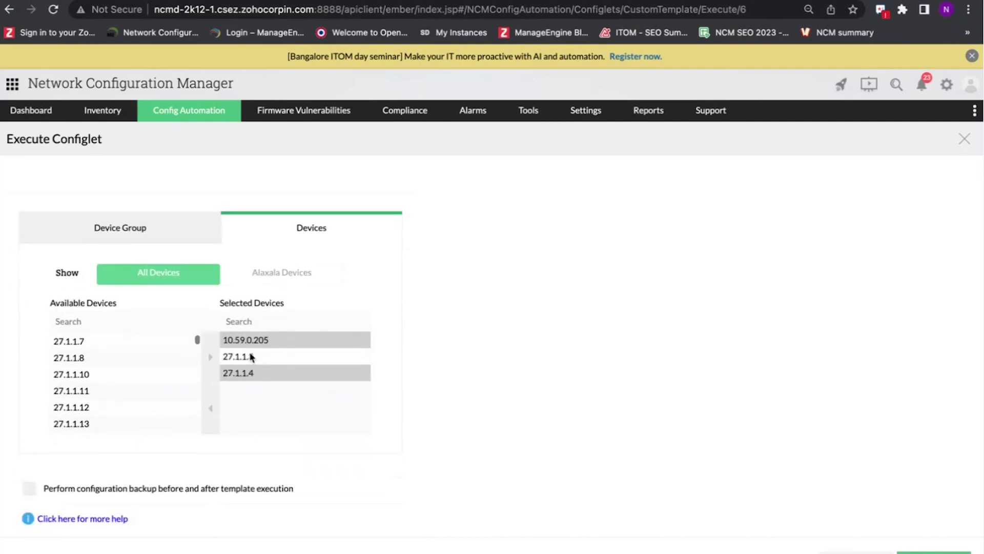
scroll(287, 355, "down", 1)
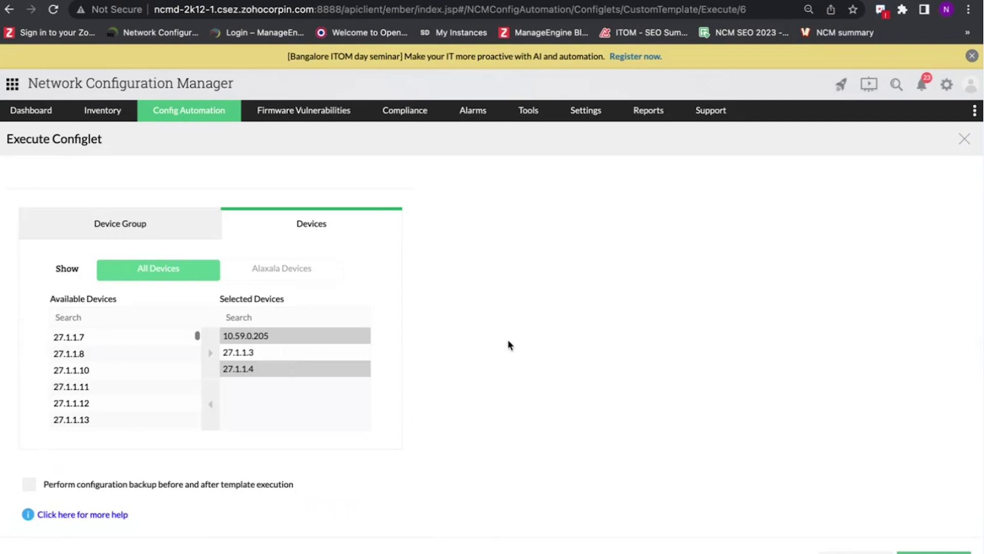
scroll(507, 345, "down", 1)
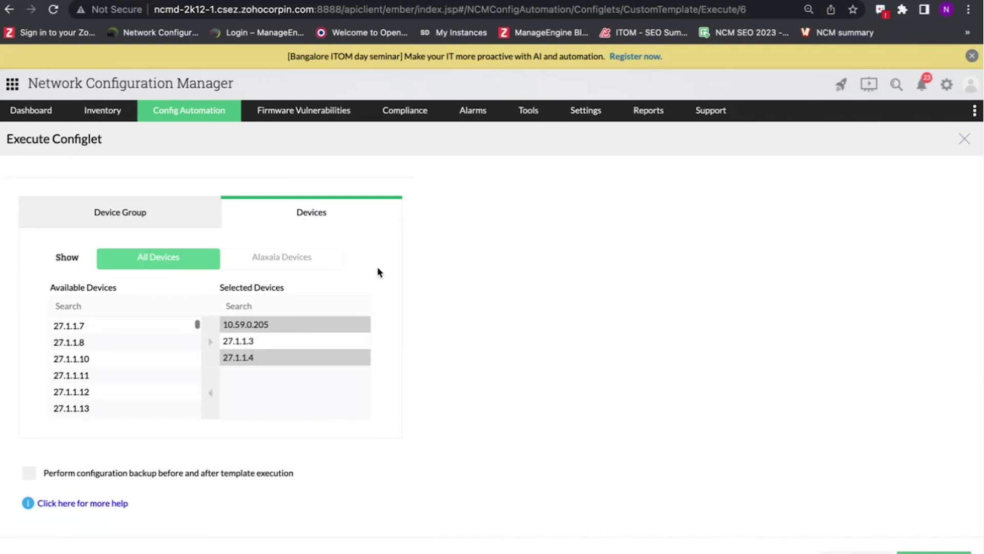
left_click(9, 10)
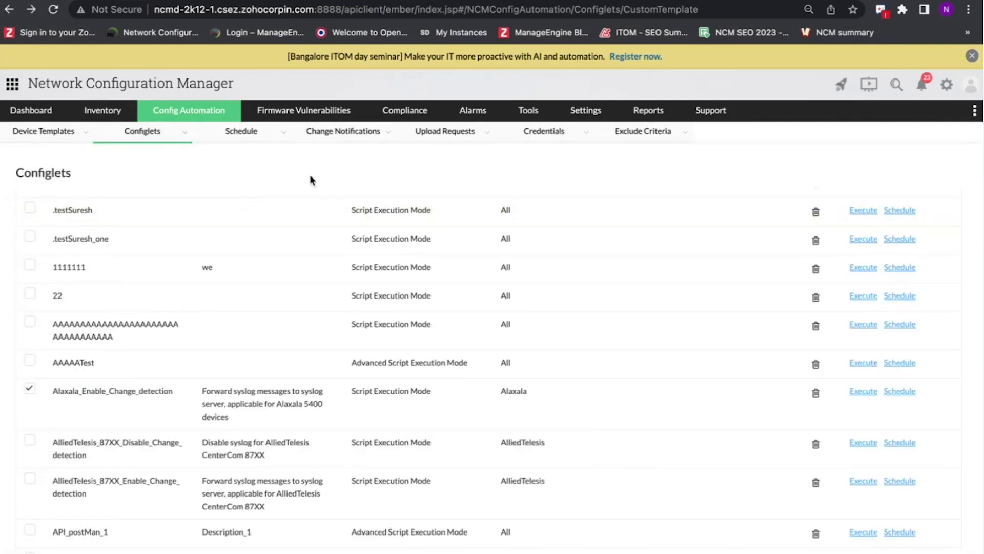
key("ctrl+Left")
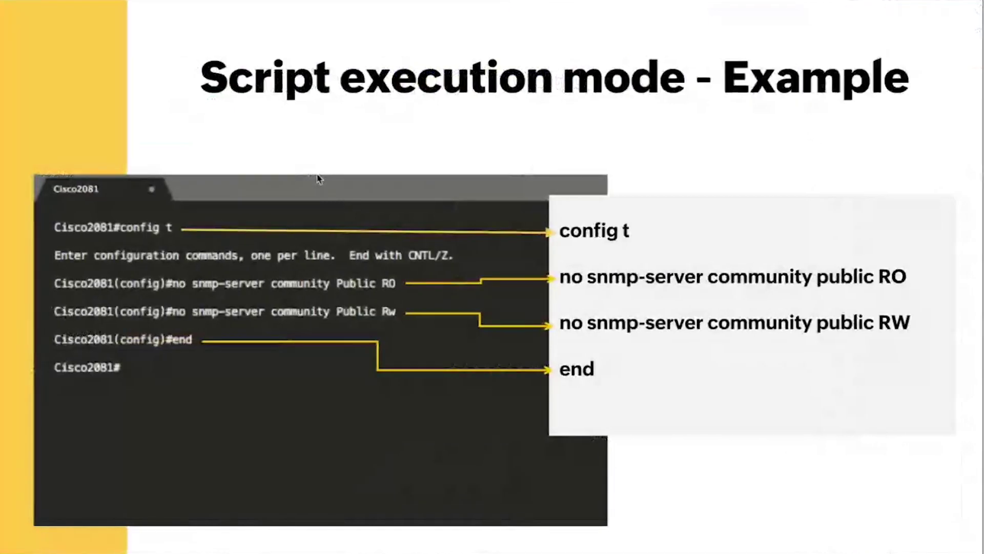
- Advance to the 'Advanced script execution mode' slide with its five ASE use-case circles
key("Right")
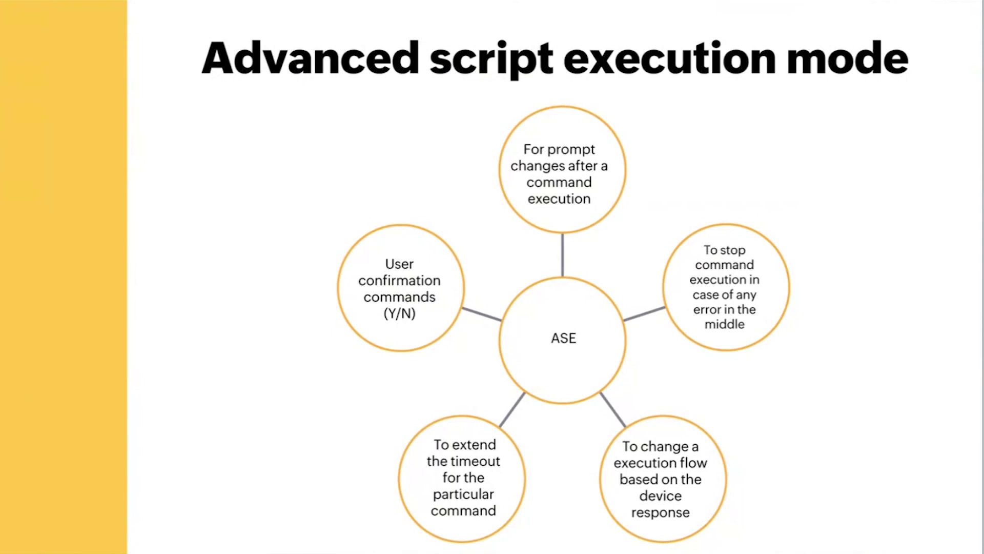
- Advance to the 'Advanced script execution mode - Example' slide
left_click(317, 174)
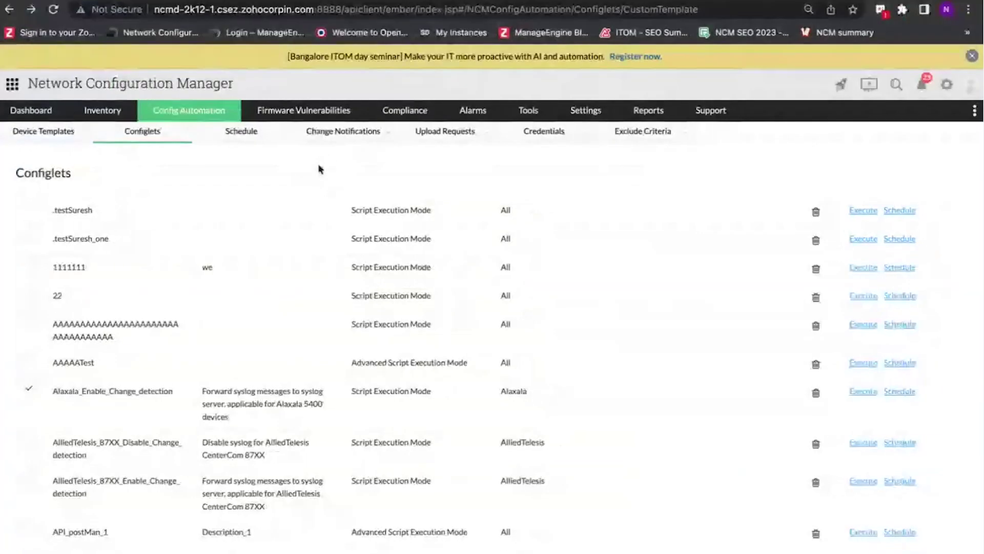
scroll(382, 308, "down", 2)
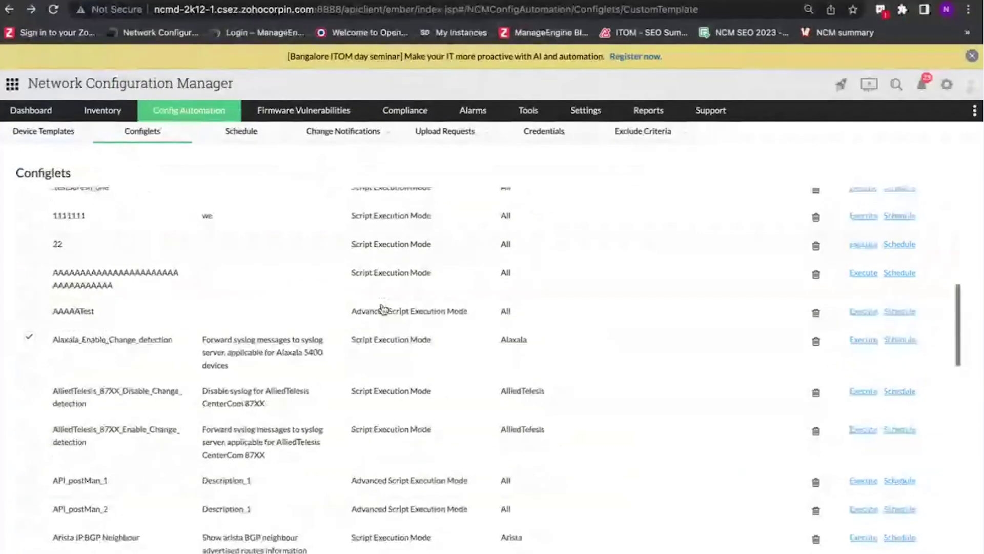
scroll(382, 308, "down", 15)
left_click(398, 352)
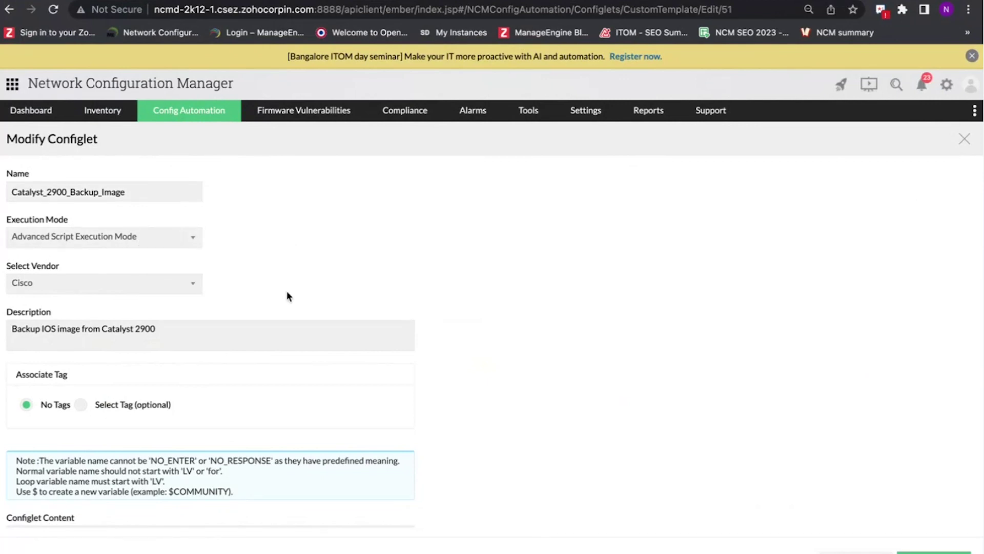
scroll(278, 289, "down", 2)
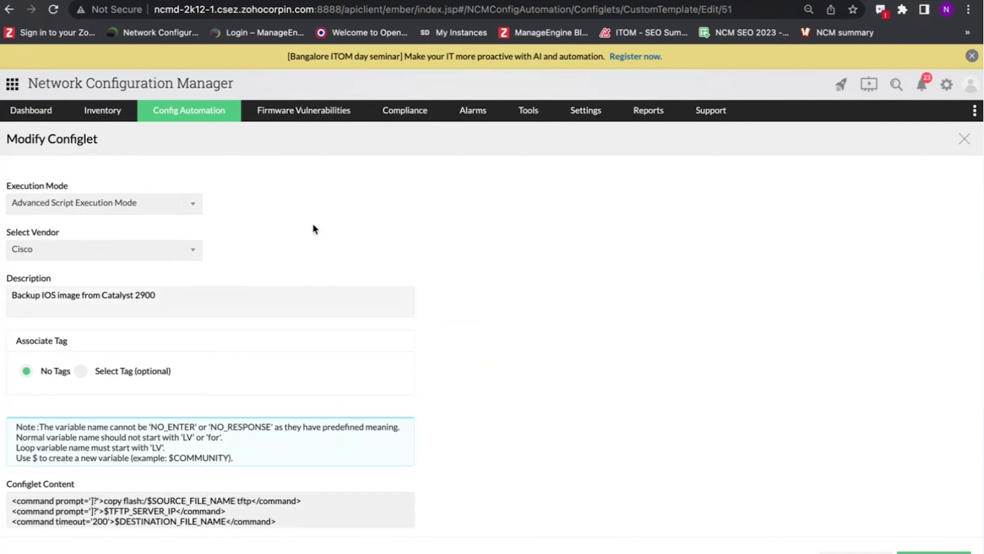
scroll(485, 285, "down", 2)
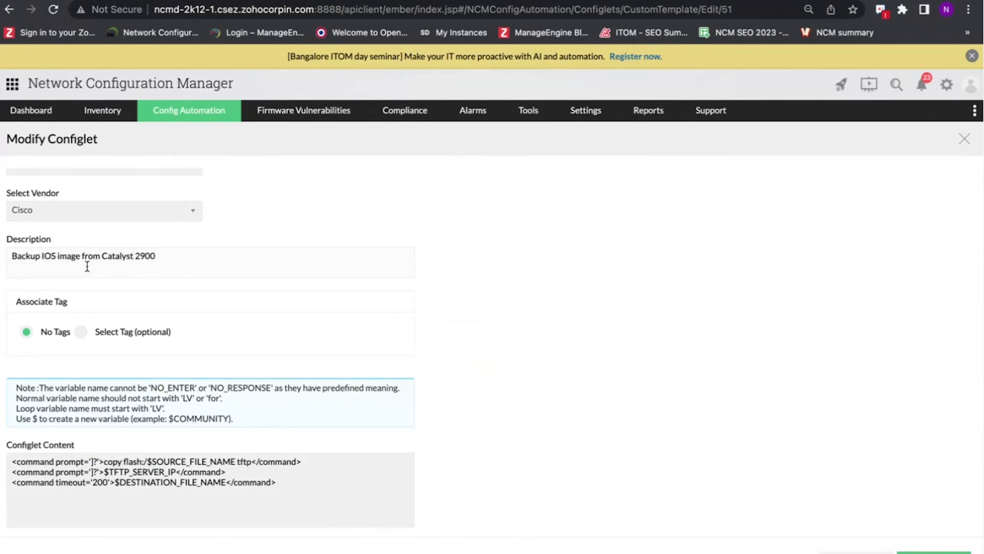
scroll(376, 294, "down", 6)
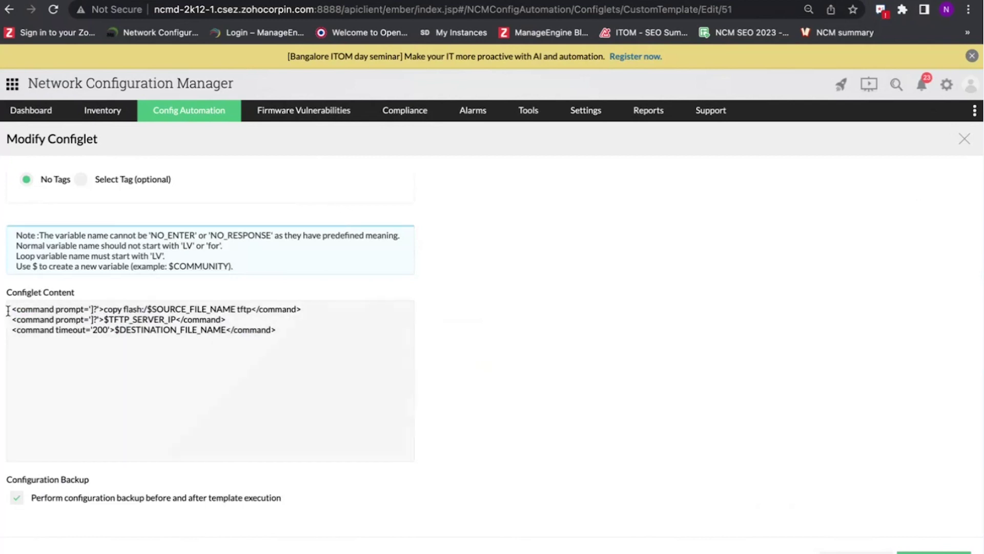
left_click_drag(11, 309, 285, 339)
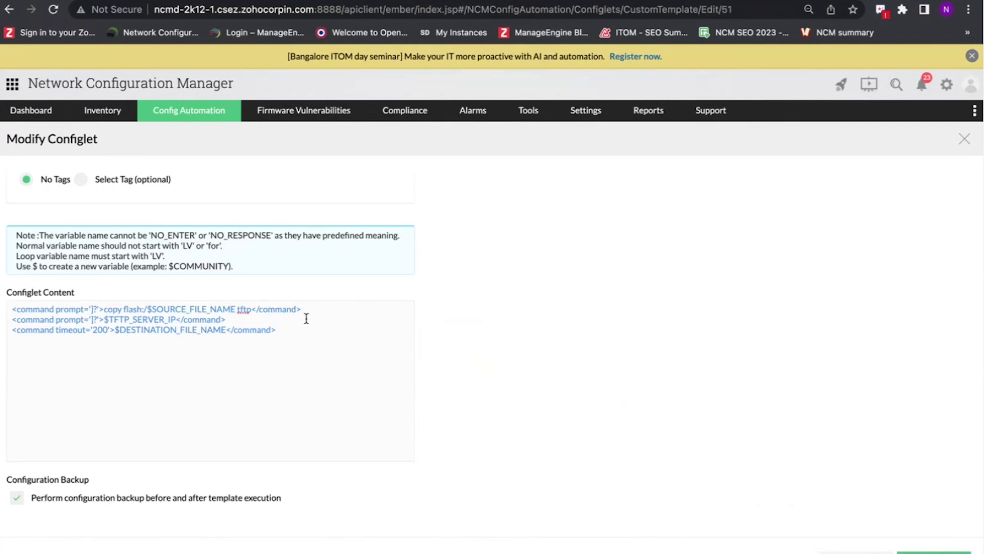
left_click(468, 320)
scroll(487, 317, "up", 3)
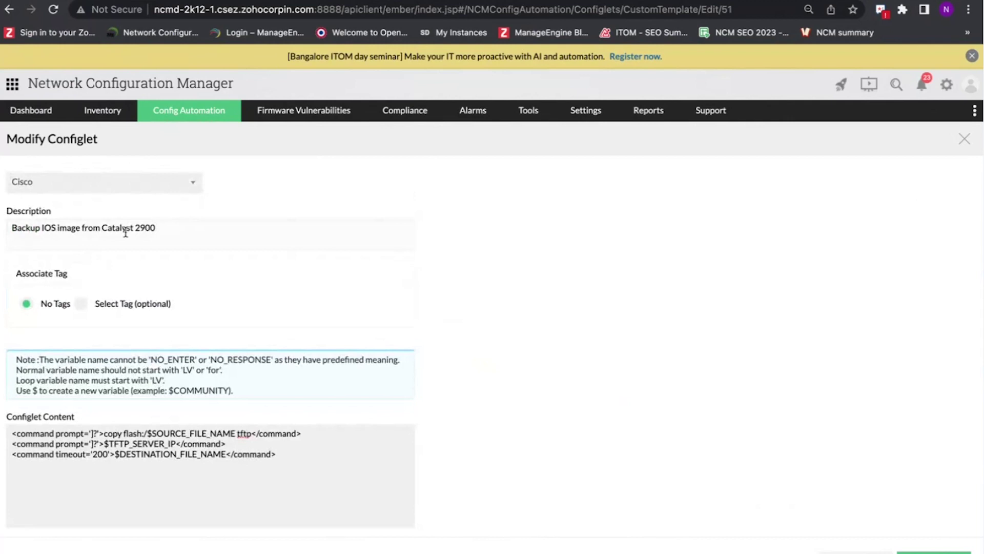
scroll(576, 358, "down", 1)
scroll(576, 359, "down", 3)
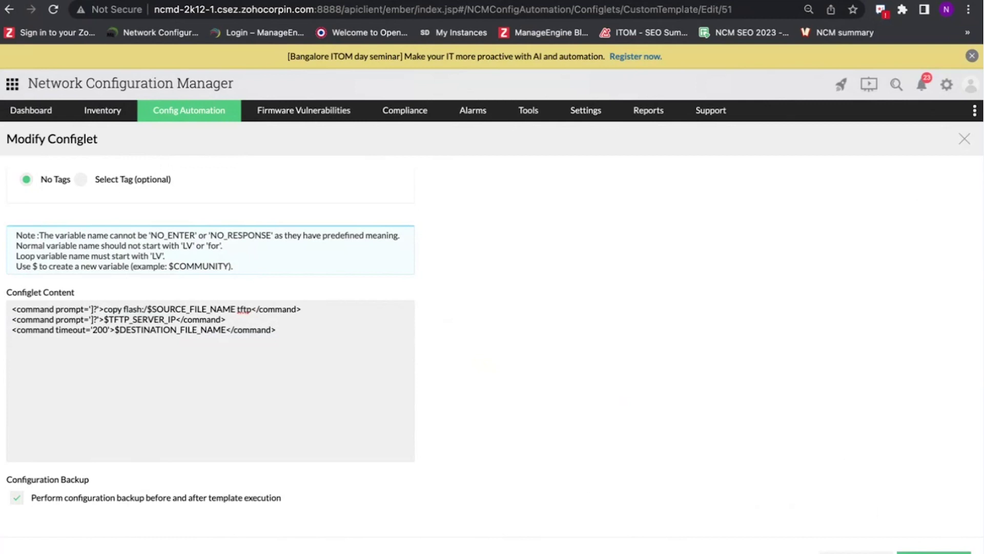
scroll(393, 259, "up", 5)
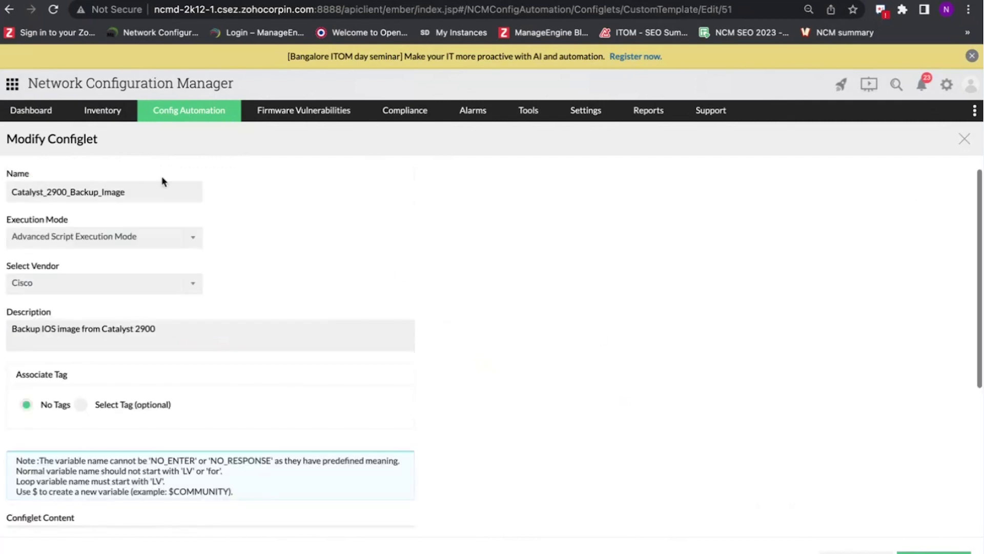
left_click(9, 10)
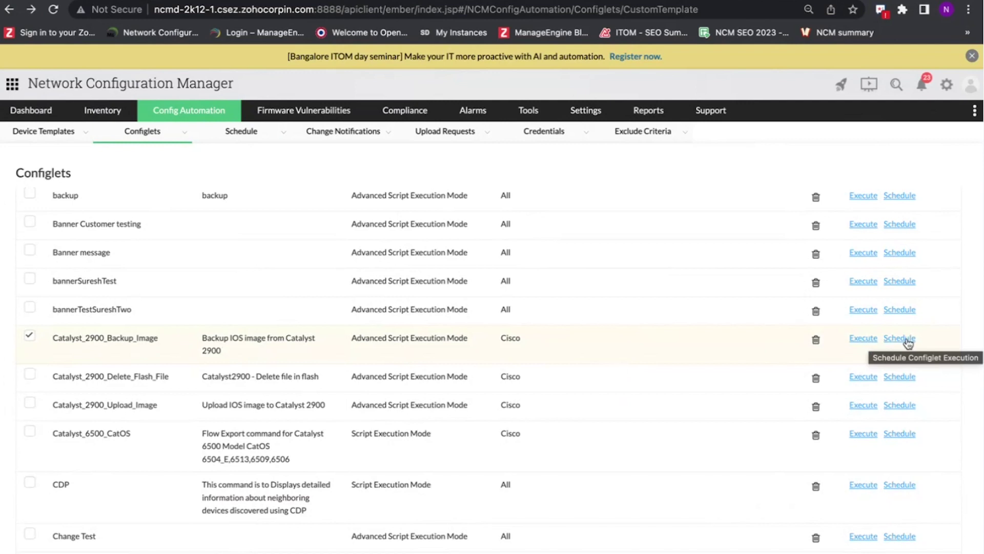
left_click(906, 340)
left_click(108, 193)
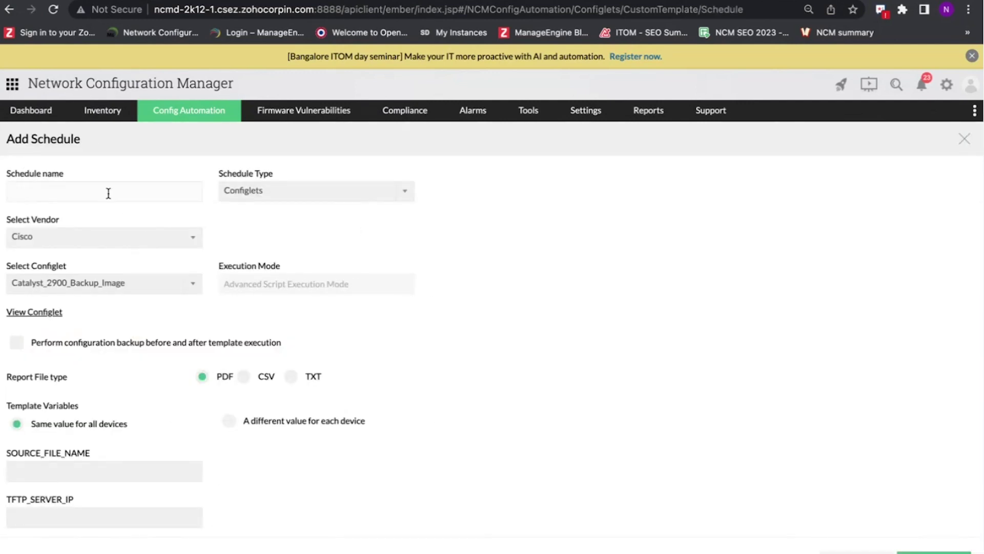
left_click(299, 198)
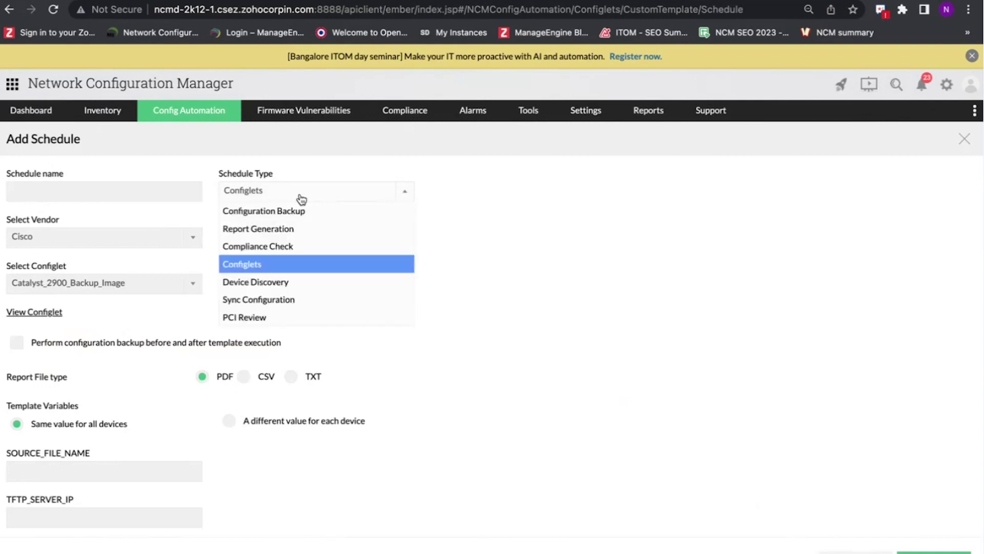
left_click(514, 224)
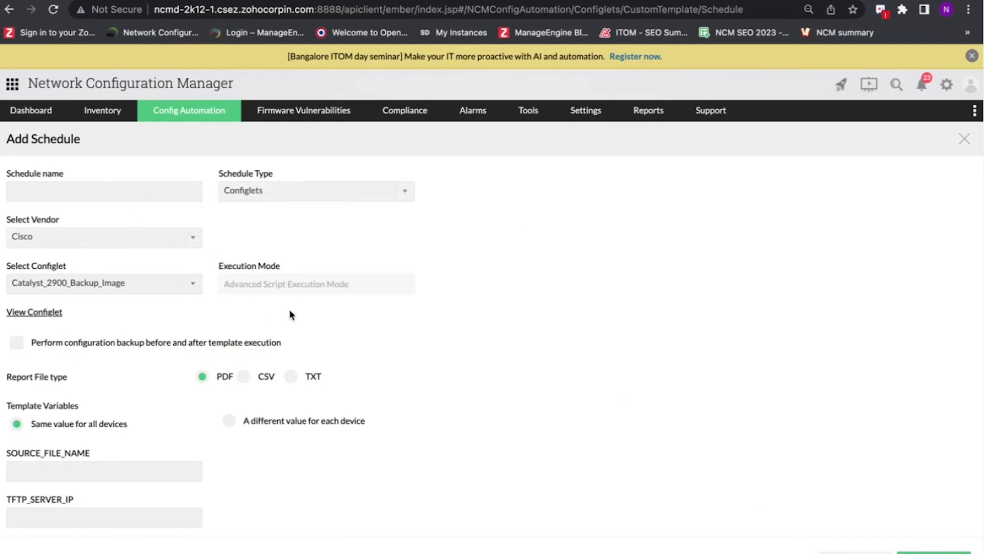
scroll(289, 310, "down", 3)
scroll(290, 310, "down", 2)
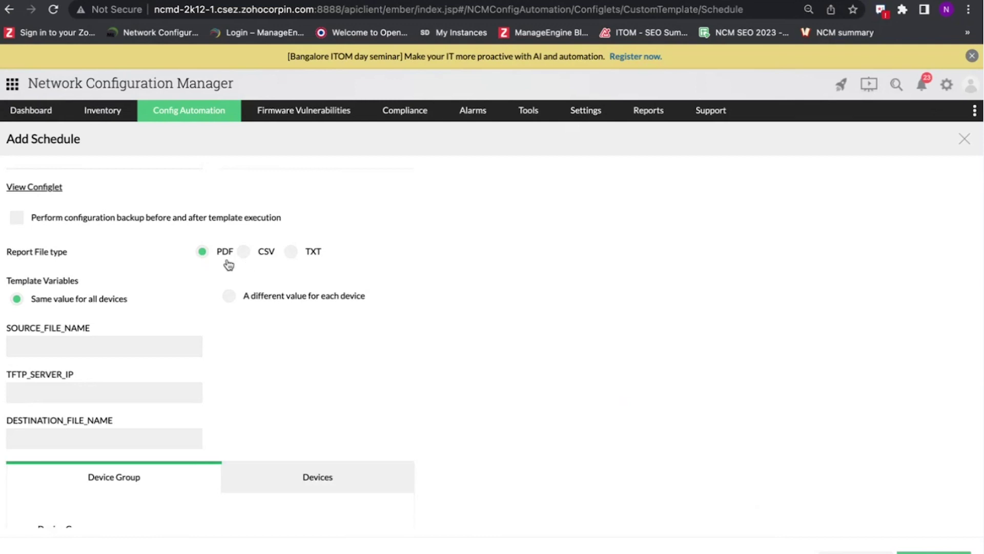
scroll(195, 260, "down", 1)
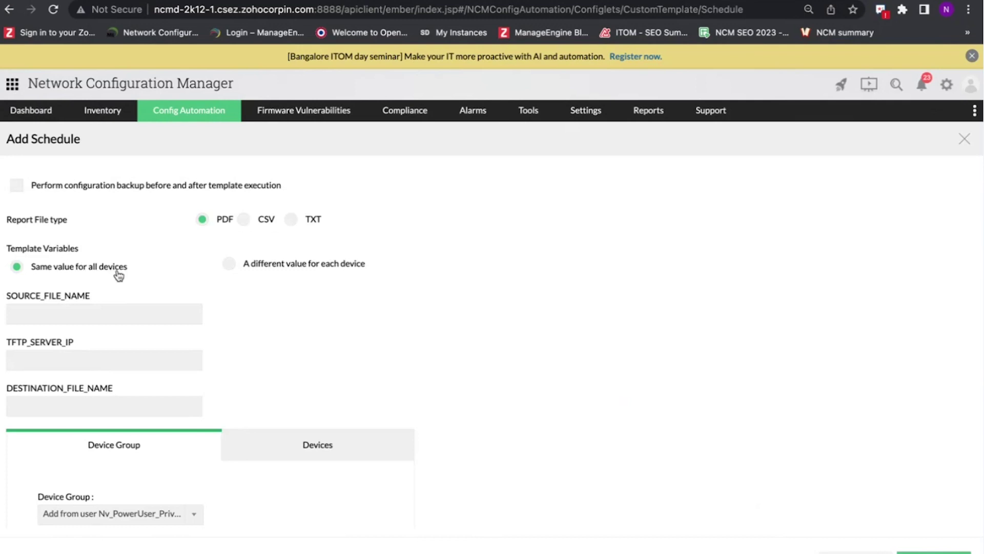
- Target device 27.1.1.2 individually, keeping one set of template values for all devices
left_click(230, 265)
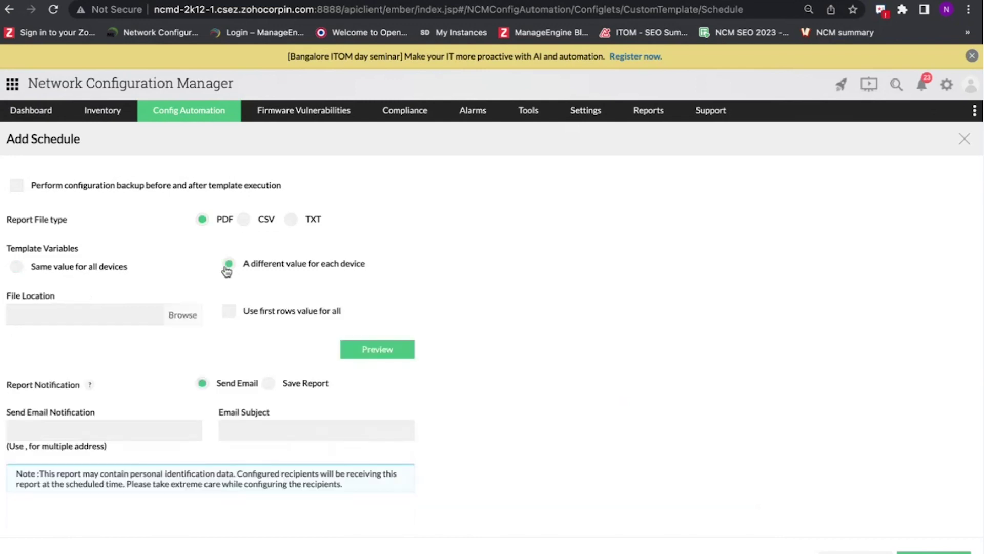
left_click(19, 268)
scroll(172, 295, "down", 3)
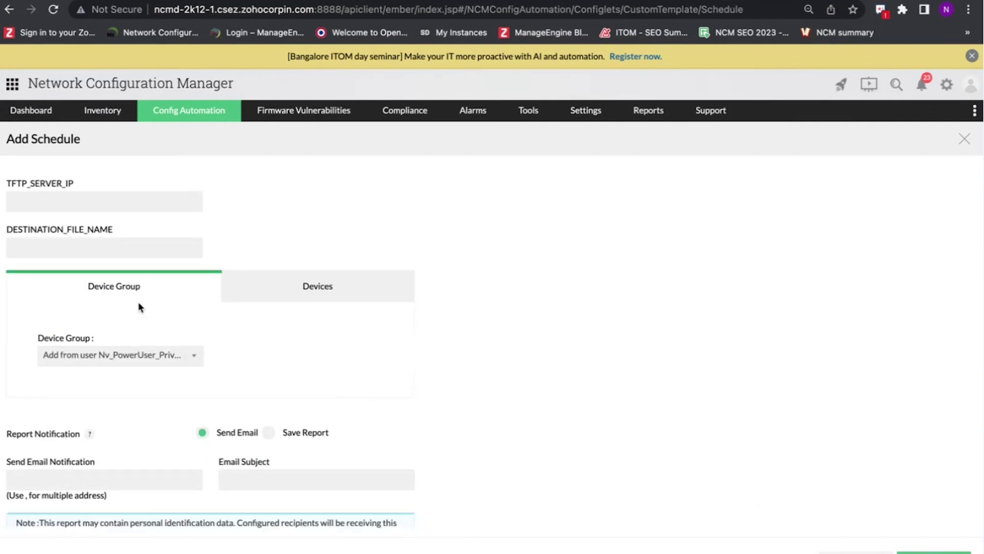
left_click(295, 292)
left_click(161, 430)
left_click(211, 416)
scroll(506, 374, "down", 2)
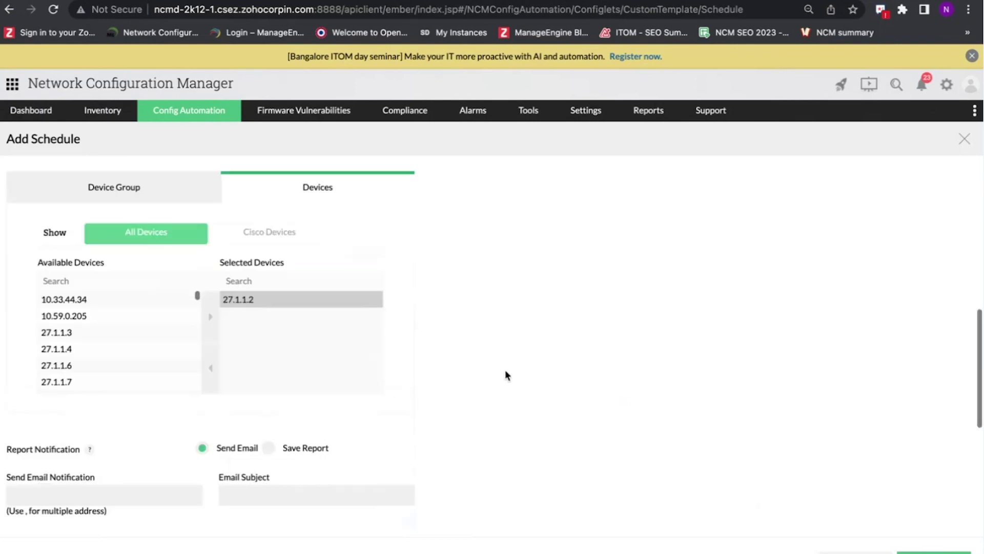
scroll(505, 376, "down", 3)
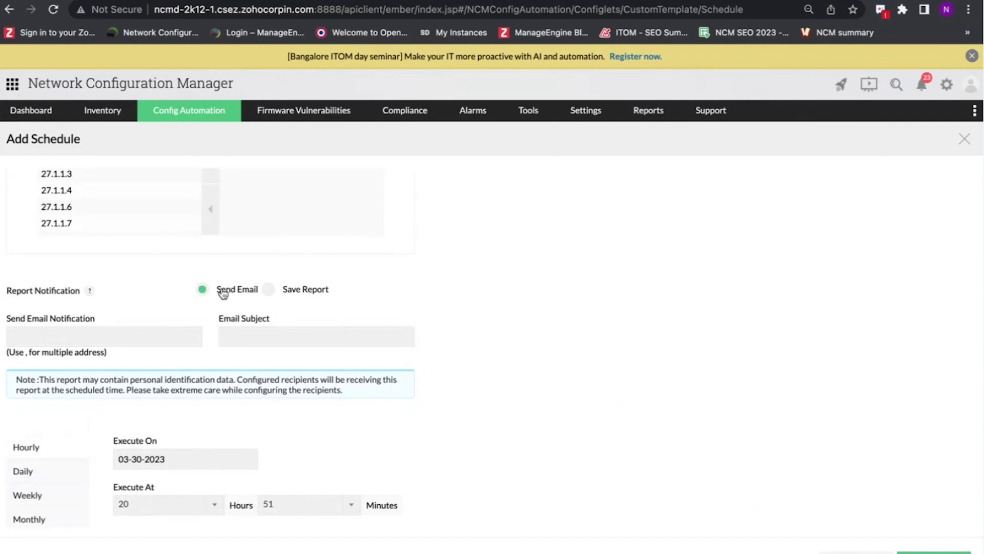
- Switch the schedule's report notification from email to Save Report
left_click(82, 342)
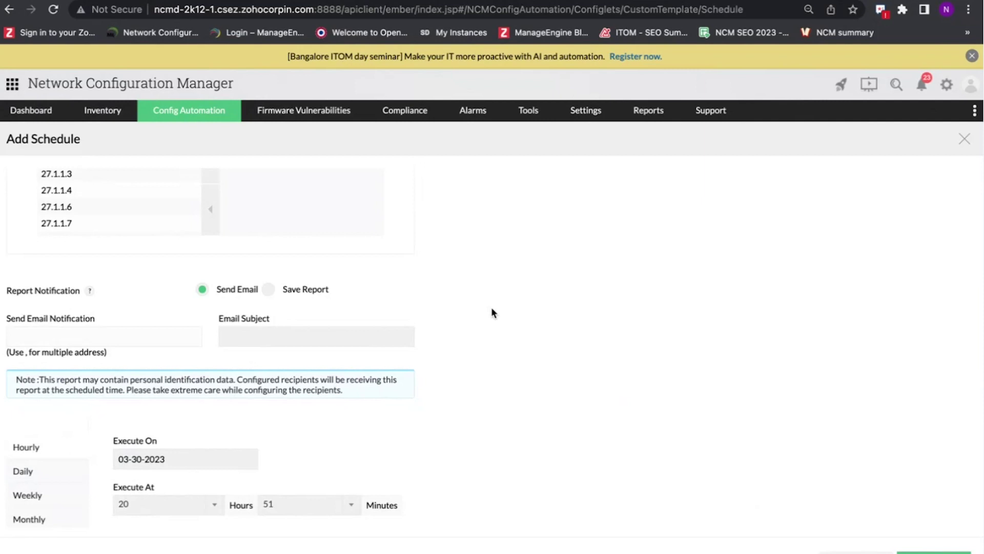
left_click(268, 290)
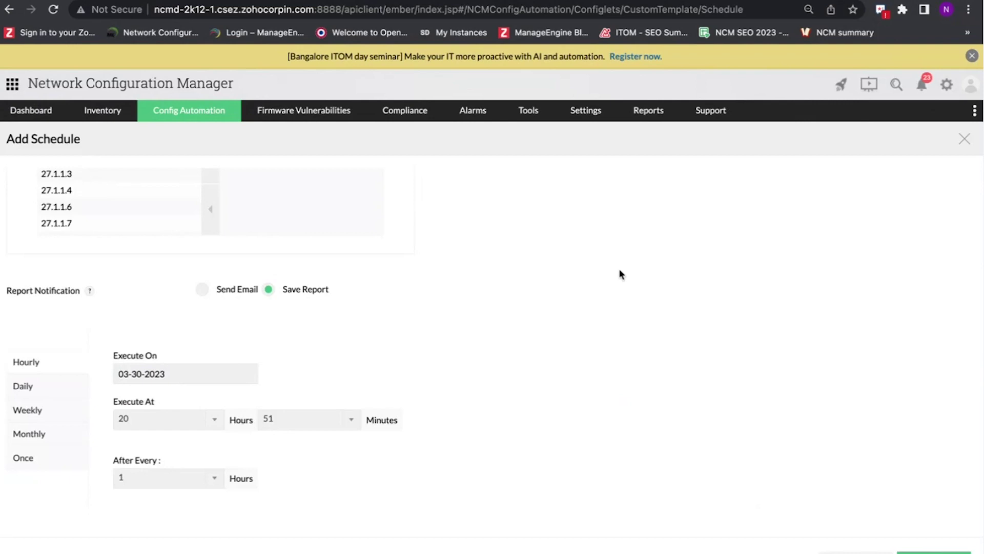
- Step through Daily, Weekly and Monthly frequencies, settling on Once for the schedule
left_click(647, 110)
left_click(562, 273)
scroll(429, 296, "down", 2)
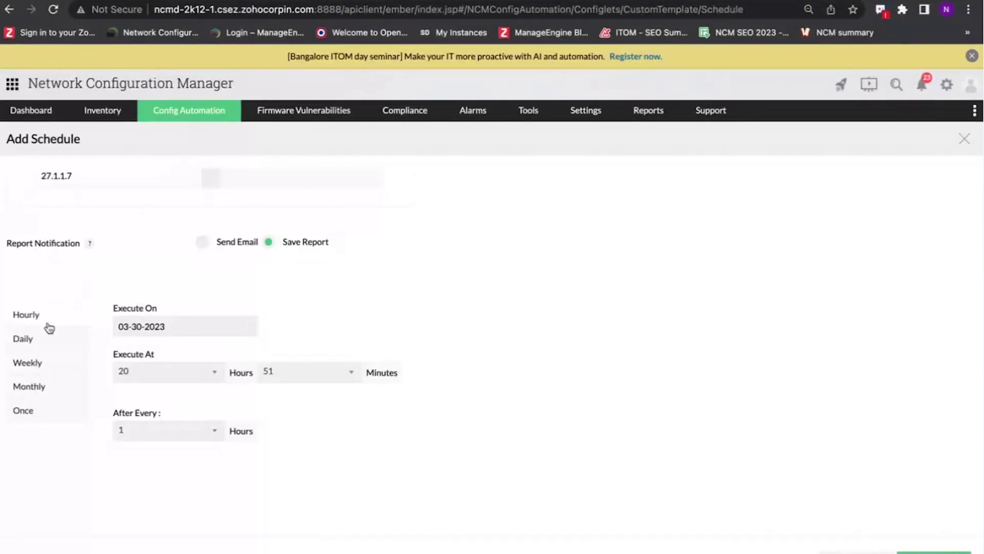
left_click(43, 342)
left_click(42, 379)
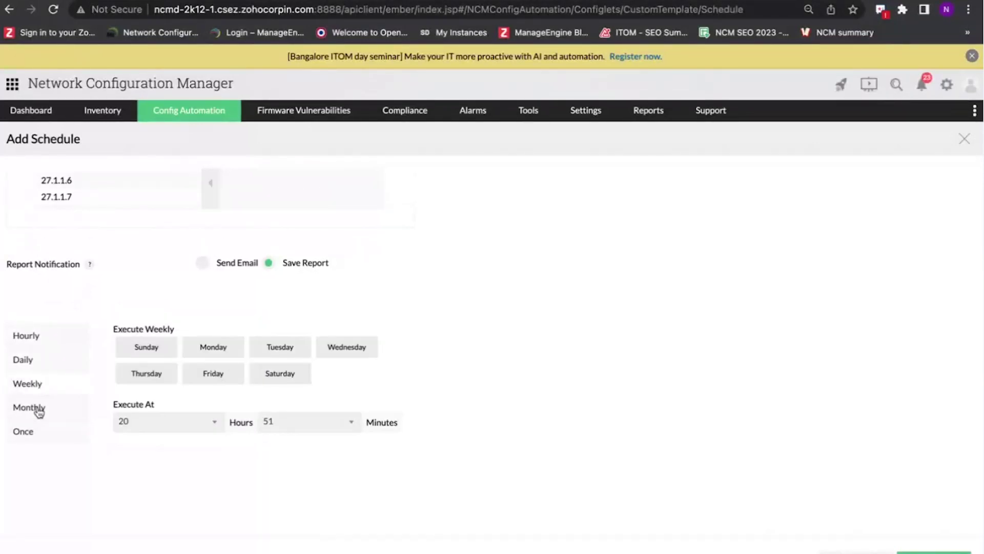
left_click(39, 410)
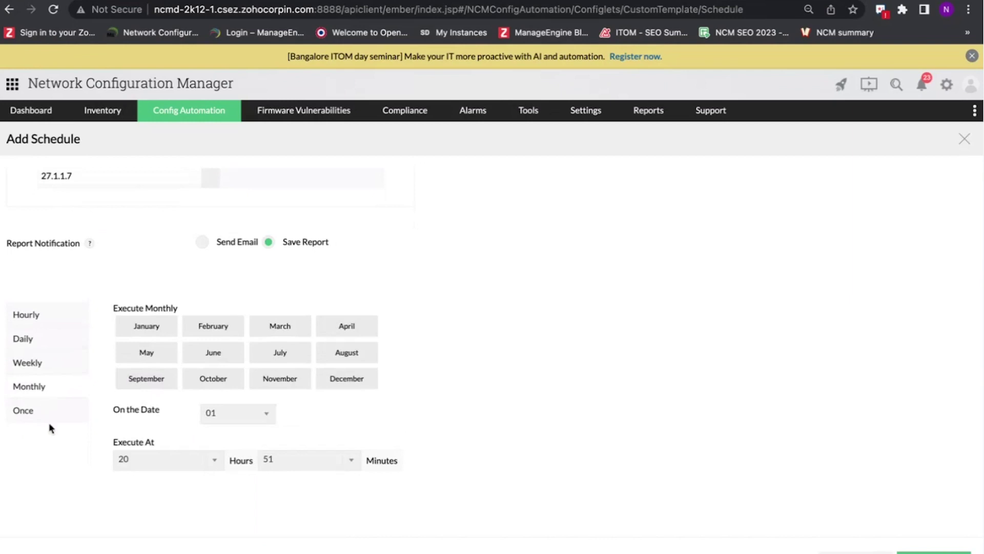
left_click(48, 417)
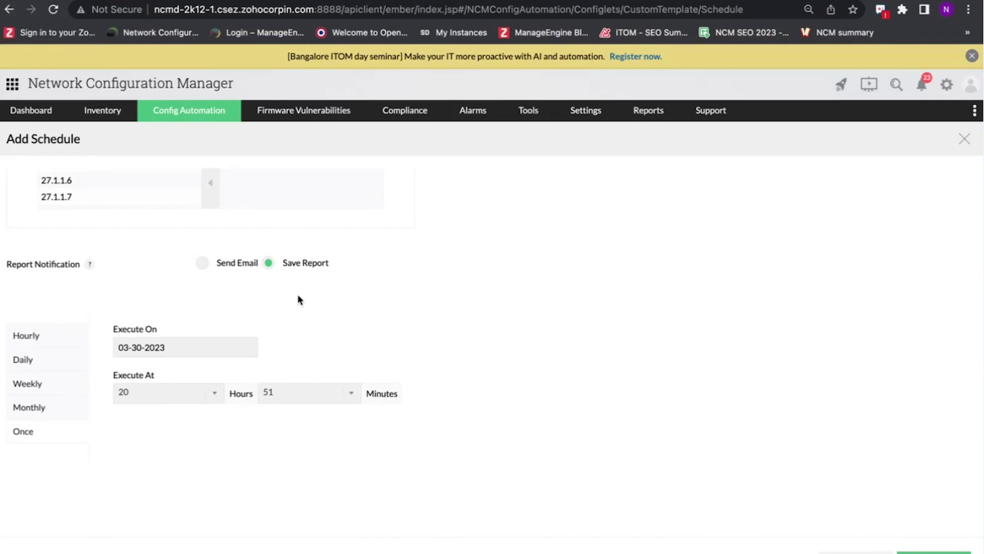
- Return to the slides and advance to the File transfer mode diagram
key("ctrl+Left")
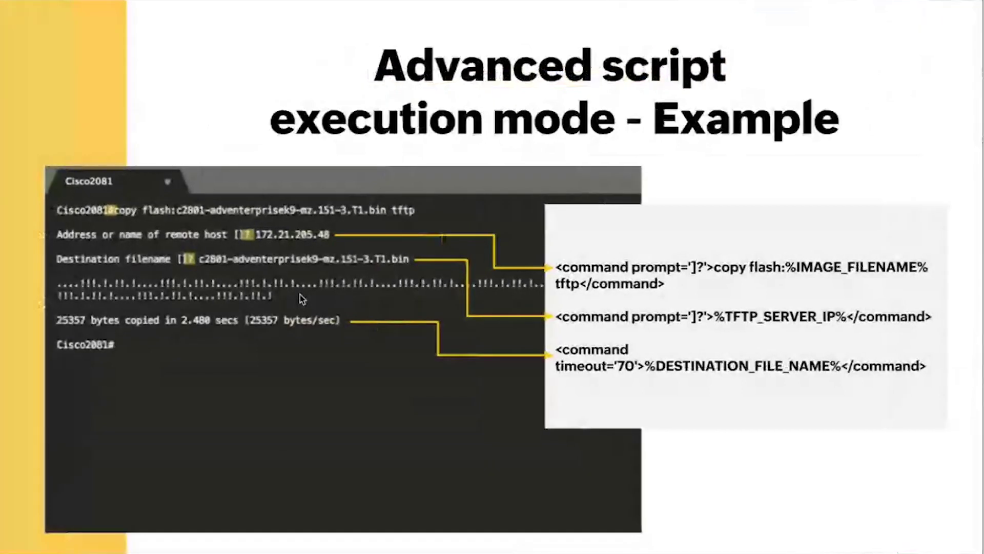
key("Right")
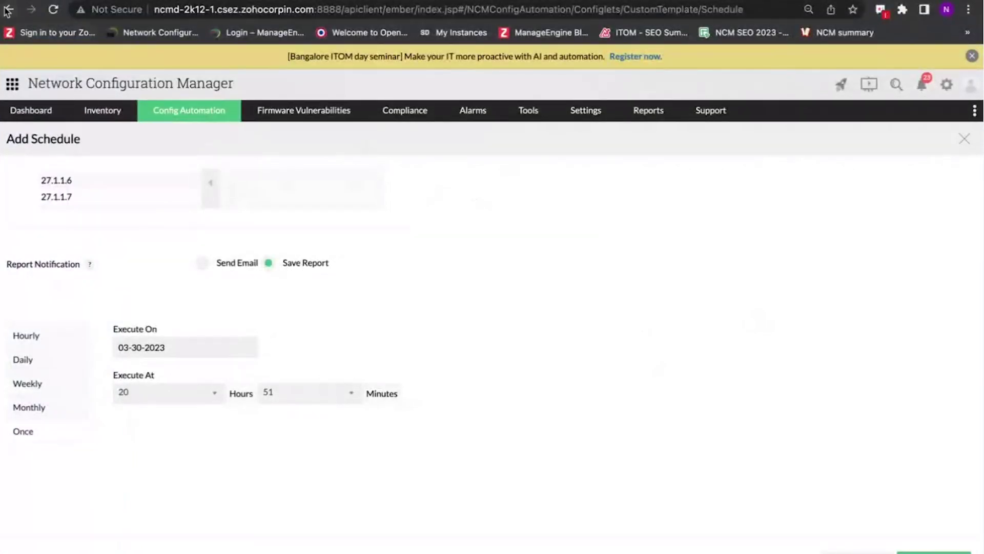
- Return to the Configlets list and filter Template Type to File Transfer Mode configlets
left_click(8, 11)
left_click(407, 252)
left_click(425, 279)
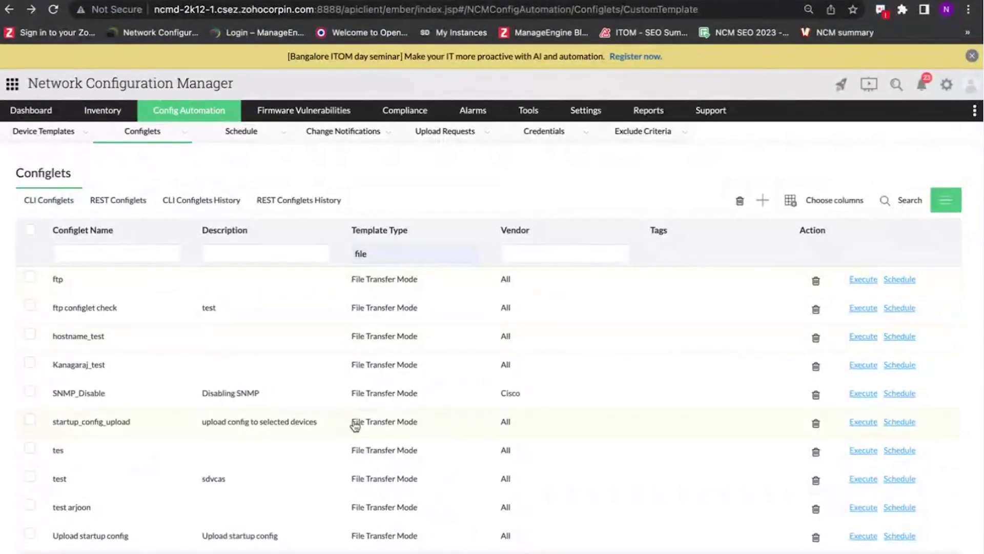
- Read through the startup_config_upload configlet's content, then go back to the configlets list
left_click(373, 423)
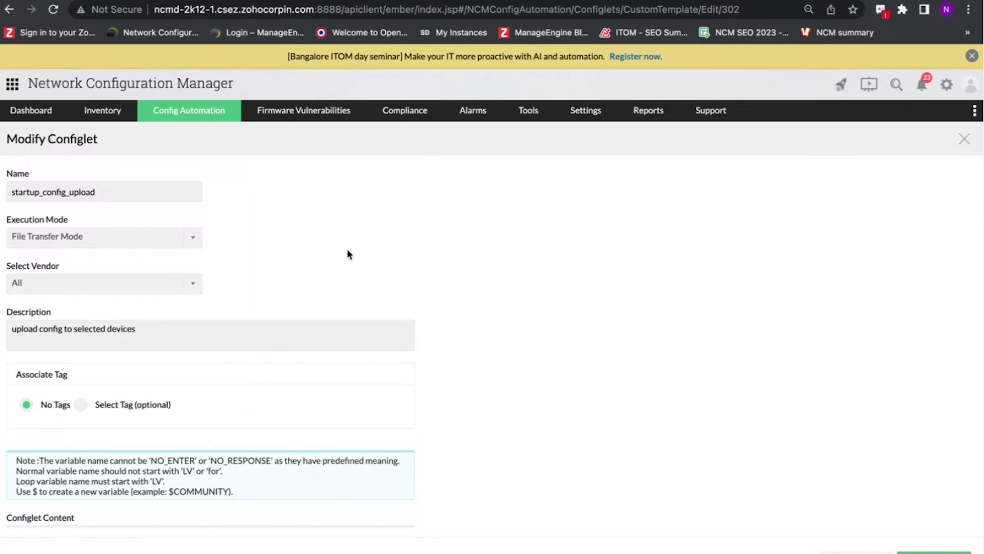
scroll(347, 254, "down", 2)
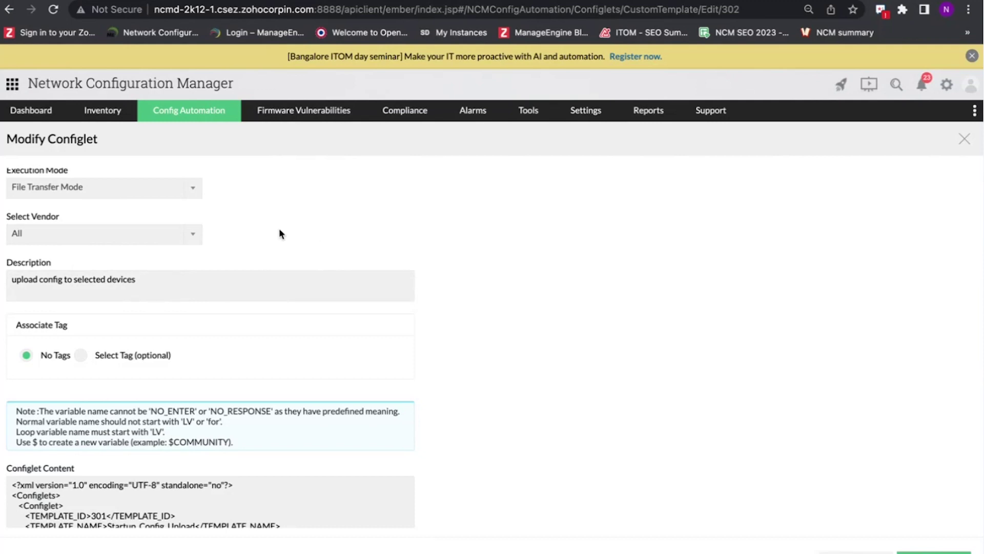
scroll(306, 256, "down", 4)
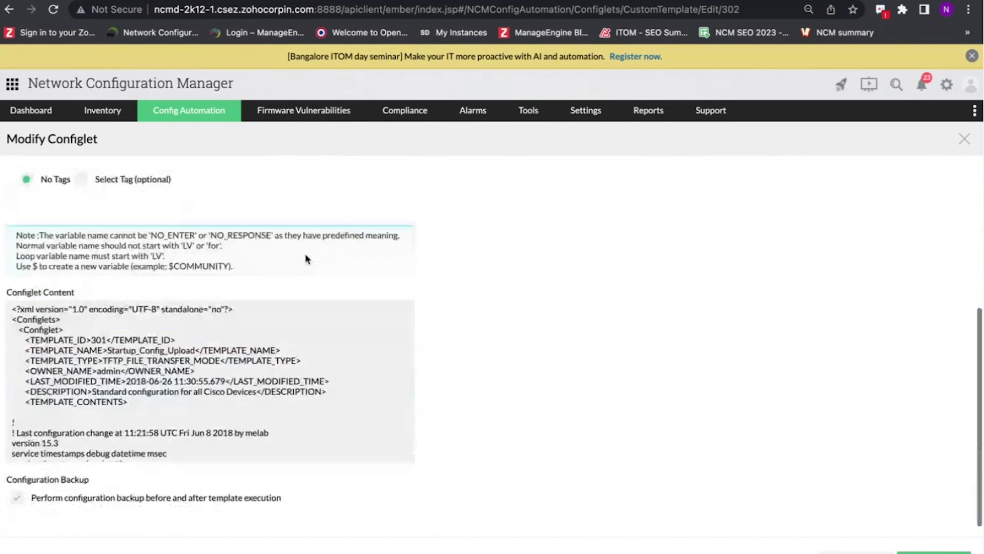
scroll(128, 343, "down", 10)
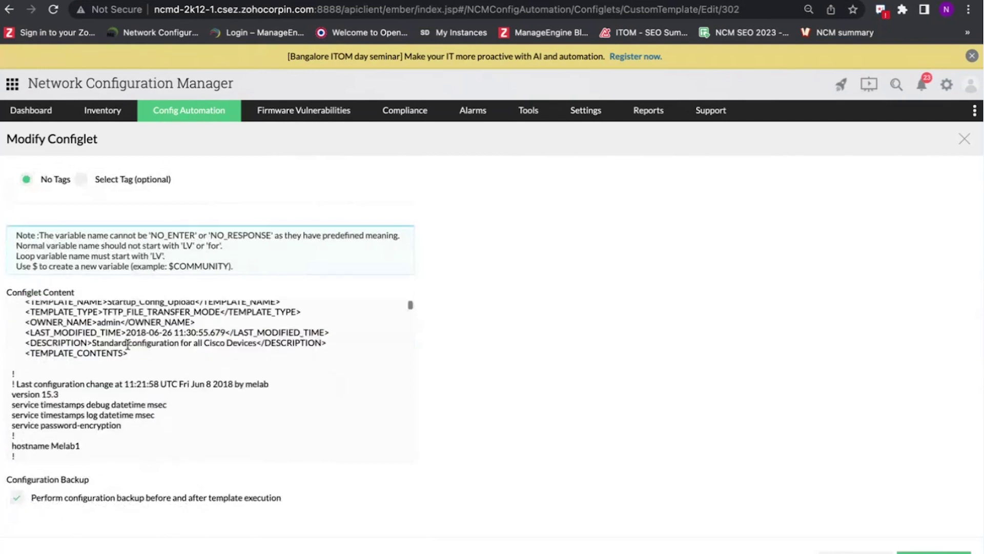
scroll(127, 344, "down", 15)
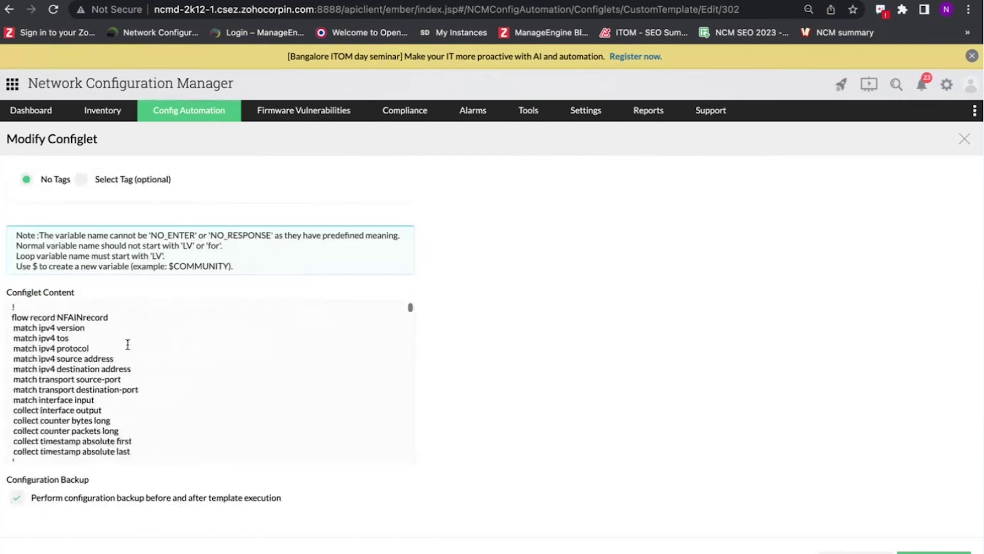
scroll(128, 344, "down", 15)
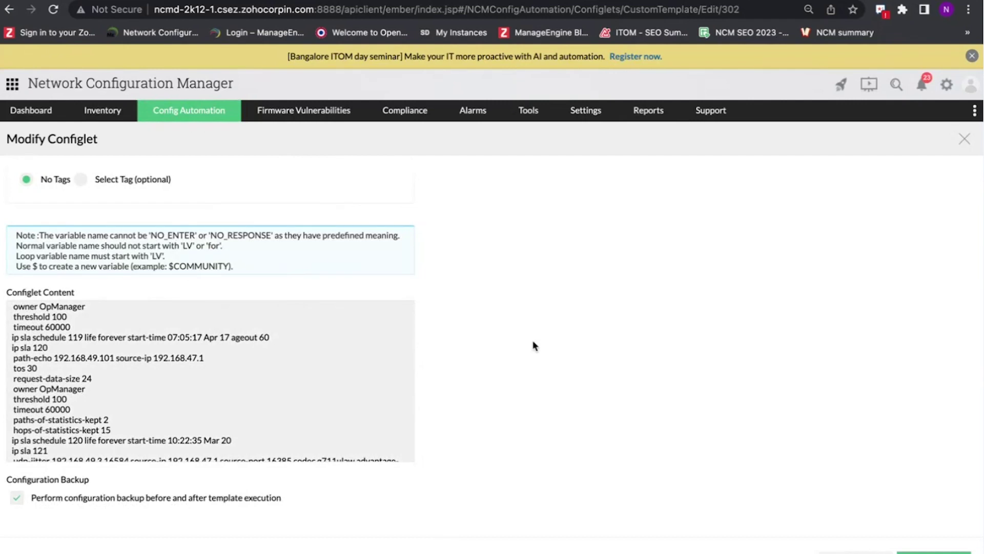
scroll(533, 345, "up", 1)
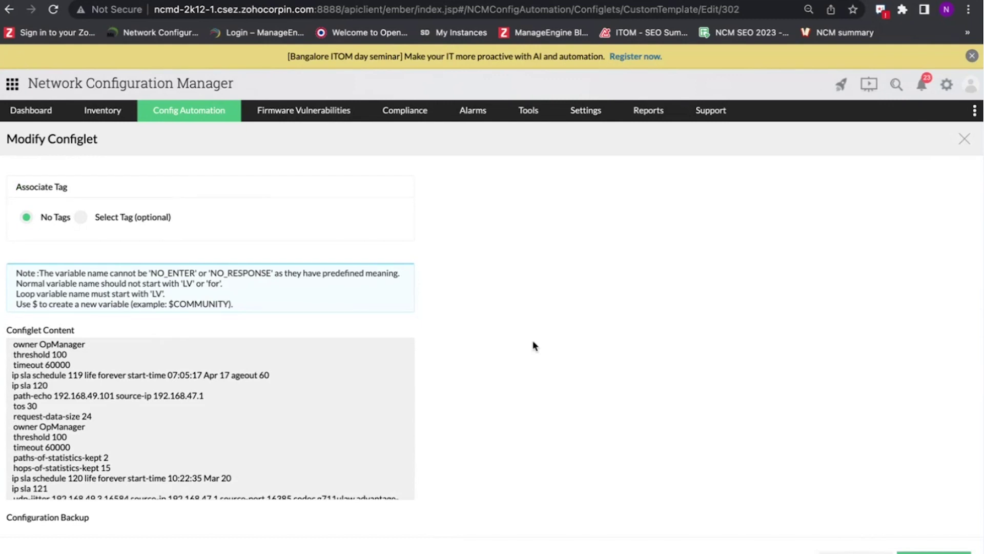
scroll(533, 345, "down", 1)
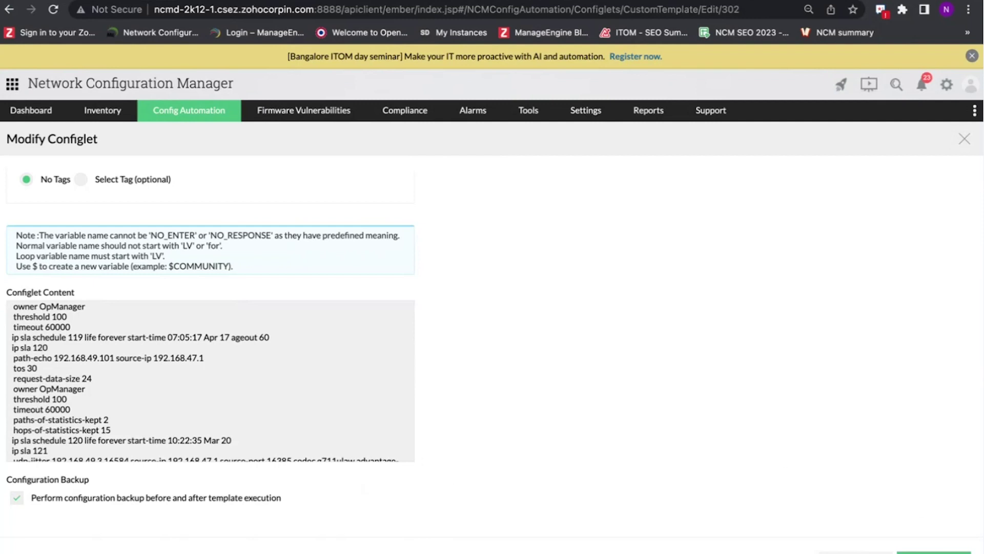
left_click(8, 10)
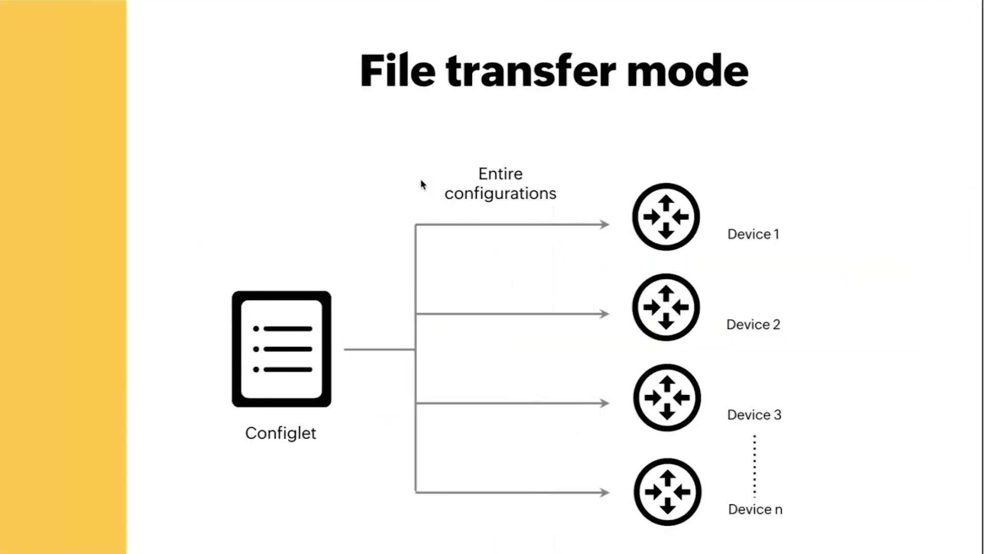
- Advance the presentation from the file transfer mode diagram to the Compliance title slide
key("Right")
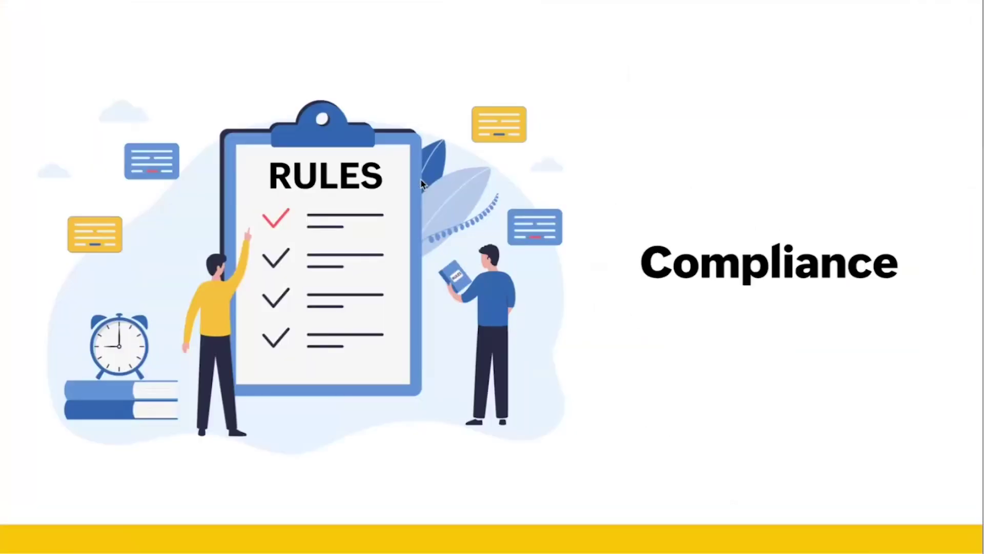
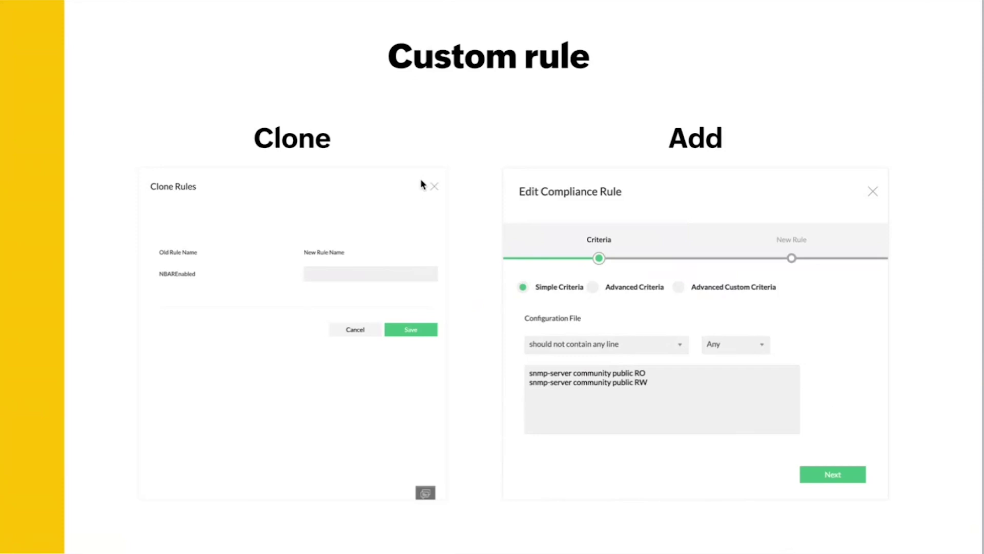
- Advance the presentation from the Custom rule slide to the Simple criteria slide
key("Right")
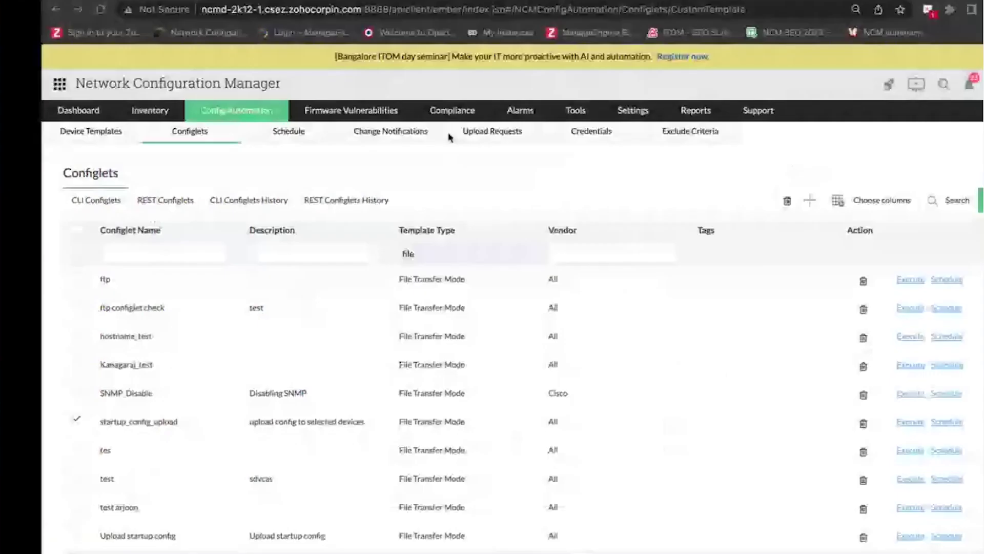
- Go to Compliance, glance over the policies, then switch to the Rules list of 49 rules
left_click(402, 110)
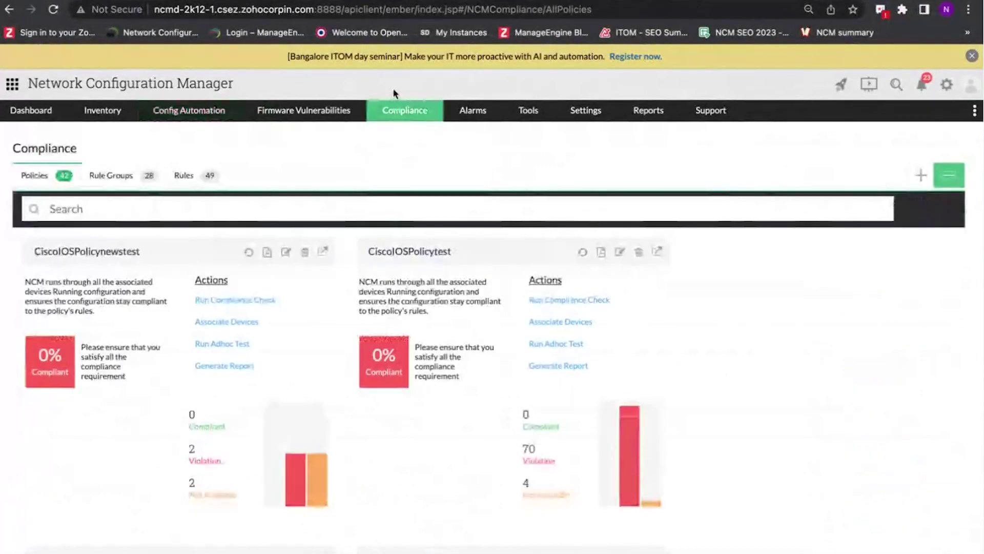
scroll(715, 297, "down", 10)
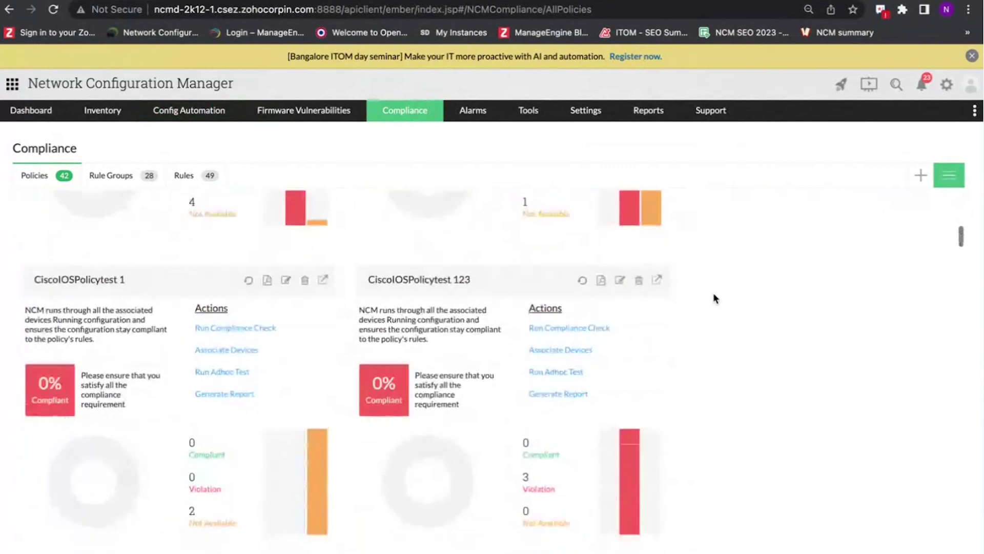
scroll(712, 292, "up", 15)
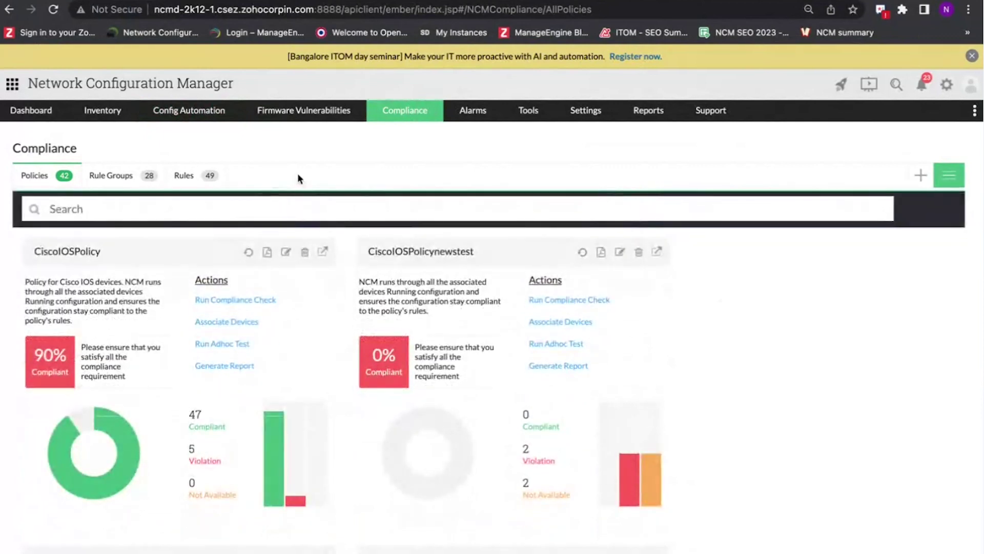
left_click(193, 176)
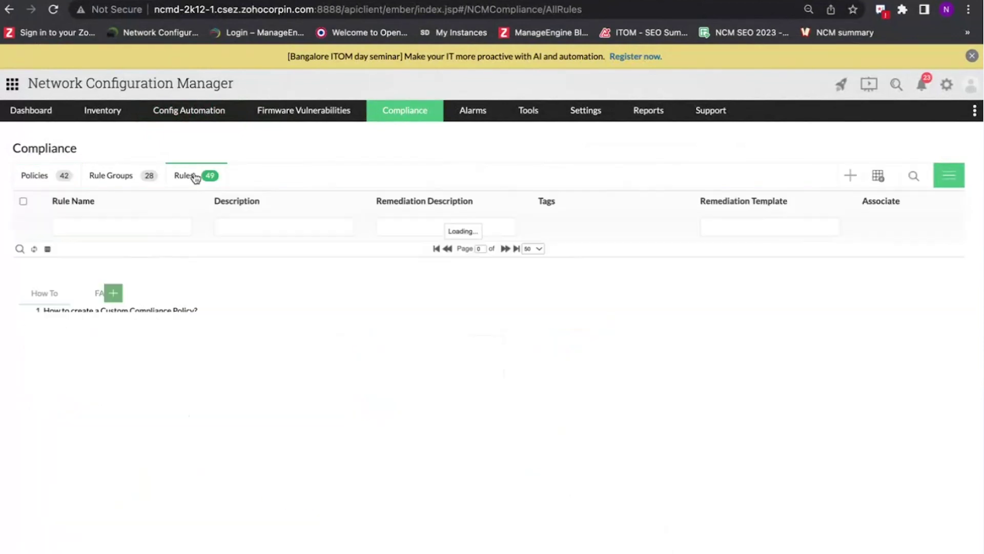
- Preview Advanced, Advanced Custom and Simple criteria on a new rule, closing it unsaved
scroll(577, 304, "down", 8)
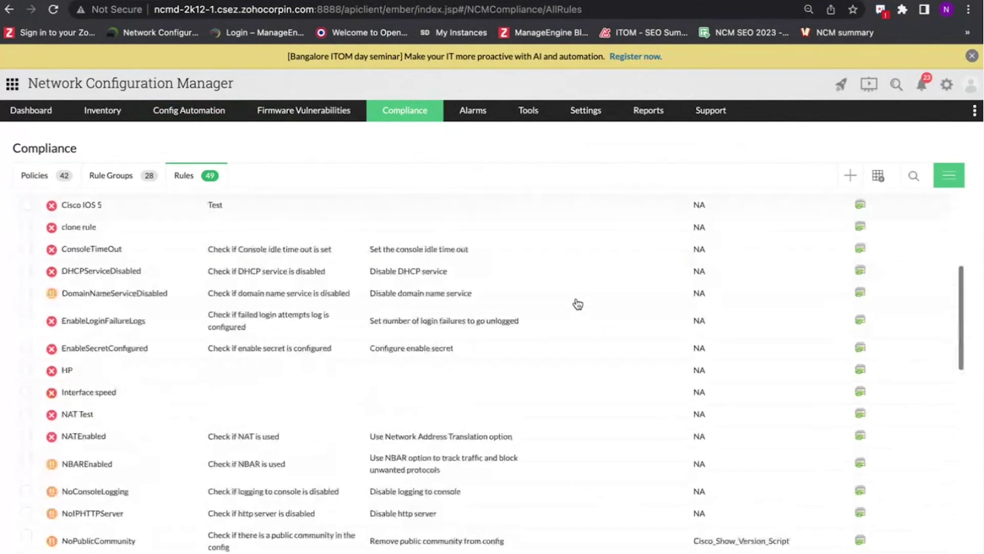
scroll(577, 304, "down", 2)
scroll(576, 302, "up", 10)
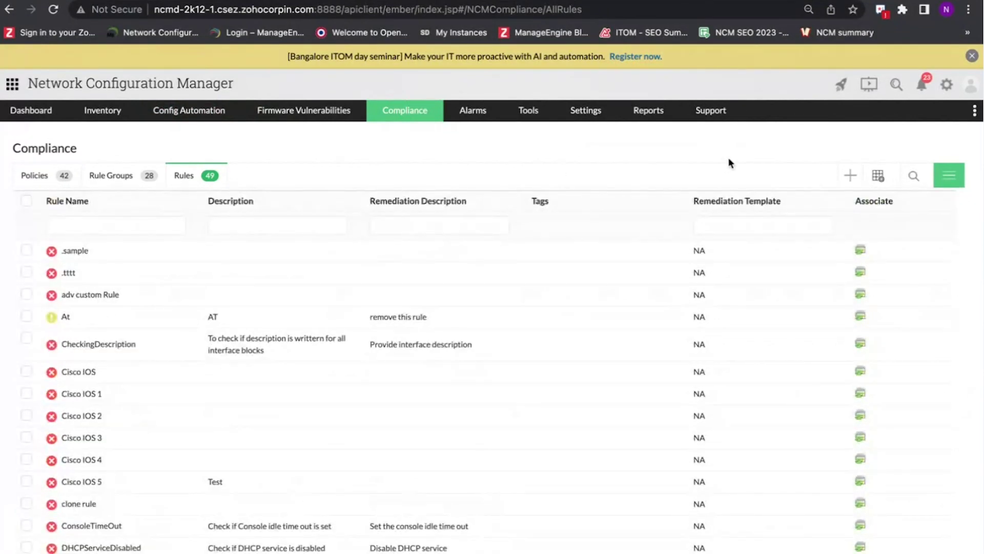
left_click(851, 179)
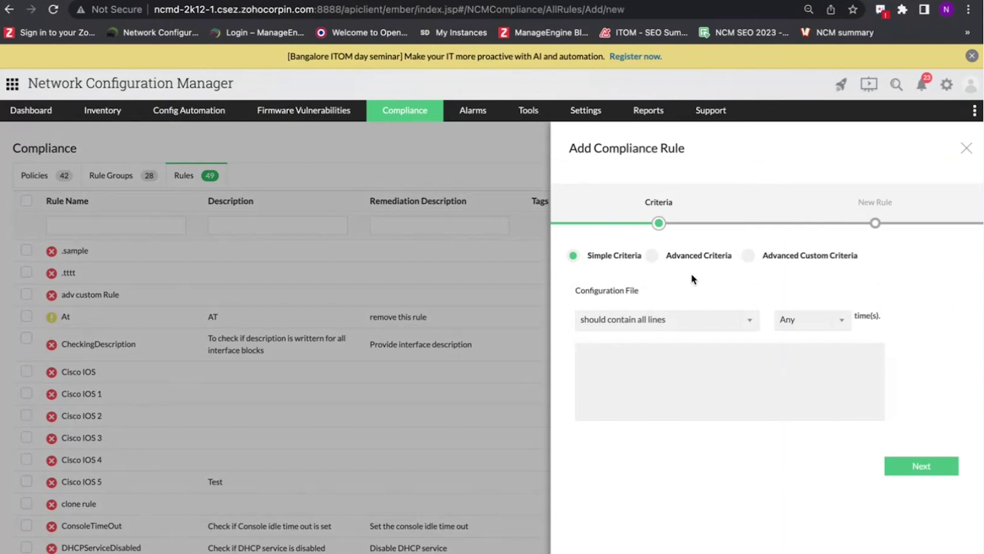
left_click(653, 257)
left_click(748, 255)
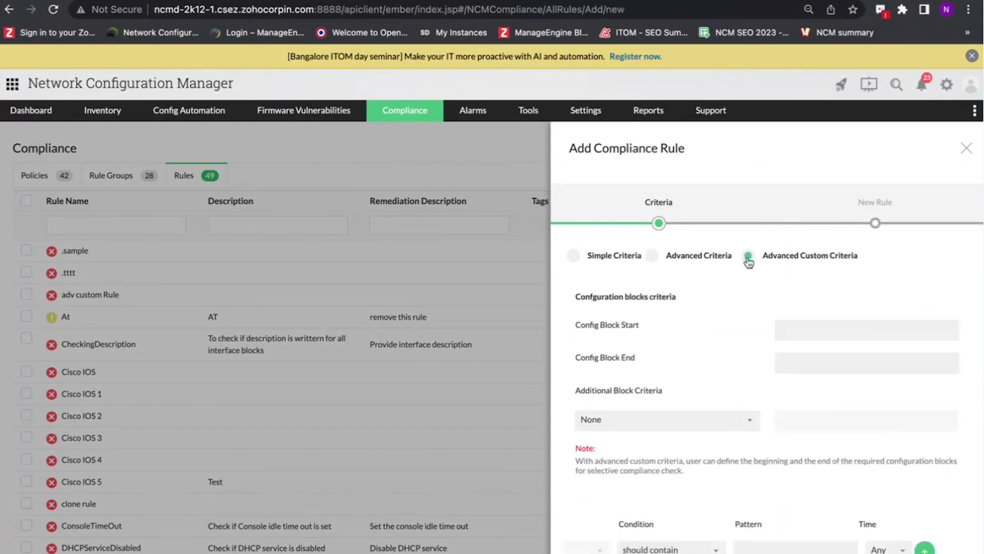
scroll(734, 311, "down", 2)
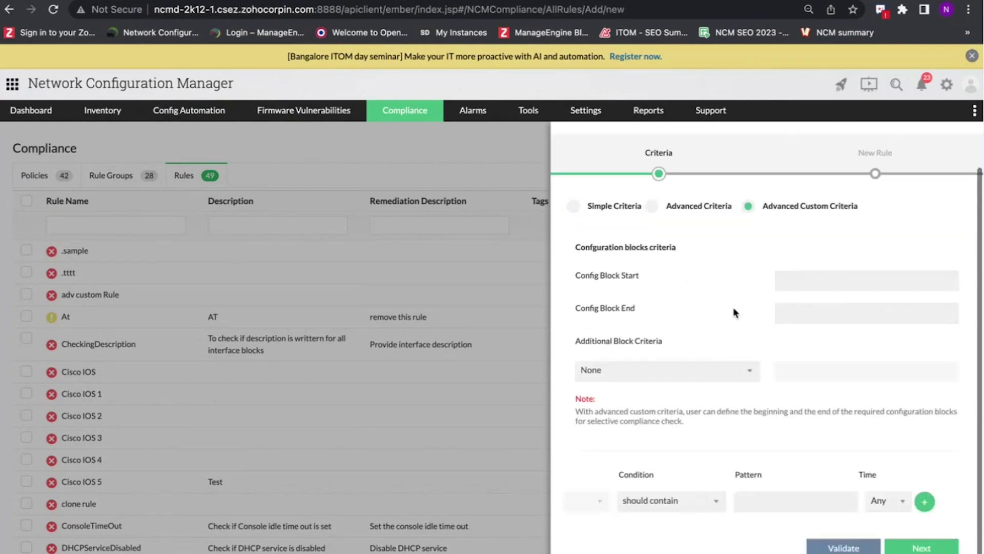
scroll(767, 297, "up", 2)
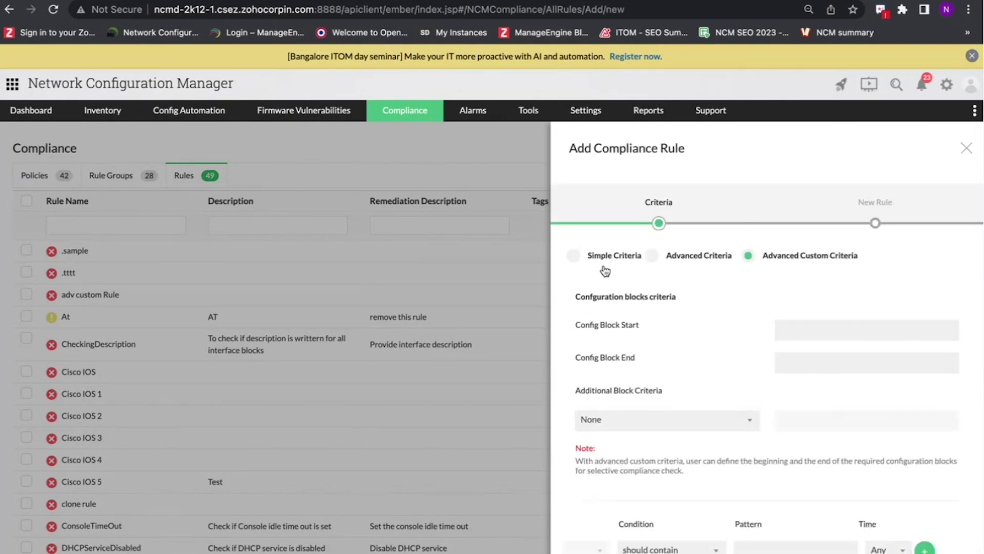
left_click(574, 258)
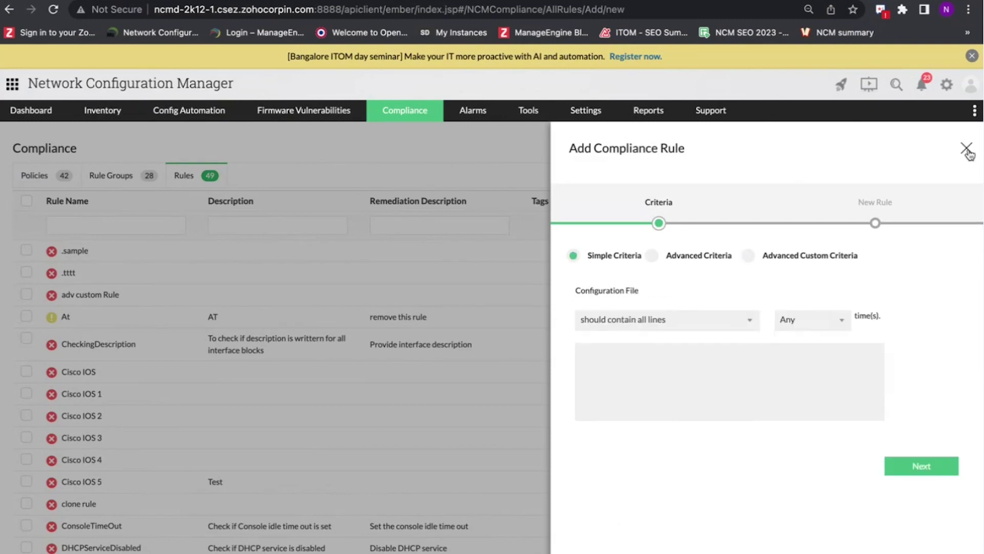
left_click(966, 148)
left_click(432, 225)
- Filter rules by 'pub' in Remediation Description and open NoPublicCommunity
type("pub")
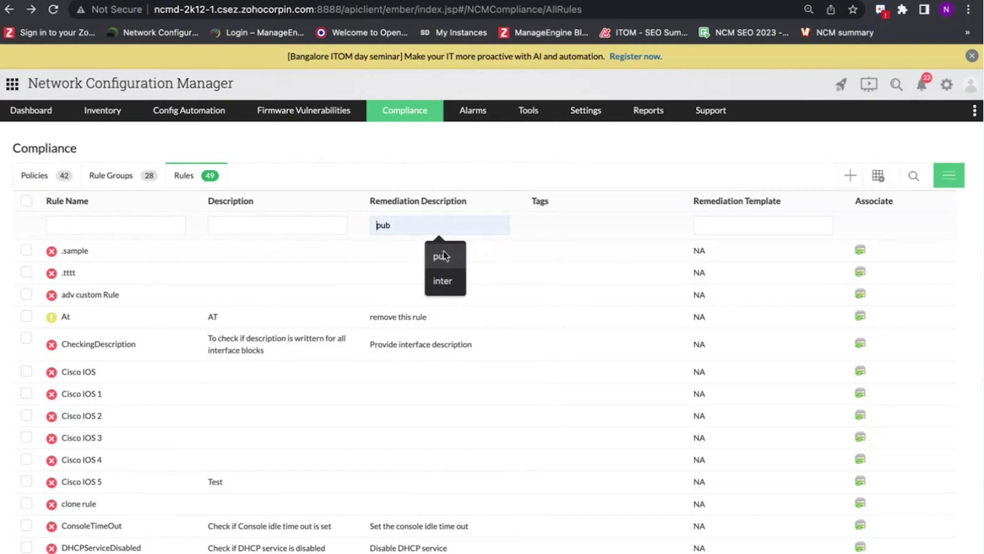
left_click(442, 255)
left_click(393, 264)
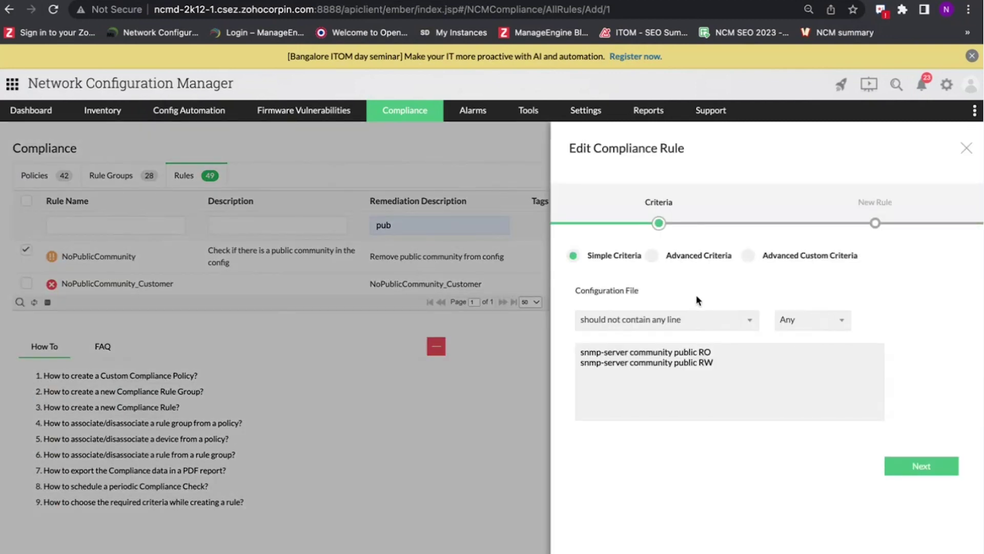
- Keep the 'should not contain any line' criteria on the snmp-server community lines and continue to rule details
left_click(662, 324)
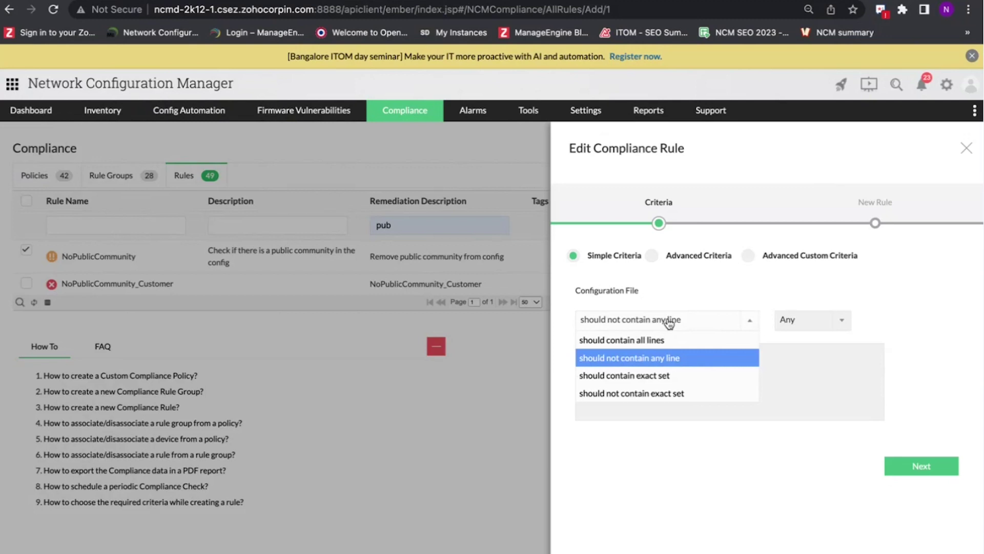
left_click(680, 281)
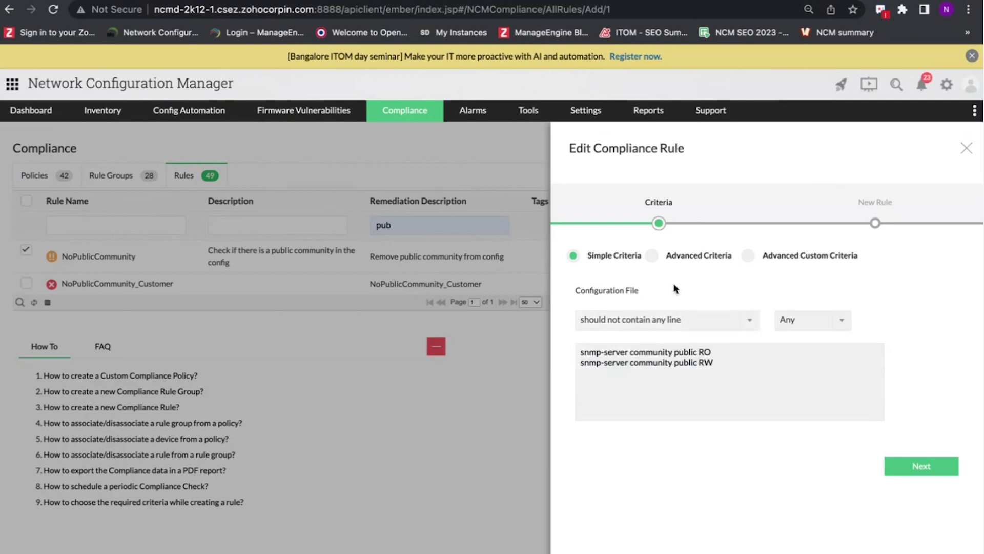
left_click(798, 323)
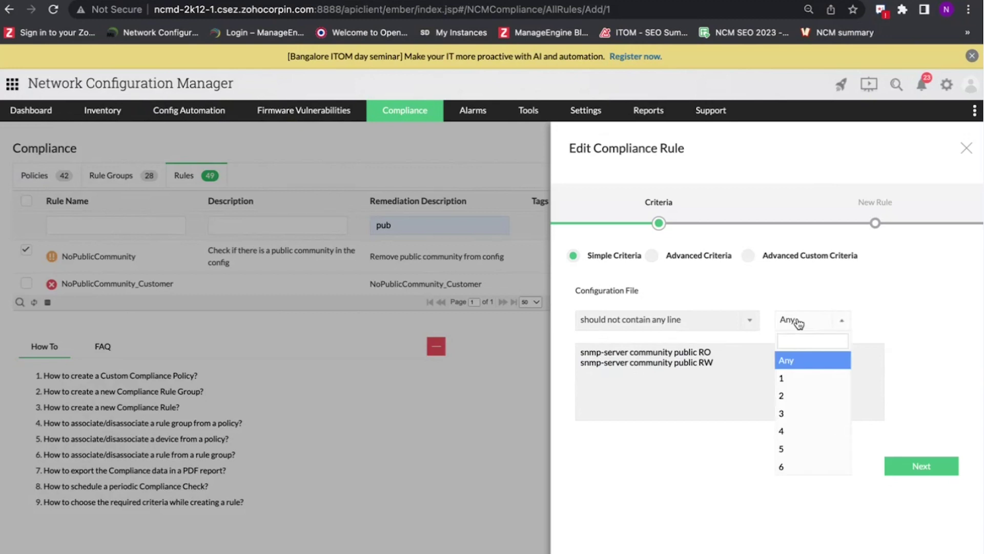
left_click(798, 322)
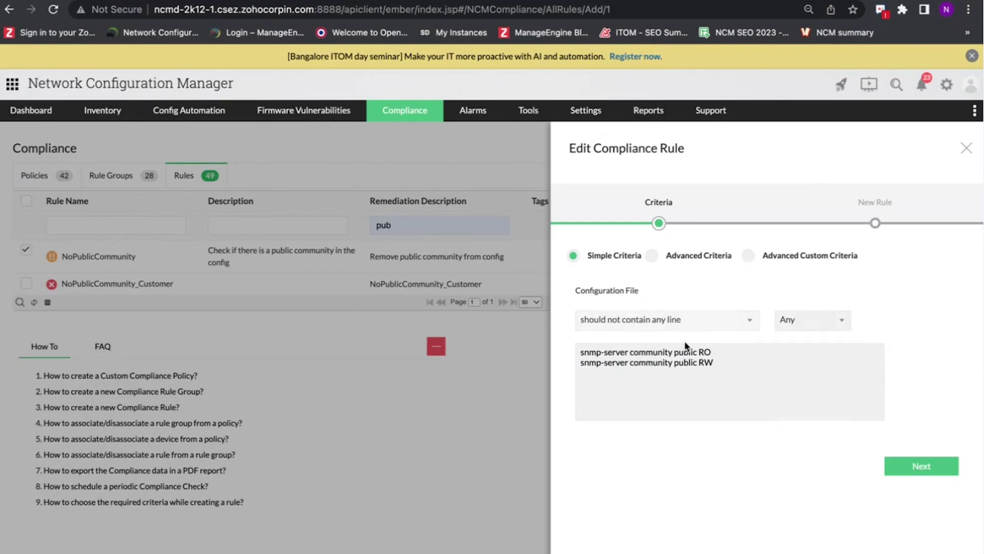
left_click_drag(578, 355, 732, 363)
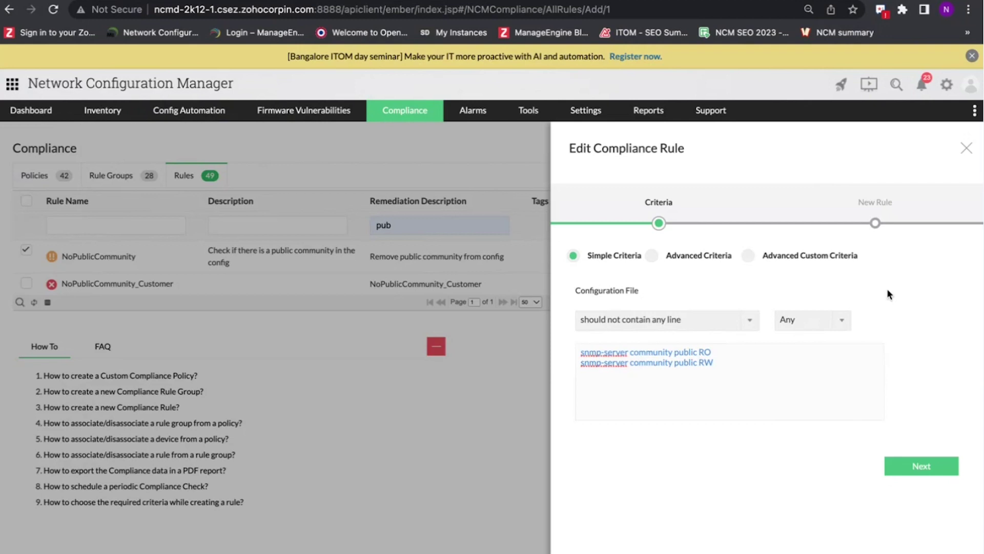
left_click(713, 376)
left_click(921, 466)
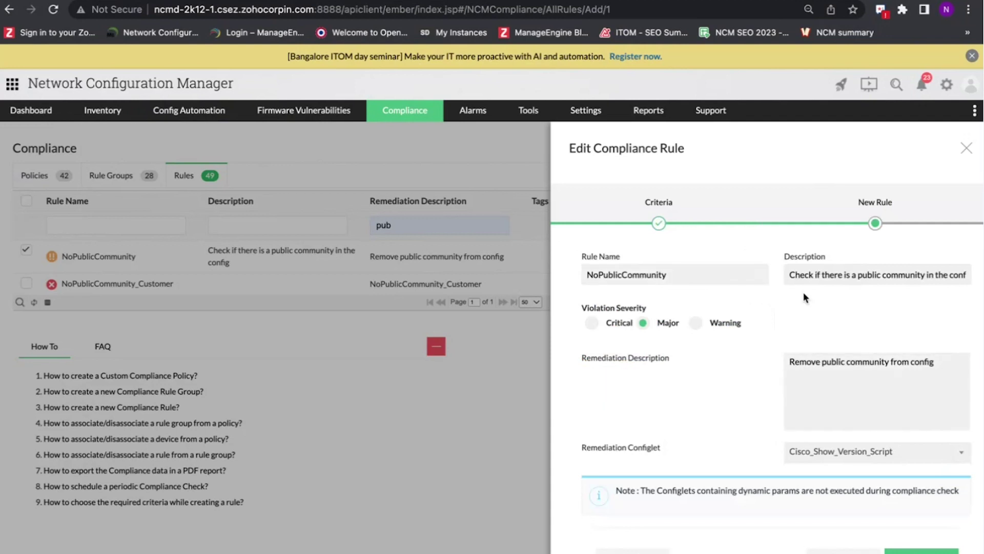
- Close the NoPublicCommunity editor unsaved and return to the 42 compliance policies
scroll(804, 294, "down", 2)
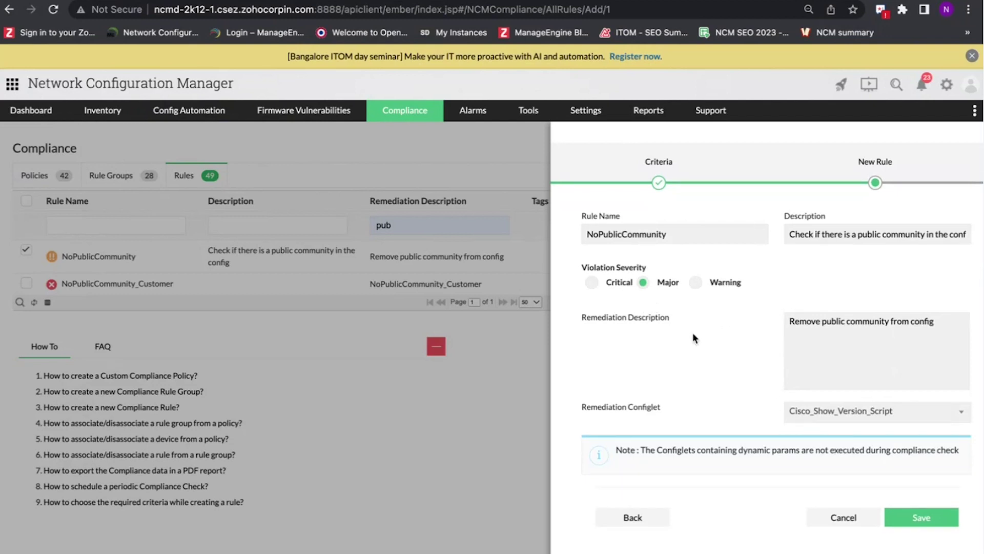
scroll(789, 330, "down", 1)
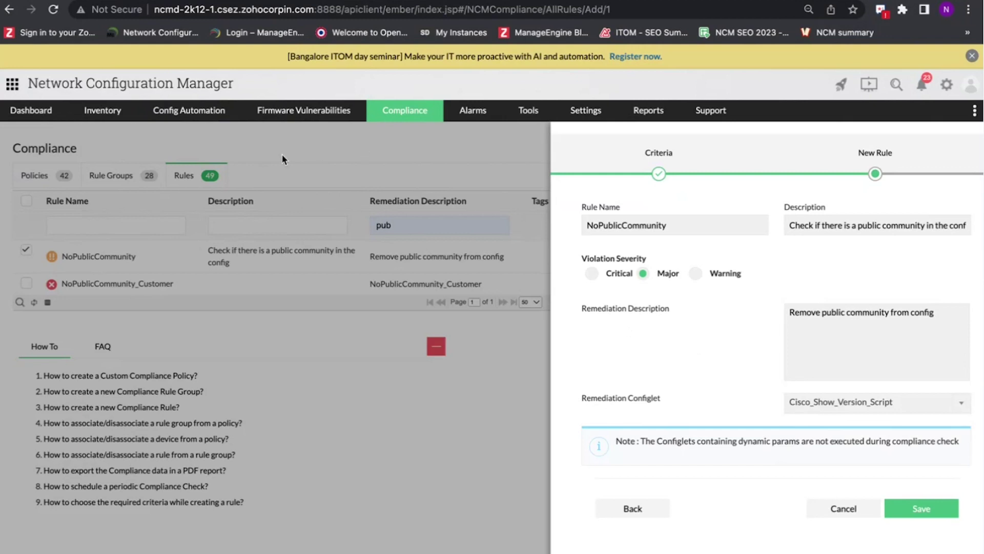
scroll(775, 189, "up", 2)
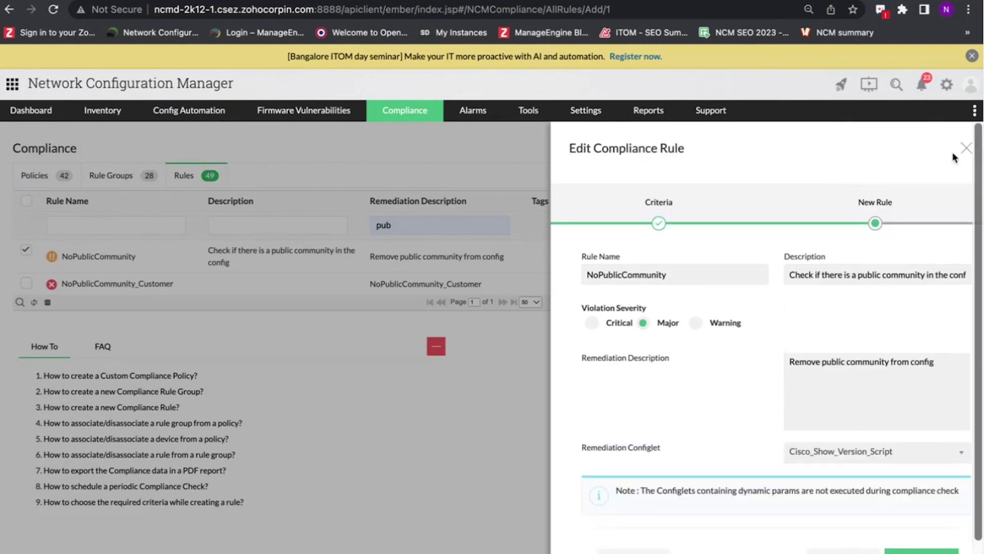
left_click(957, 150)
mouse_move(402, 110)
left_click(389, 131)
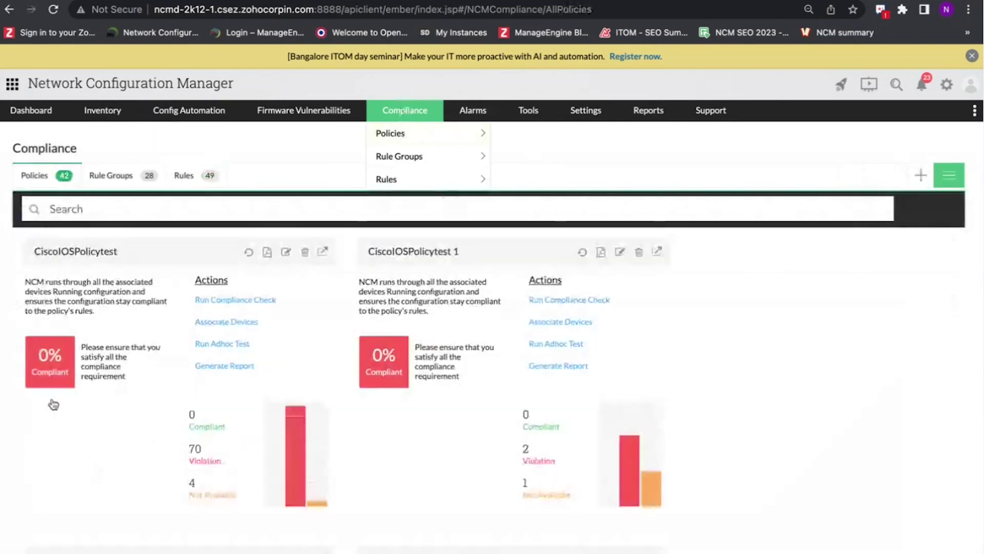
- View CiscoIOSPolicy's Rule Compliance, showing NoPublicCommunity violated on 4 devices and compliant on 47
left_click(131, 451)
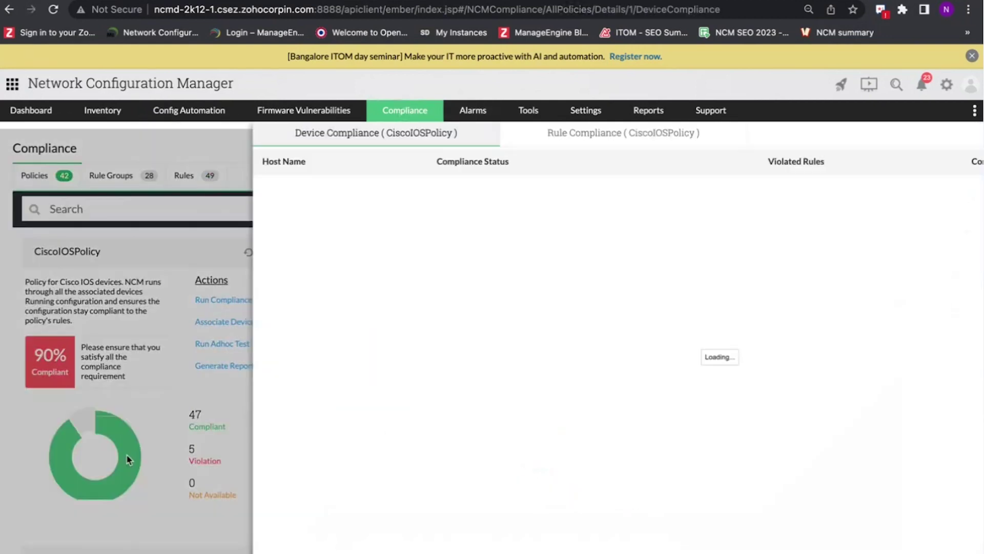
left_click(413, 136)
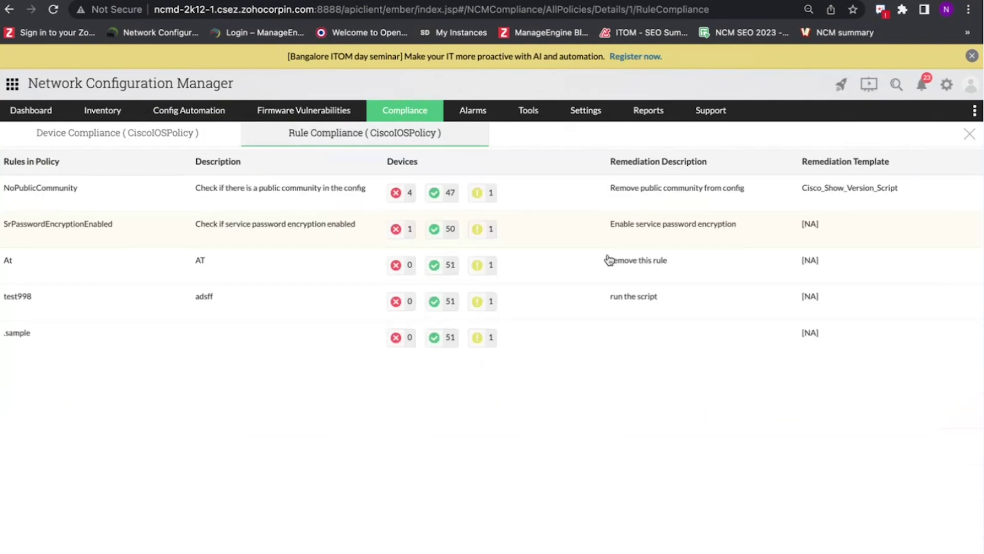
left_click(851, 193)
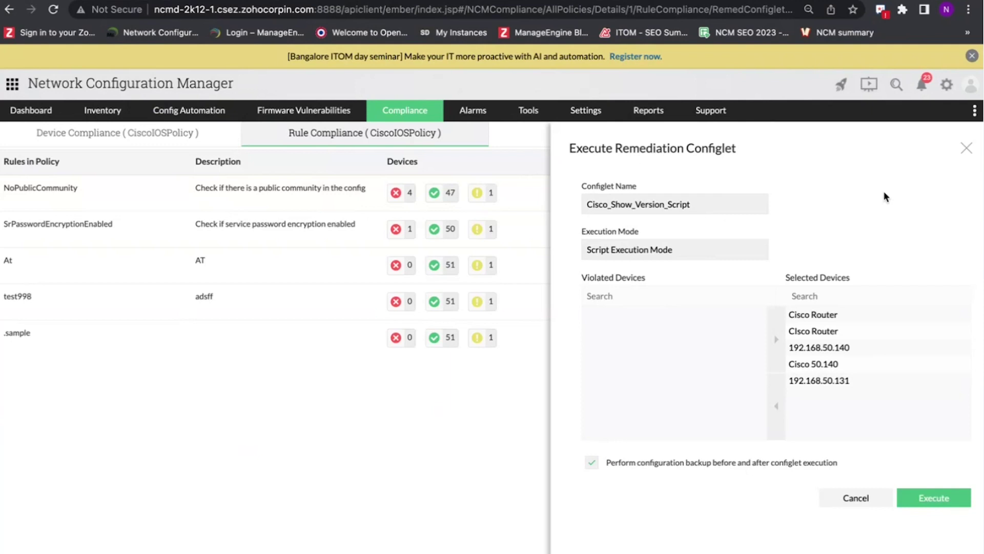
left_click(966, 148)
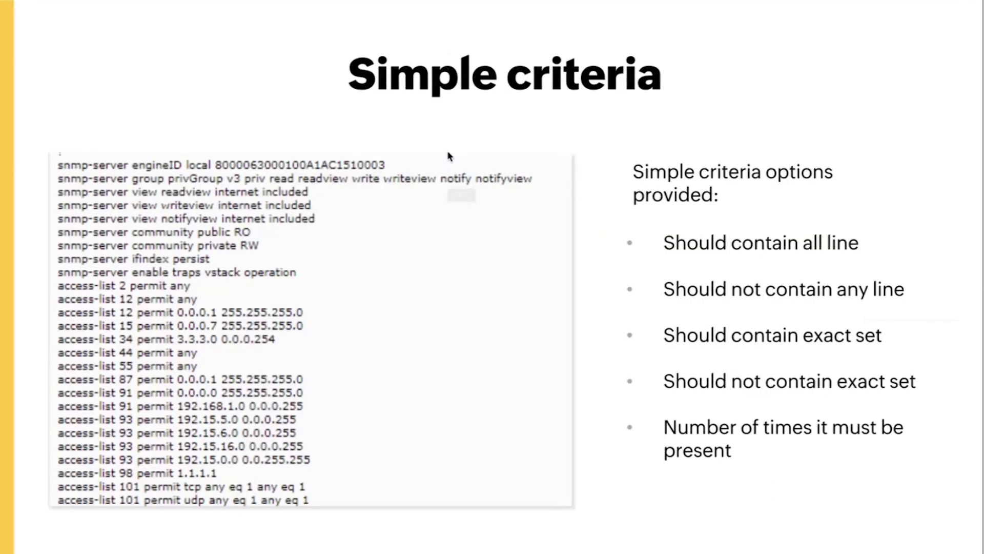
- Advance to the Advanced criteria slide, then return to the Compliance policies overview
key("Right")
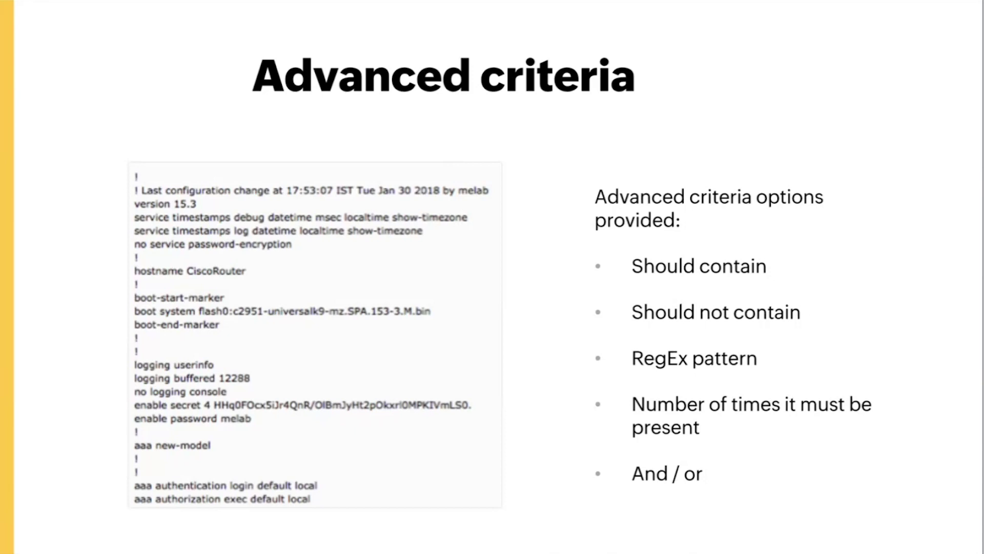
key("ctrl+Right")
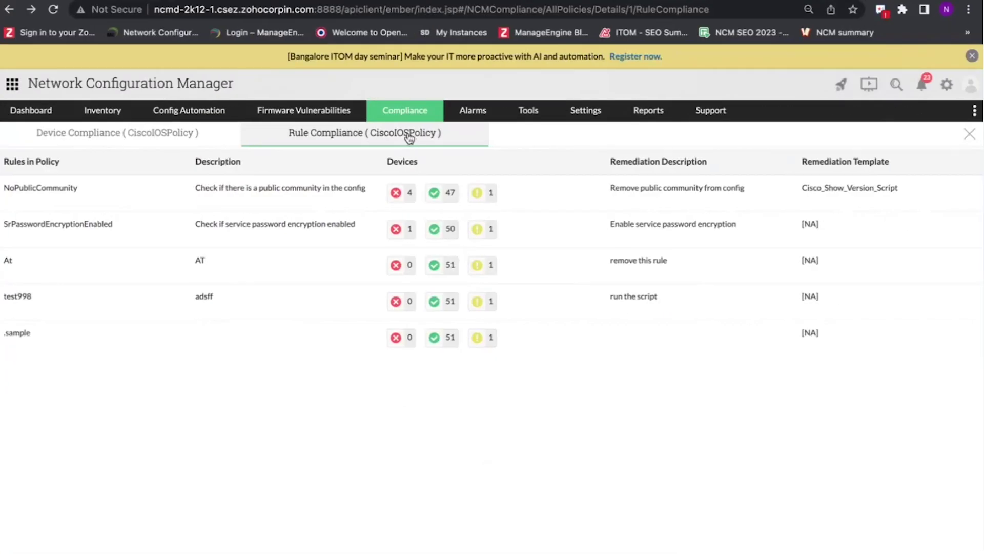
left_click(421, 112)
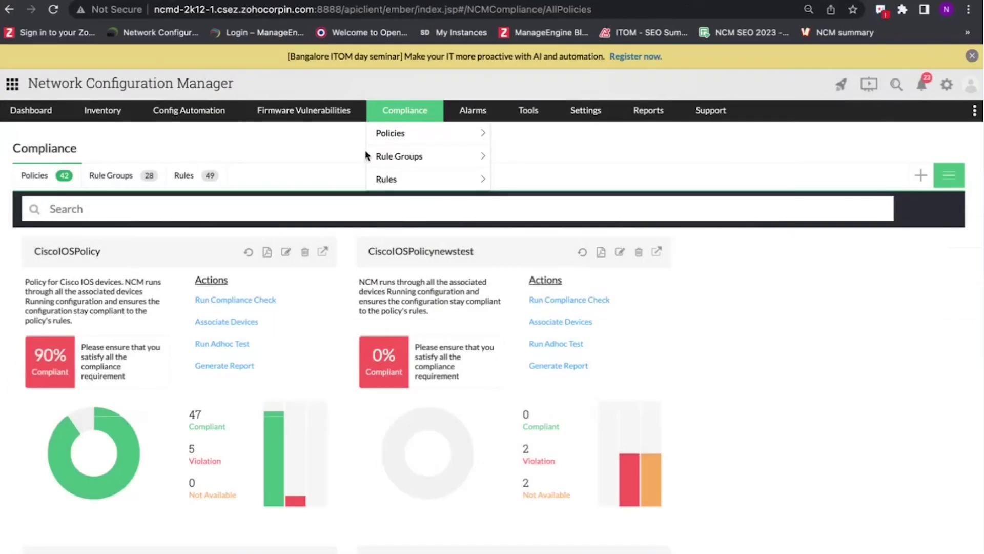
- Filter the Rules list by description 'ena' and open EnableSecretConfigured for editing
left_click(185, 180)
left_click(268, 229)
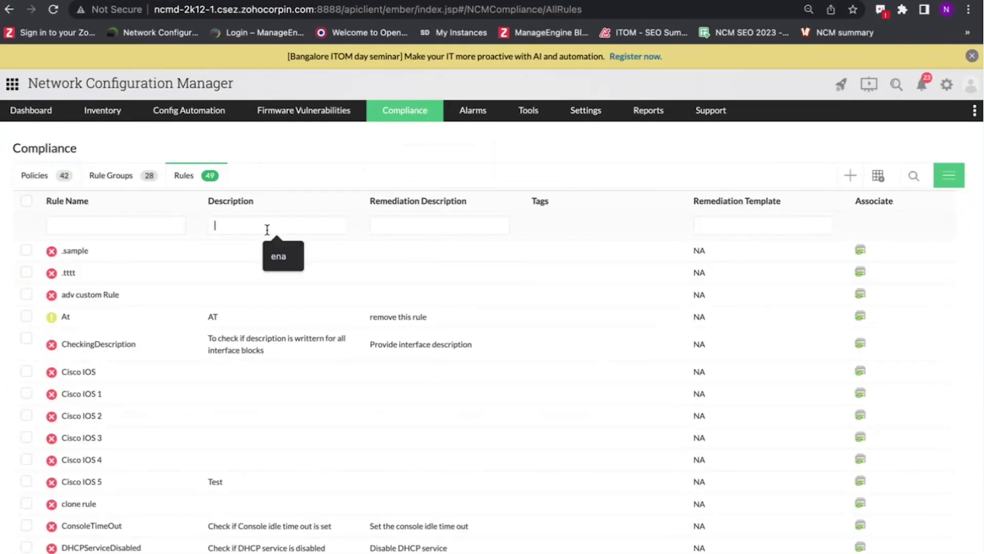
left_click(280, 258)
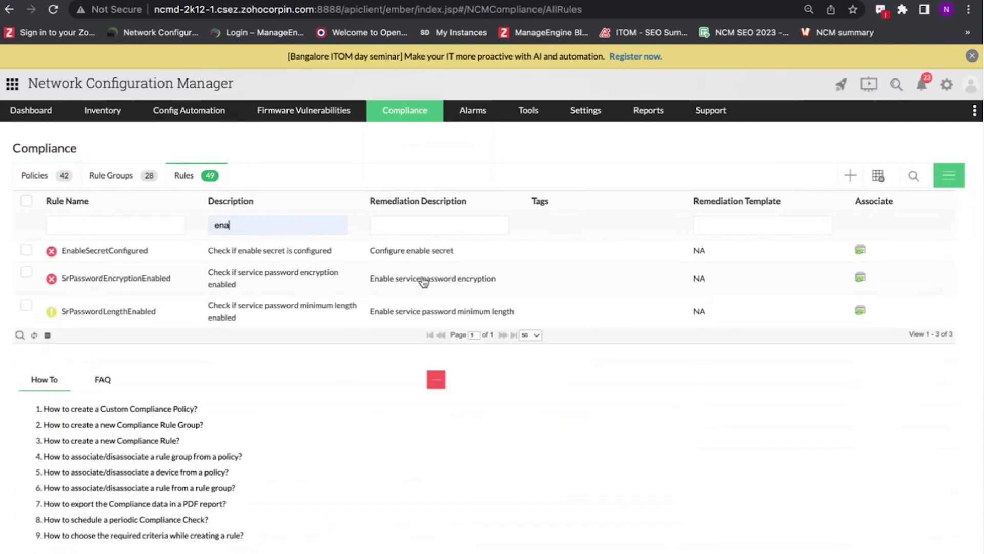
left_click(412, 254)
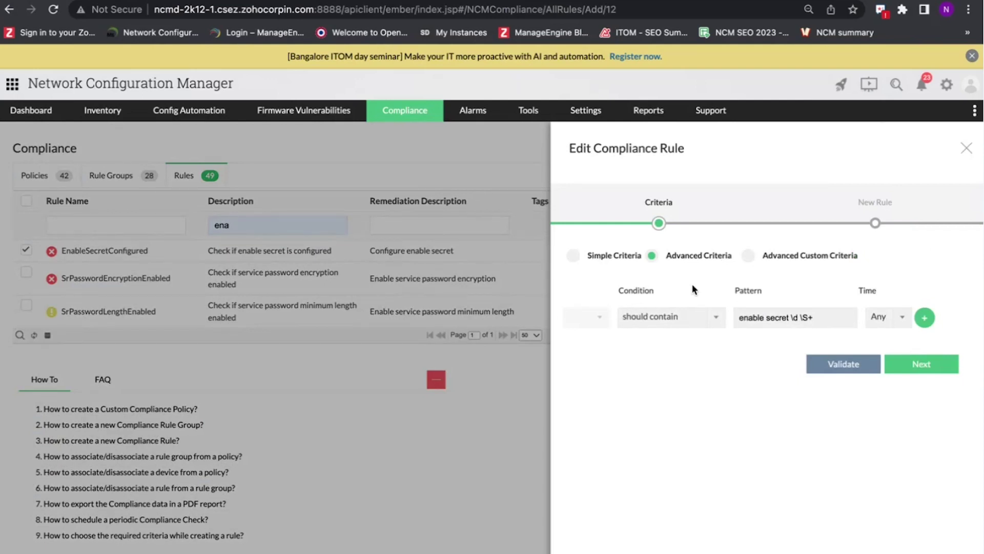
left_click(666, 318)
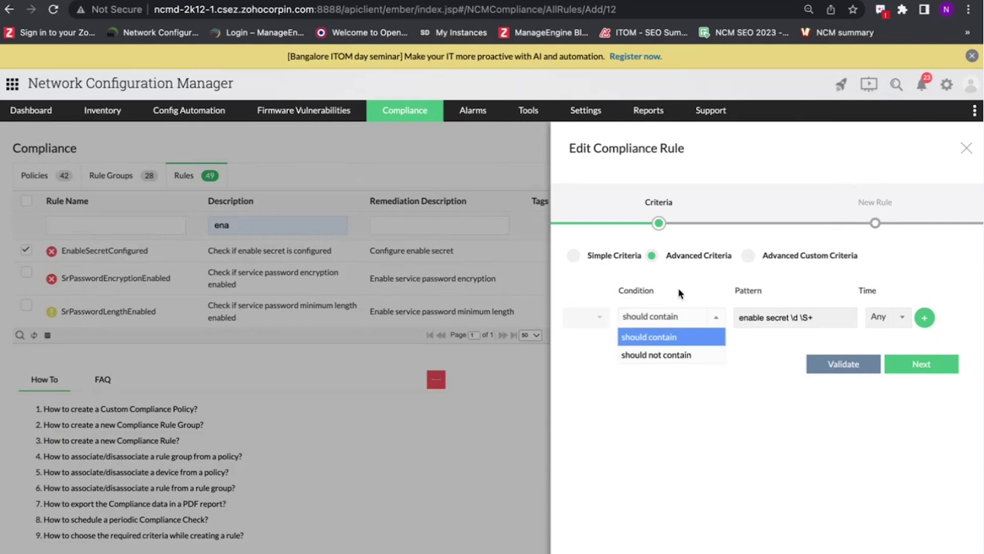
left_click(681, 293)
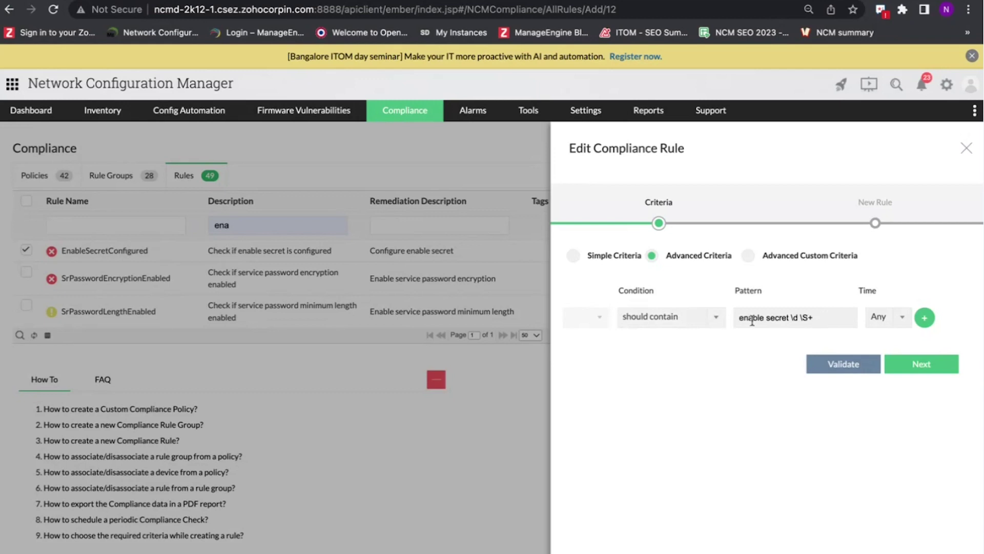
- Review the EnableSecretConfigured rule details step
left_click(908, 366)
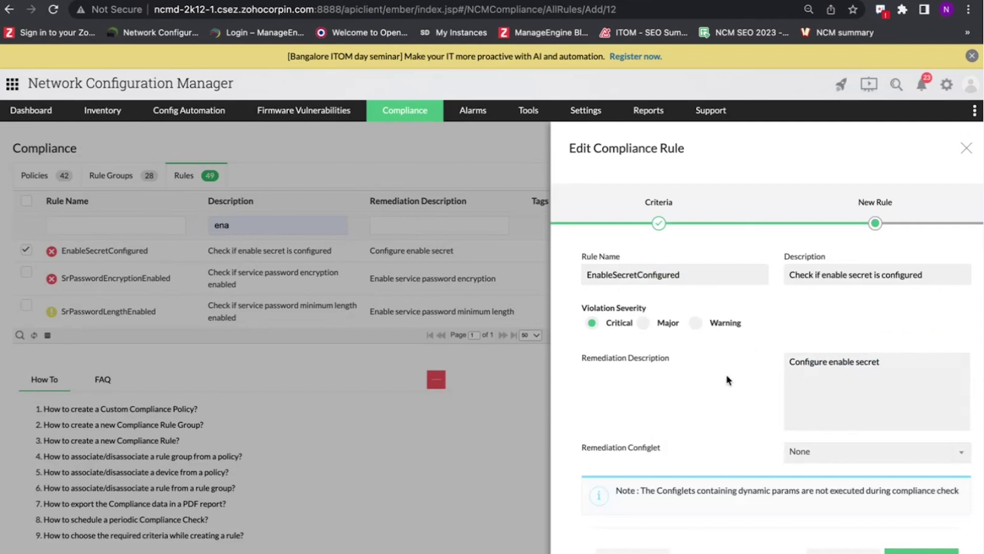
scroll(727, 380, "down", 1)
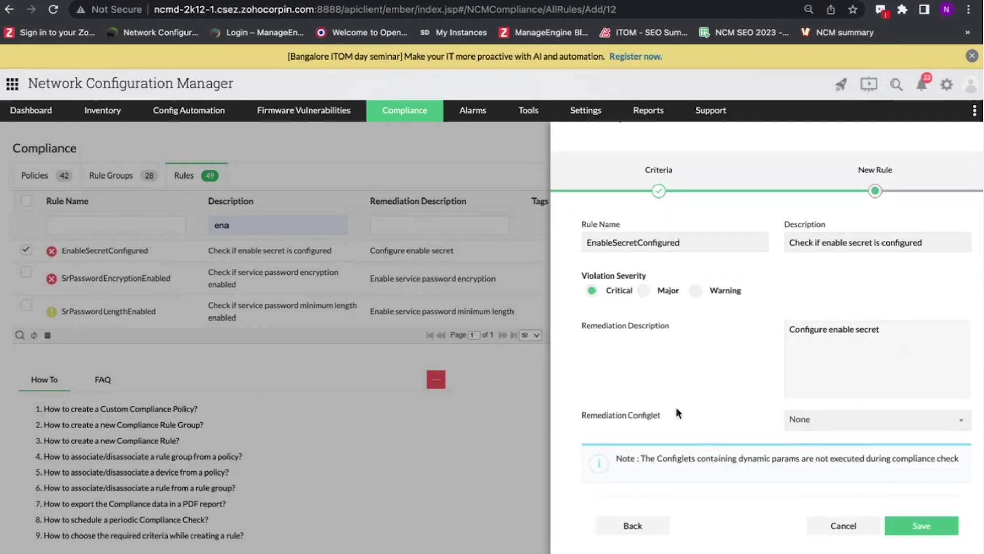
scroll(699, 413, "down", 1)
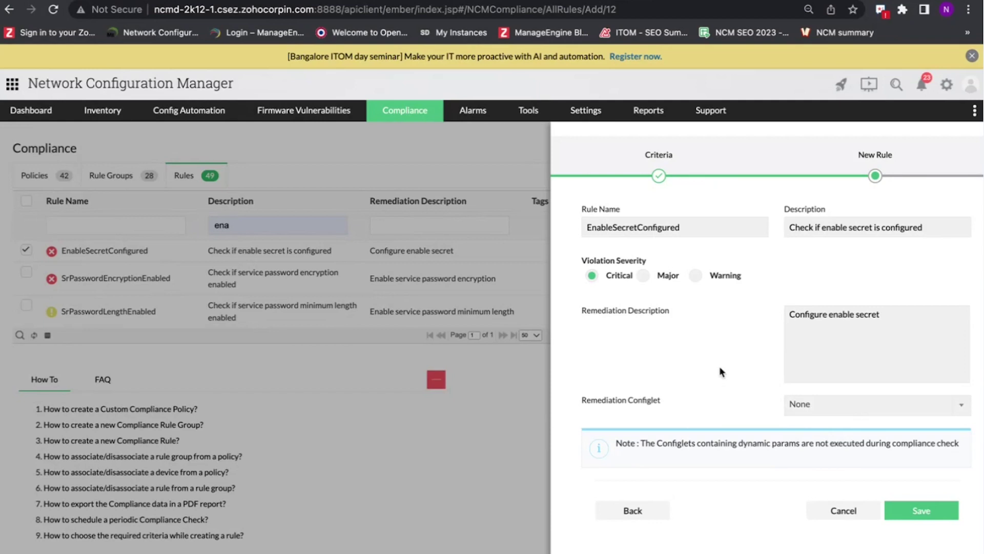
scroll(667, 300, "up", 2)
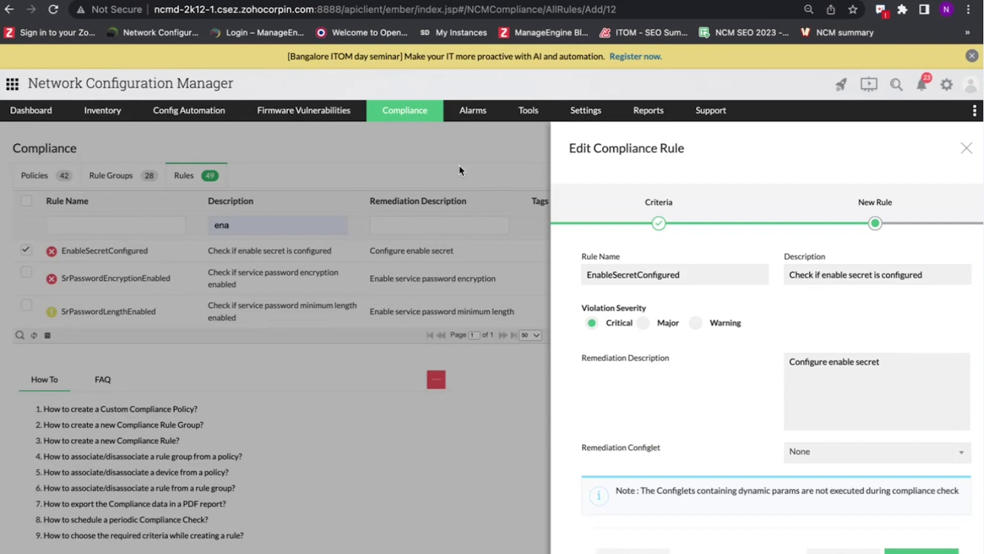
- Advance the slides to Advanced custom criteria, then close the editor unsaved and select the 'ena' filter
key("ctrl+Left")
key("Right")
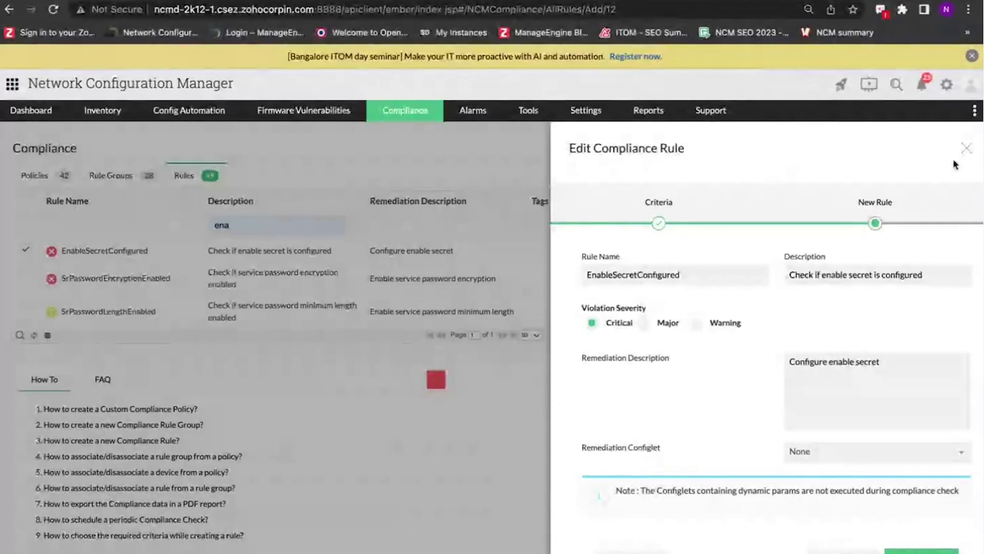
left_click(954, 163)
left_click_drag(251, 227, 189, 226)
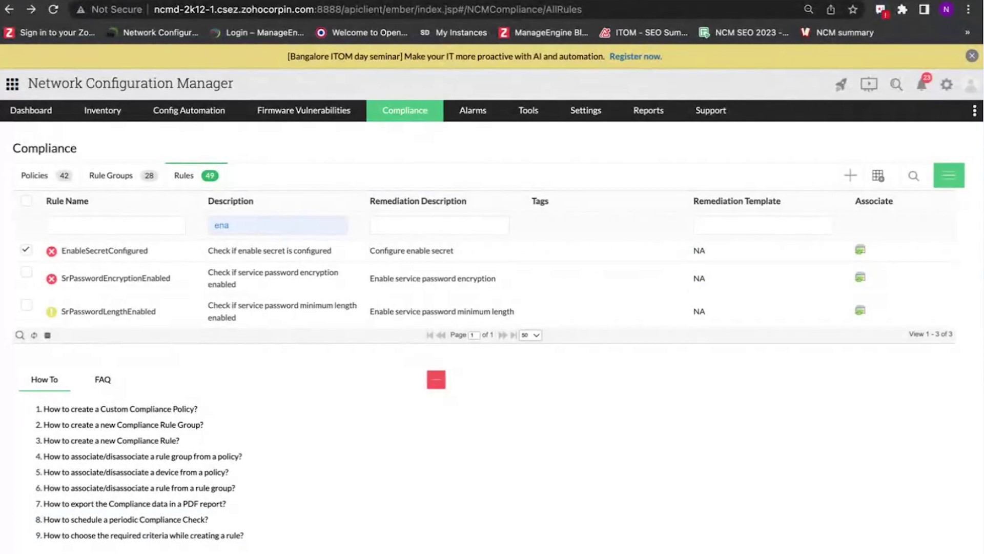
- Filter rules by 'inter' and open CheckingDescription, keeping its 'should not contain' block criteria
key("BackSpace")
left_click(396, 224)
type("inter")
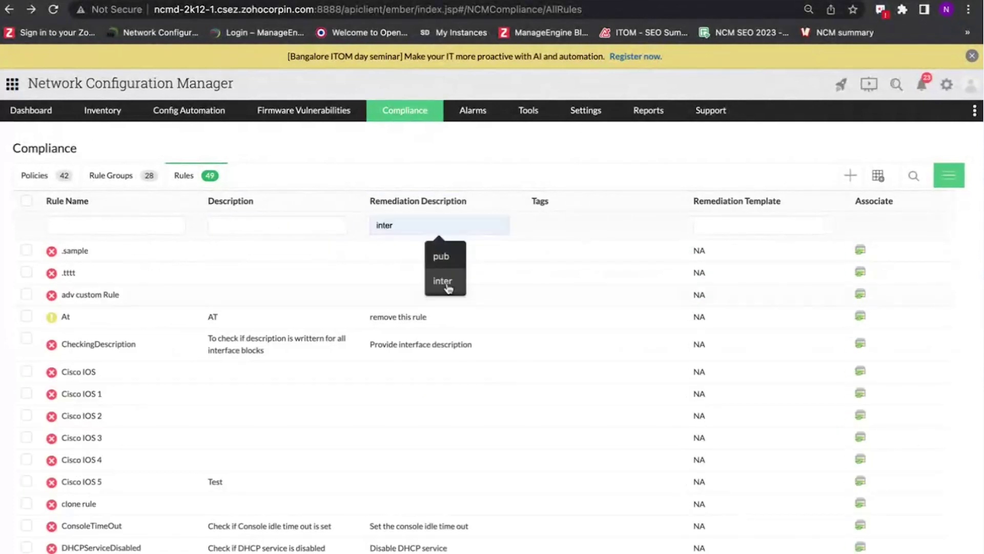
left_click(382, 259)
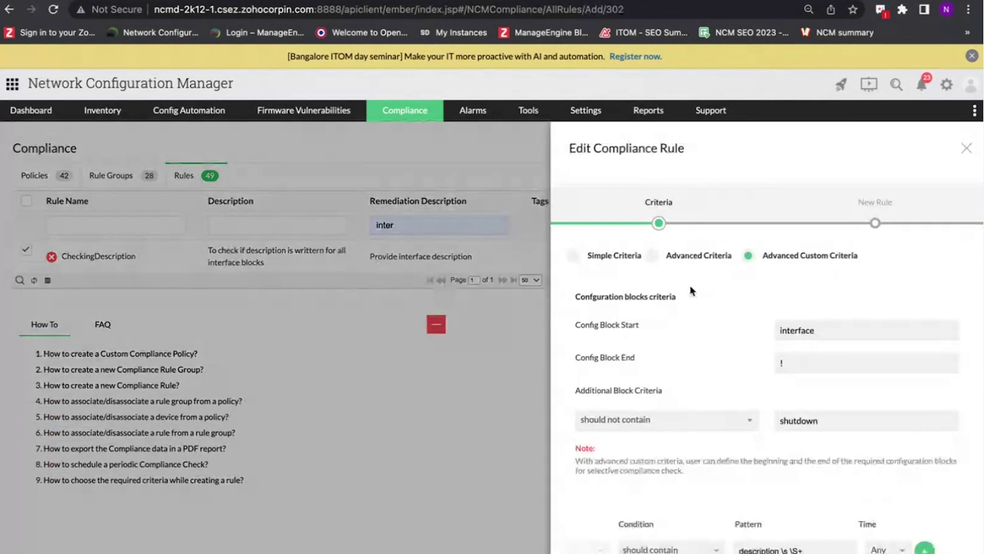
scroll(681, 290, "down", 1)
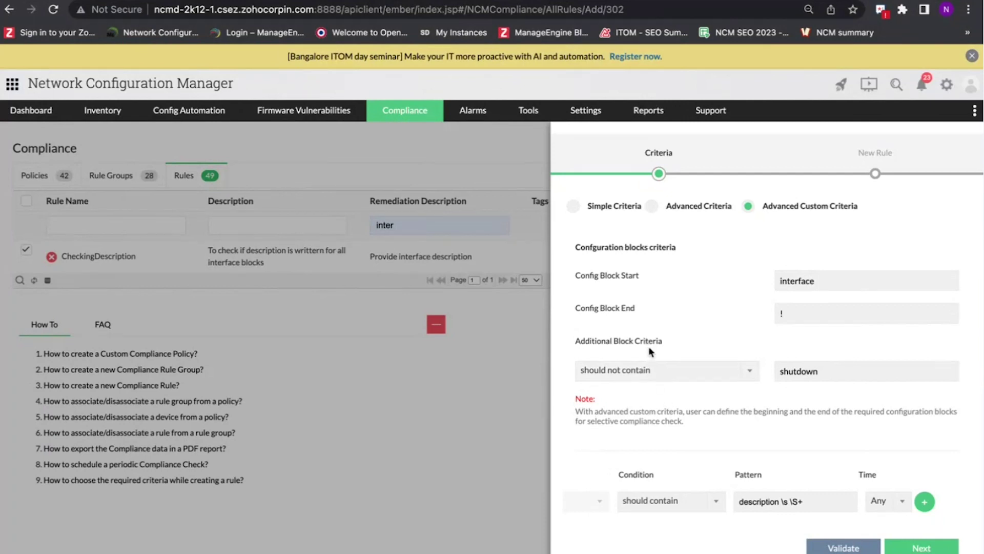
left_click(650, 377)
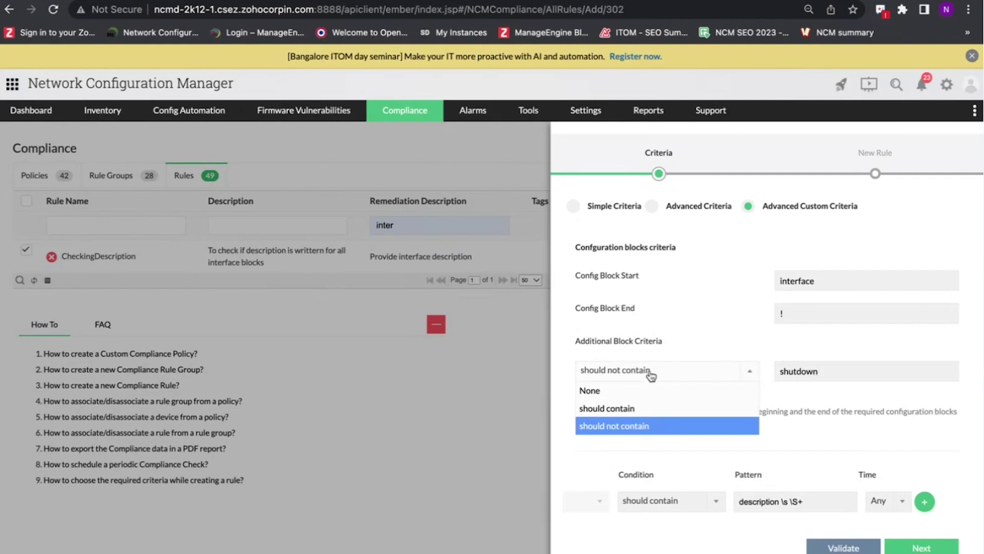
left_click(678, 327)
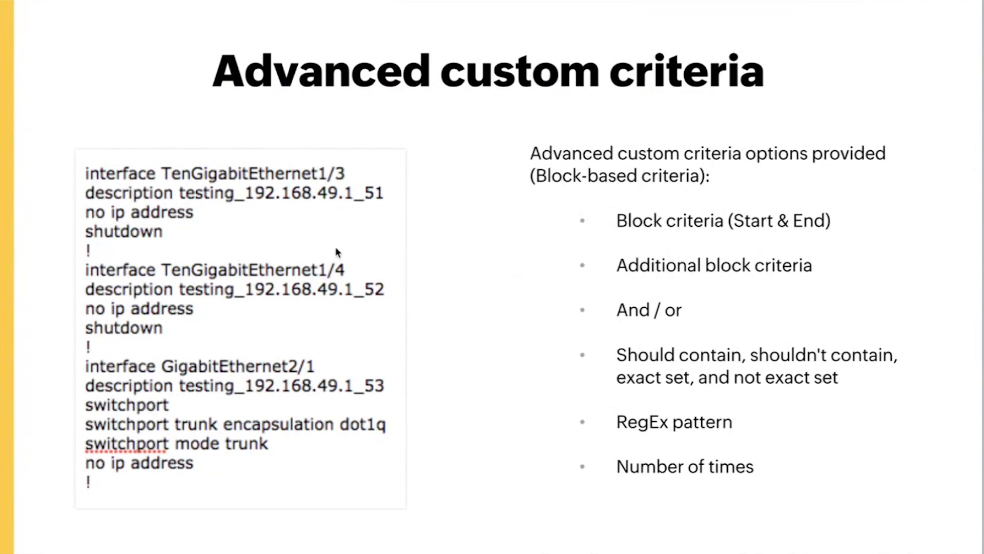
- Switch from the slideshow back to the browser showing the CheckingDescription rule editor
key("ctrl+Right")
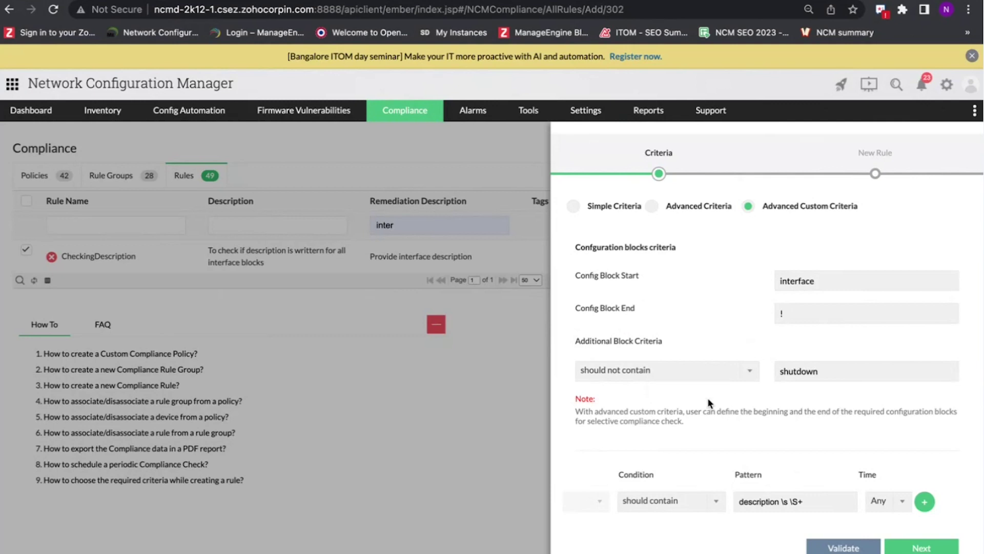
- Glance at the slide, keep 'should contain' as the pattern condition, and advance to rule details
key("ctrl+Left")
left_click(656, 509)
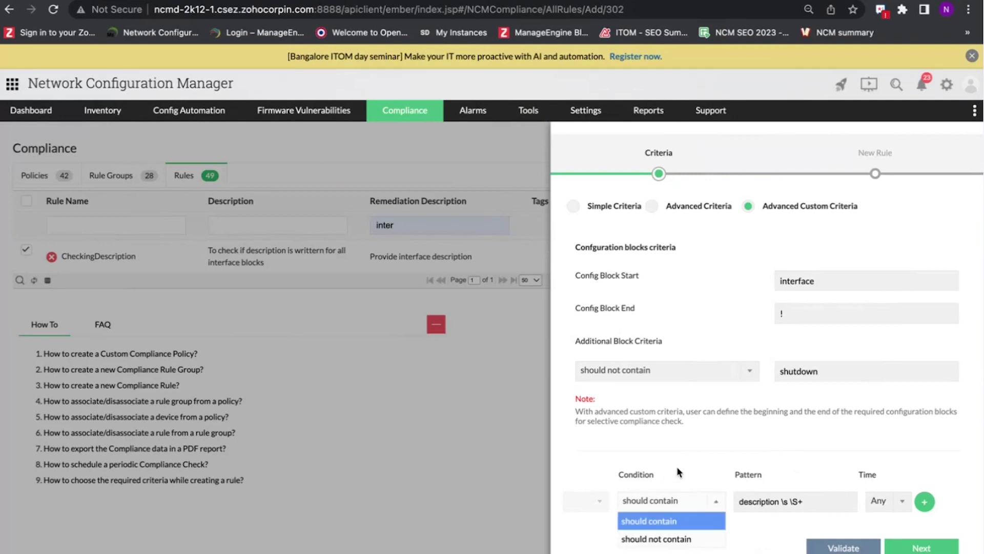
left_click(661, 520)
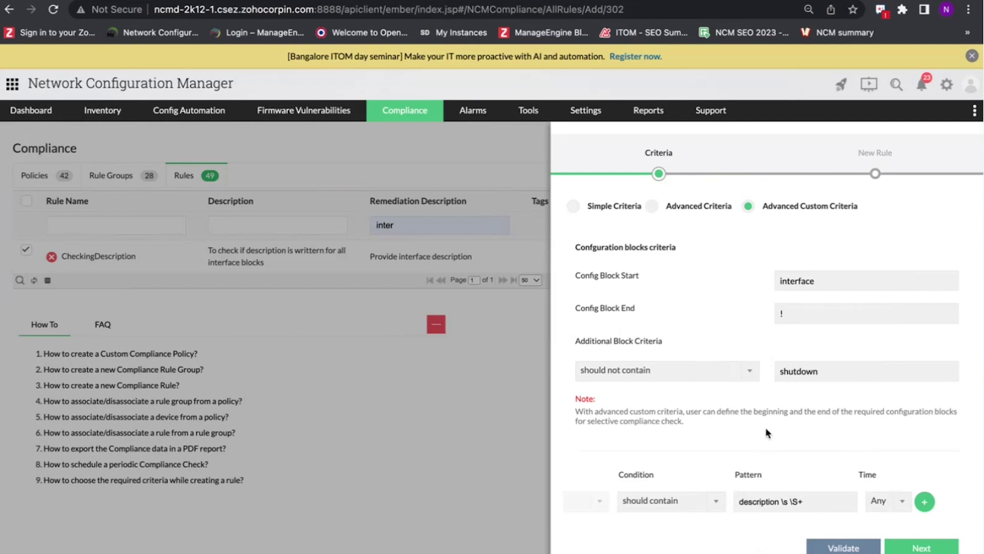
left_click(921, 548)
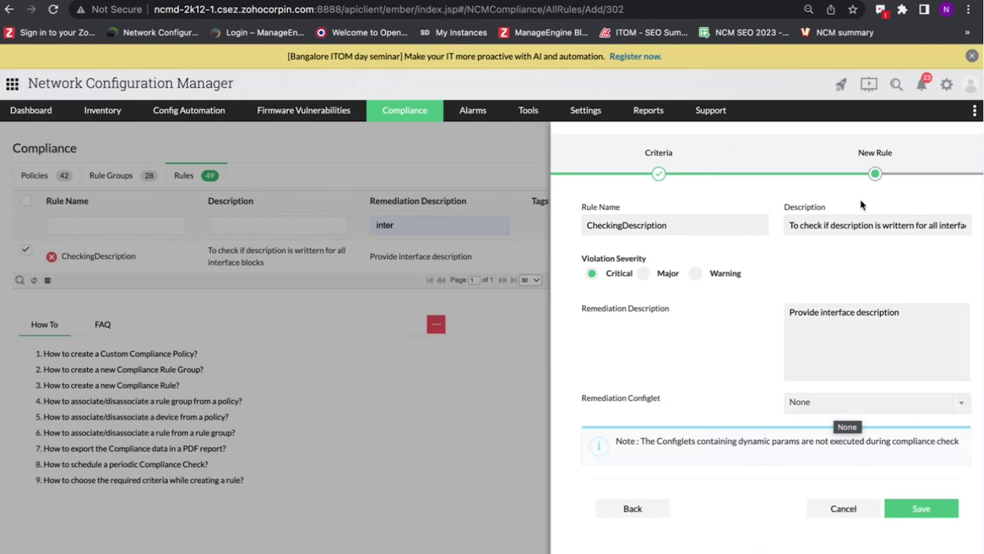
- Close the Edit Compliance Rule panel and clear the remediation description filter
scroll(860, 199, "up", 2)
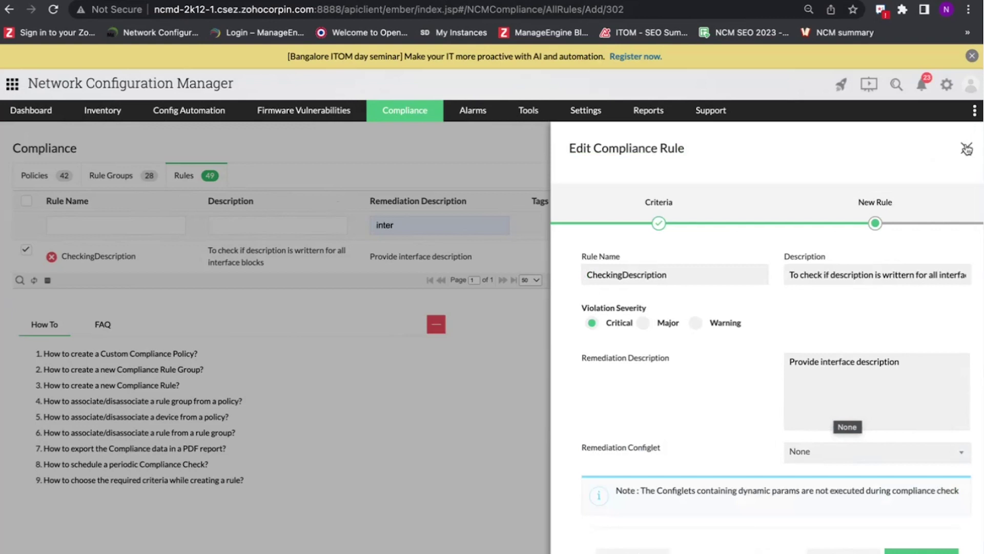
left_click(966, 149)
key("ctrl+a")
key("BackSpace")
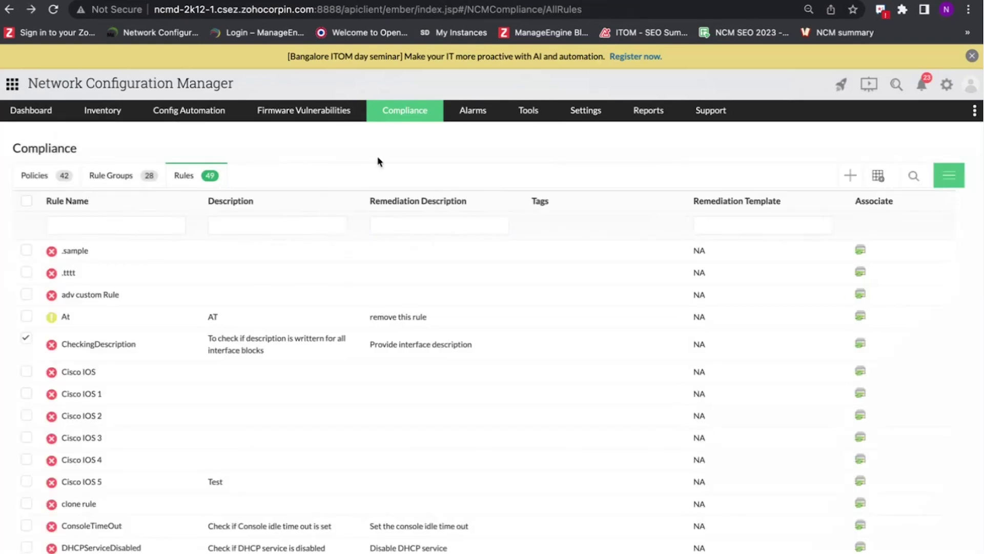
- Select rules Cisco IOS, Cisco IOS 1 and Cisco IOS 2 for Associate To Rule Groups
left_click(27, 371)
left_click(26, 393)
left_click(26, 415)
left_click(950, 179)
left_click(902, 241)
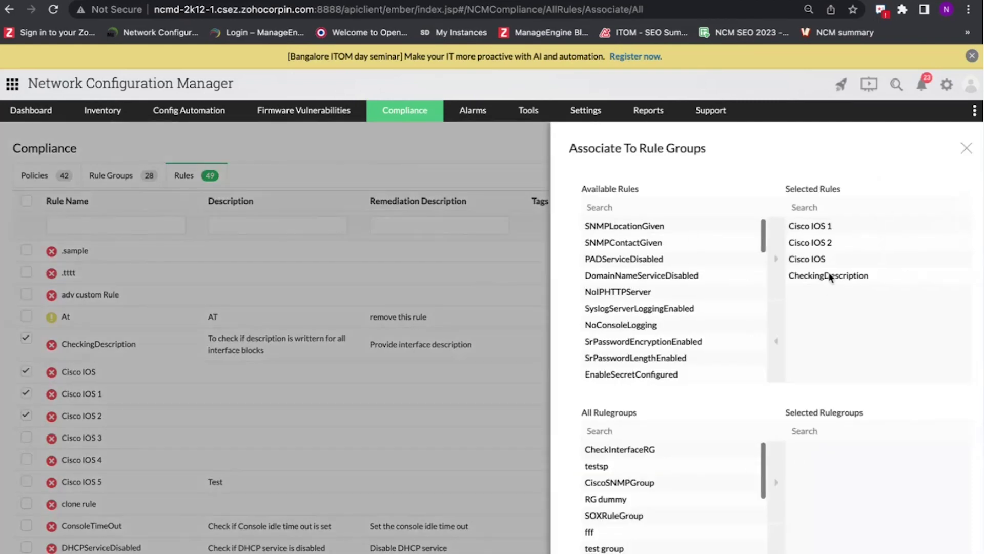
- Stage SyslogServerLoggingEnabled as a selected rule with testsp and CiscoSNMPGroup as rule groups
left_click(694, 312)
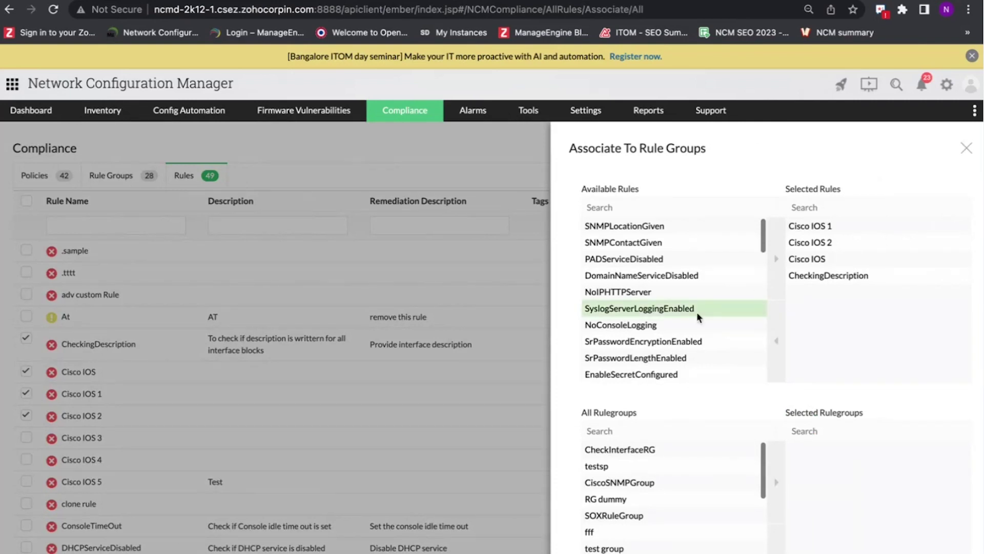
left_click(774, 277)
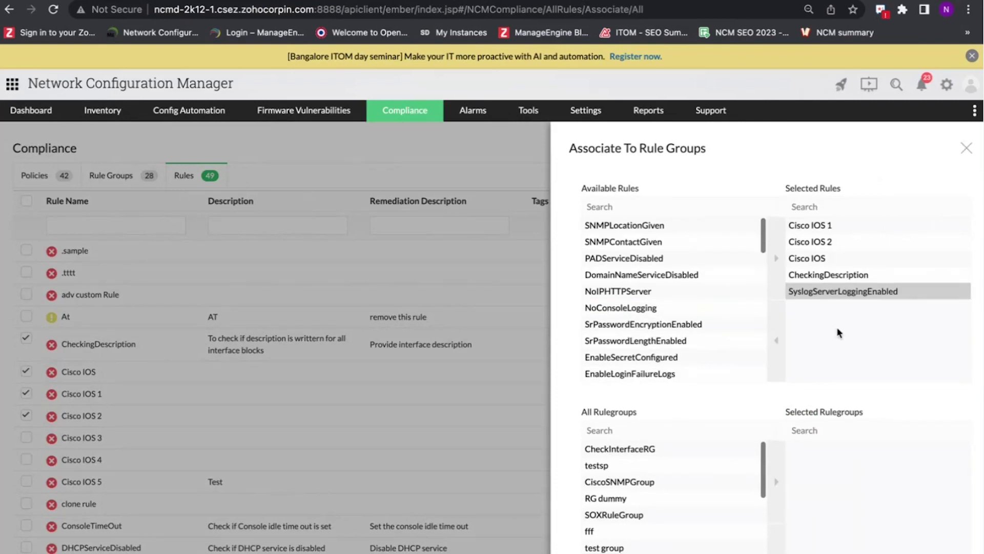
scroll(776, 331, "down", 3)
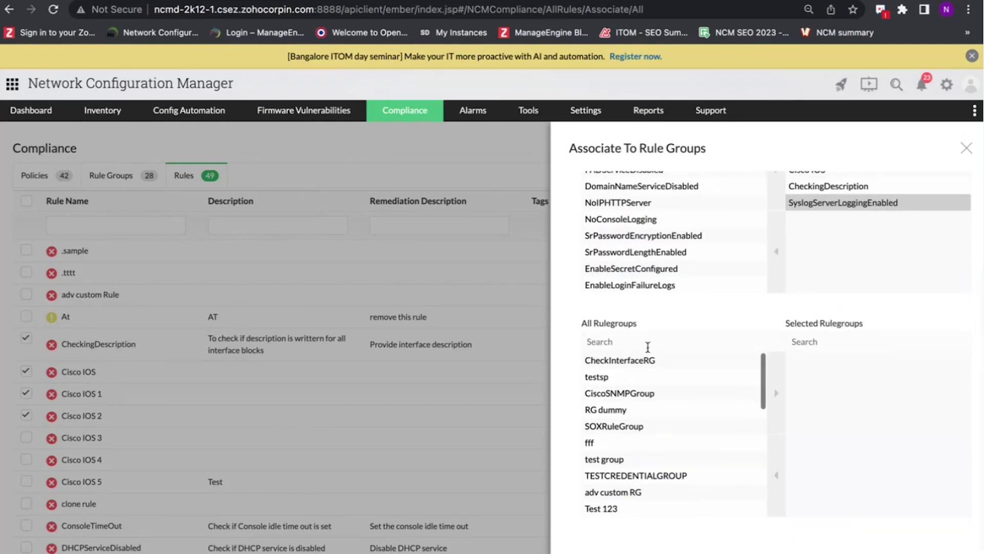
left_click(642, 382)
left_click(777, 379)
left_click(670, 379)
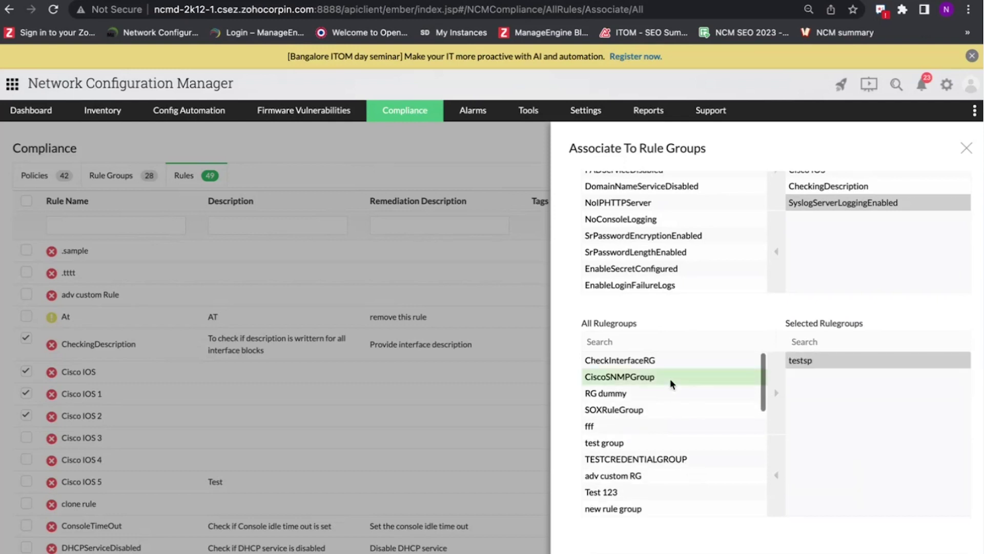
left_click(777, 391)
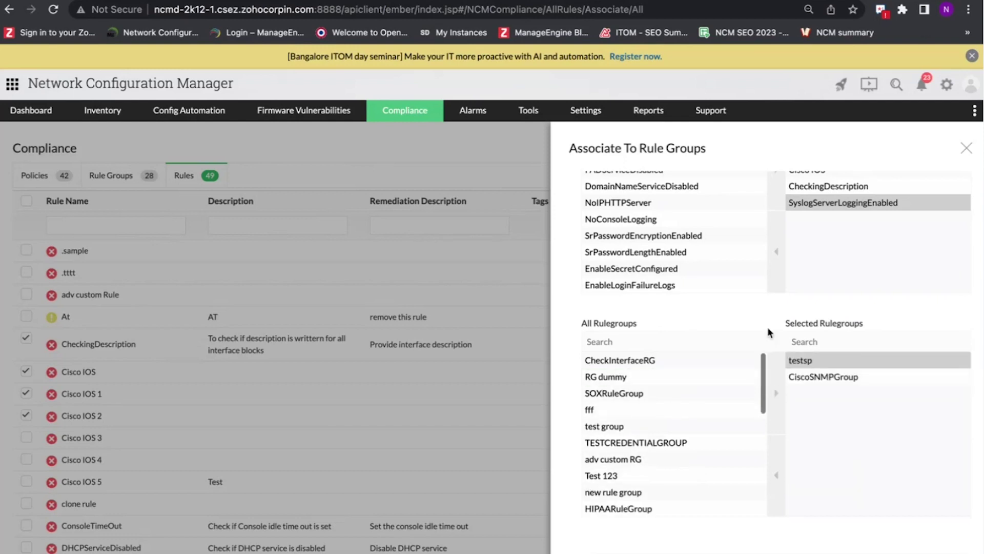
- Review the staged selections and close the association panel, back at the Rules list
scroll(841, 469, "down", 2)
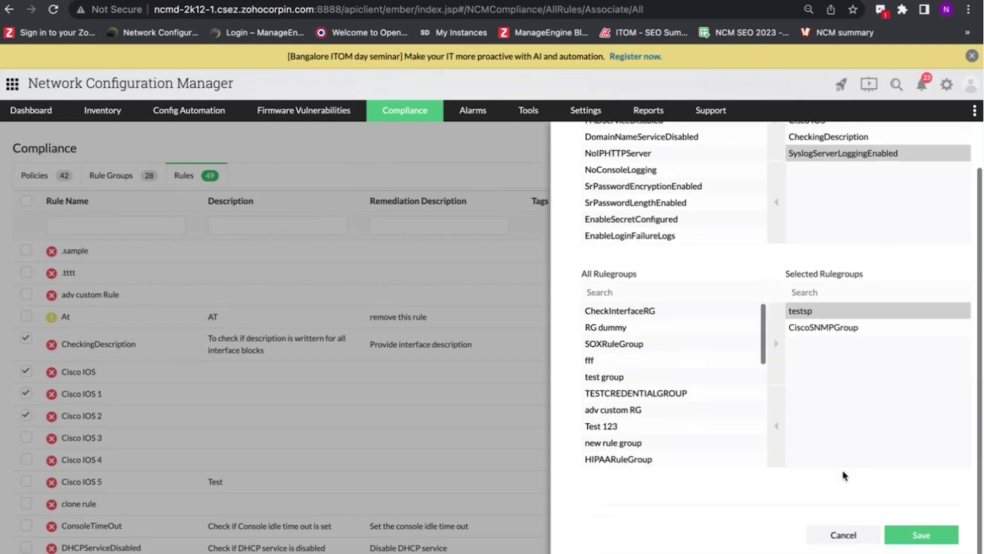
scroll(861, 318, "up", 3)
scroll(878, 184, "up", 1)
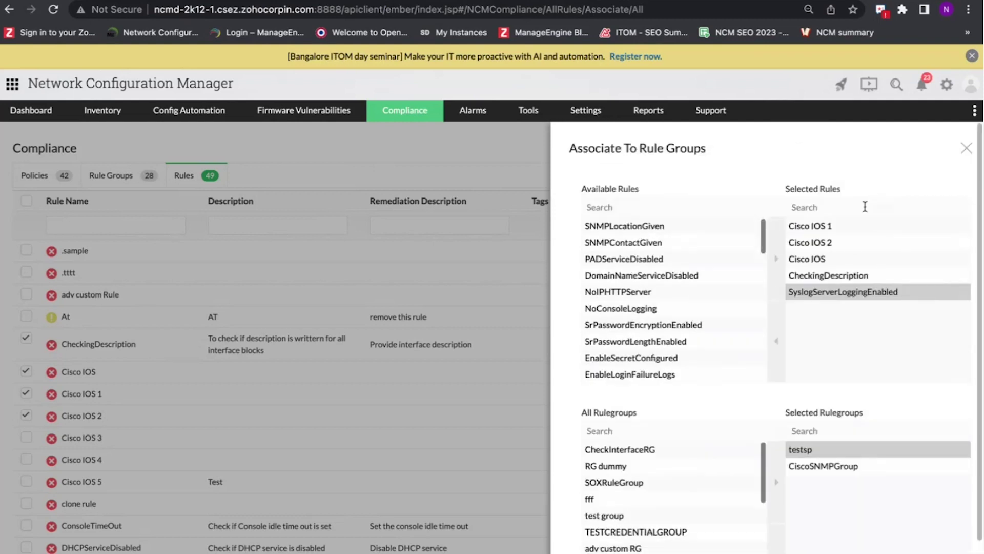
scroll(861, 341, "down", 2)
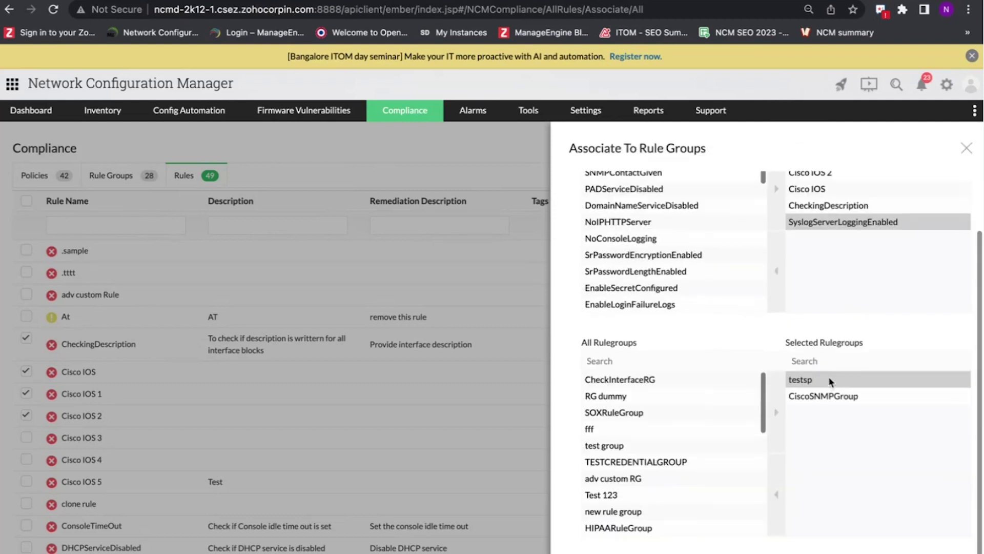
scroll(845, 325, "down", 1)
scroll(846, 325, "up", 2)
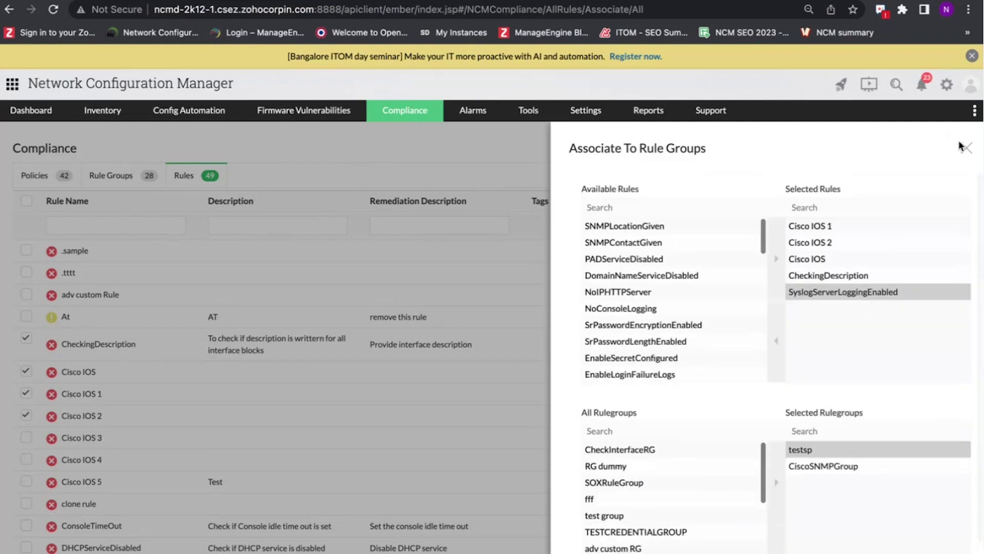
left_click(962, 144)
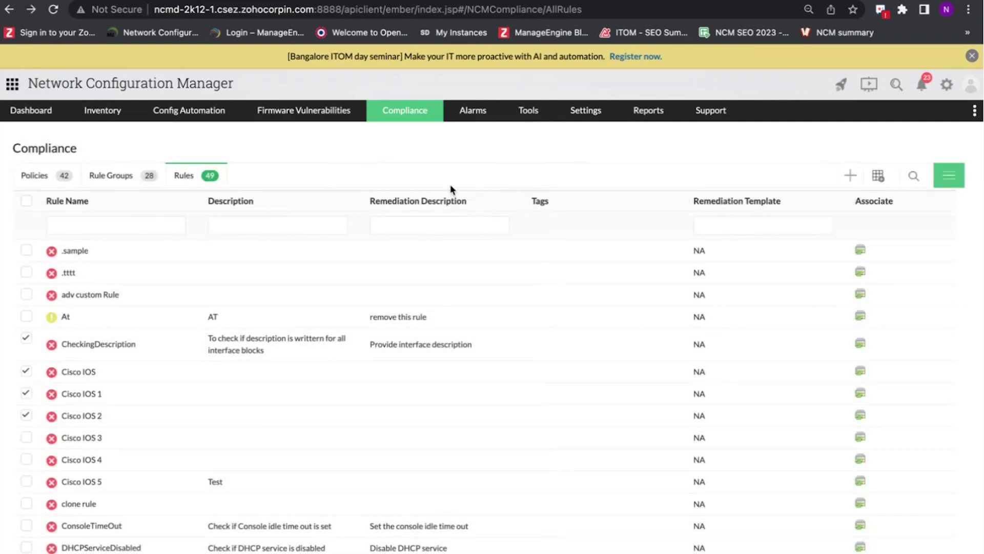
- On the Rule Groups list, pick CiscoLoggingGroup, CiscoSecurityGroup and CiscoServicesGroup for Associate To Policies
left_click(132, 177)
left_click(25, 269)
left_click(25, 302)
left_click(26, 336)
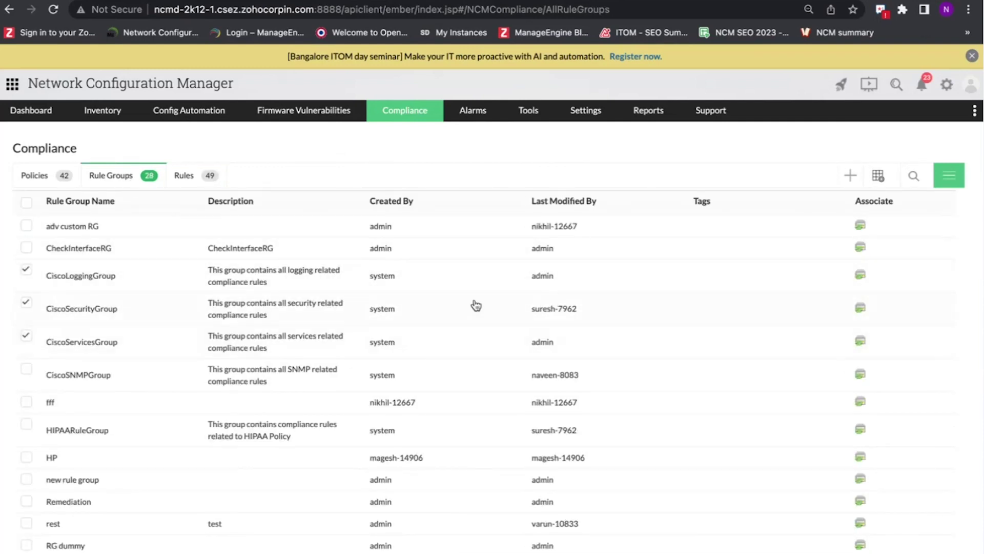
left_click(946, 176)
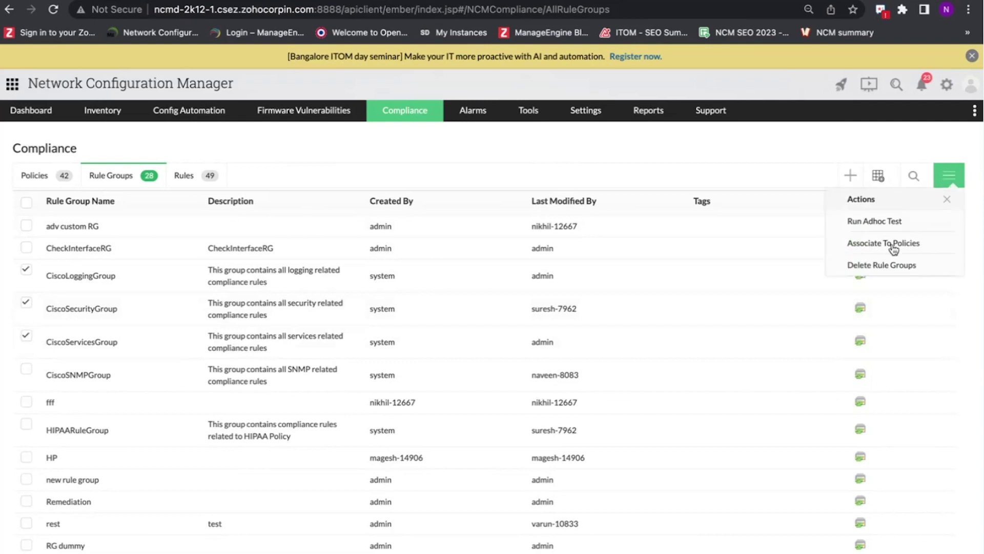
left_click(892, 244)
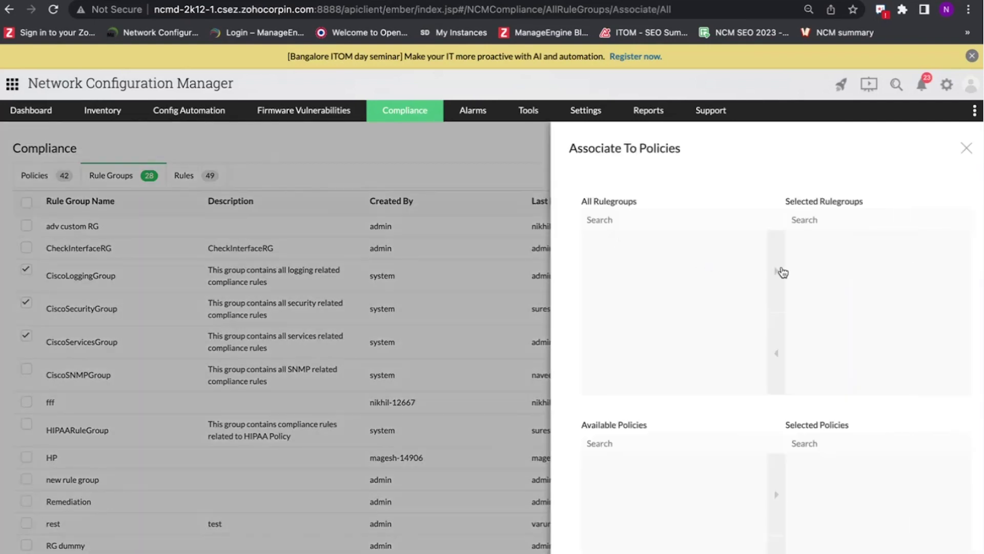
scroll(776, 272, "down", 2)
scroll(772, 274, "up", 2)
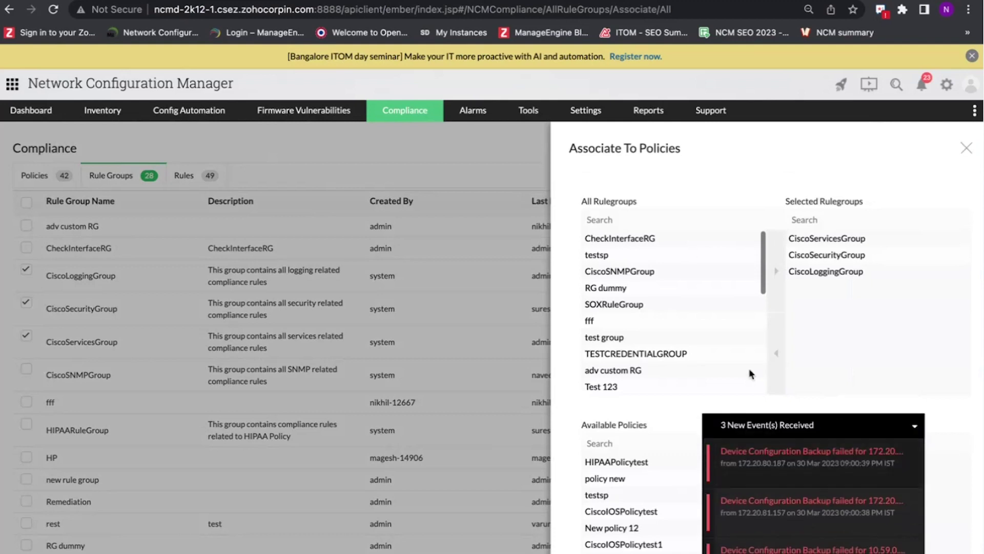
- Move HIPAAPolicytest, CiscoIOSPolicytest and New policy 12 into Selected Policies
left_click(916, 429)
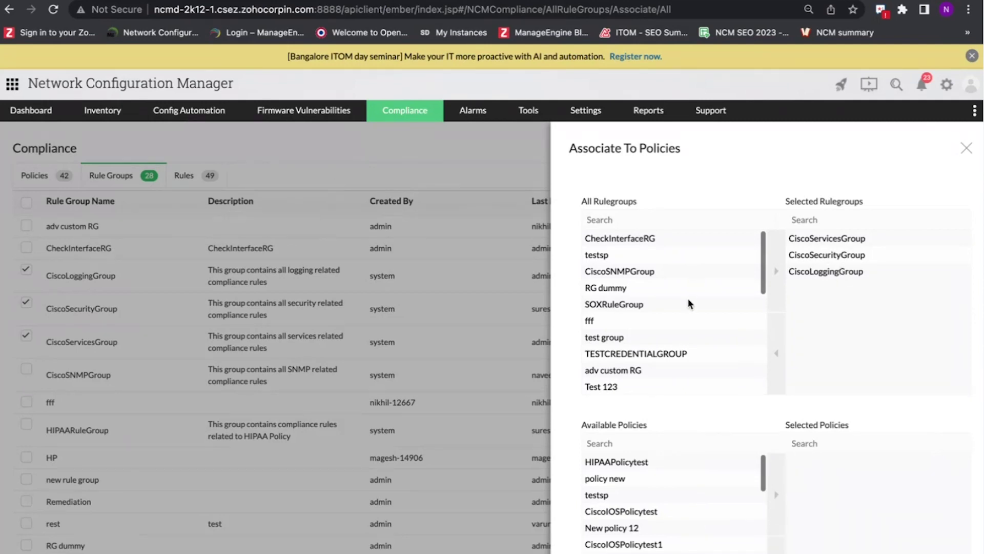
scroll(685, 359, "down", 10)
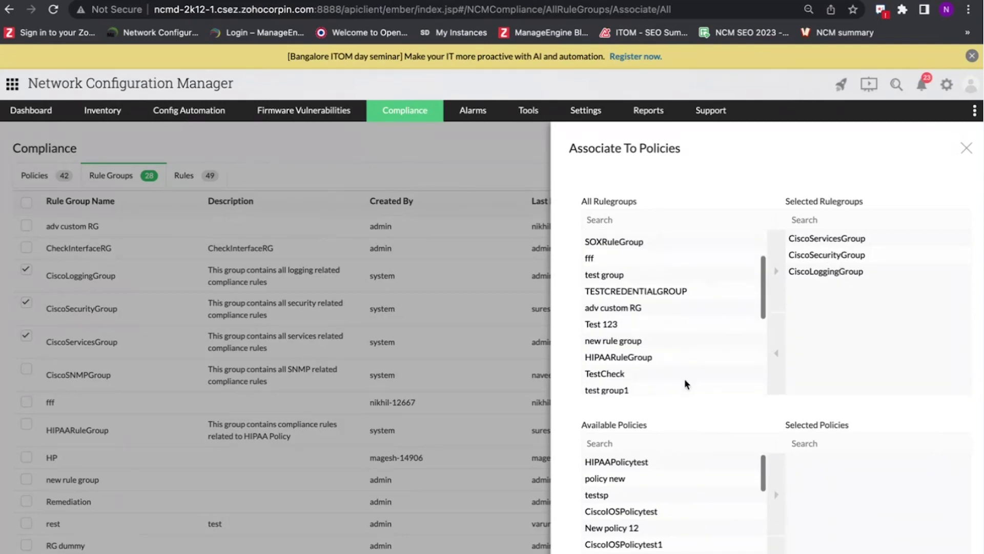
scroll(679, 416, "down", 2)
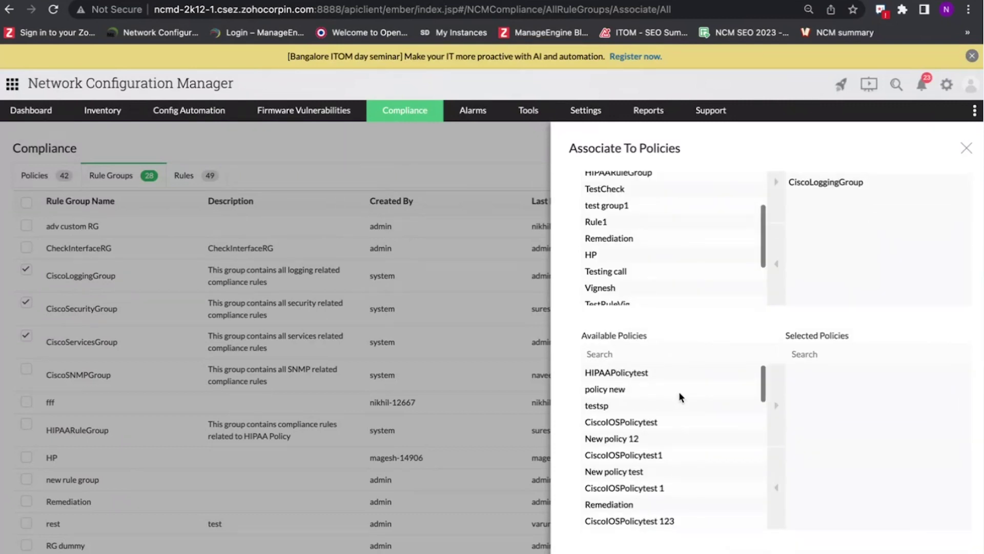
left_click(685, 376)
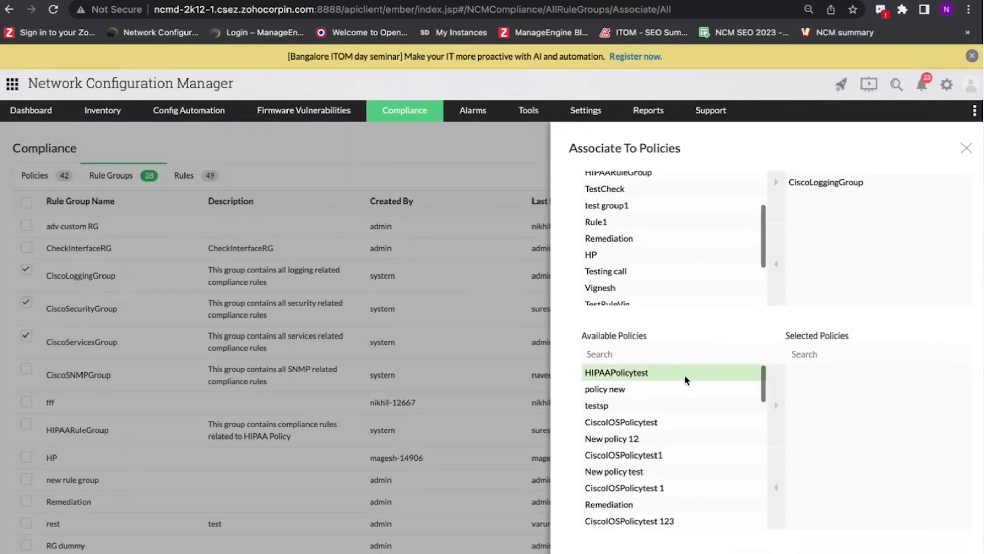
left_click(776, 405)
left_click(716, 409)
left_click(774, 405)
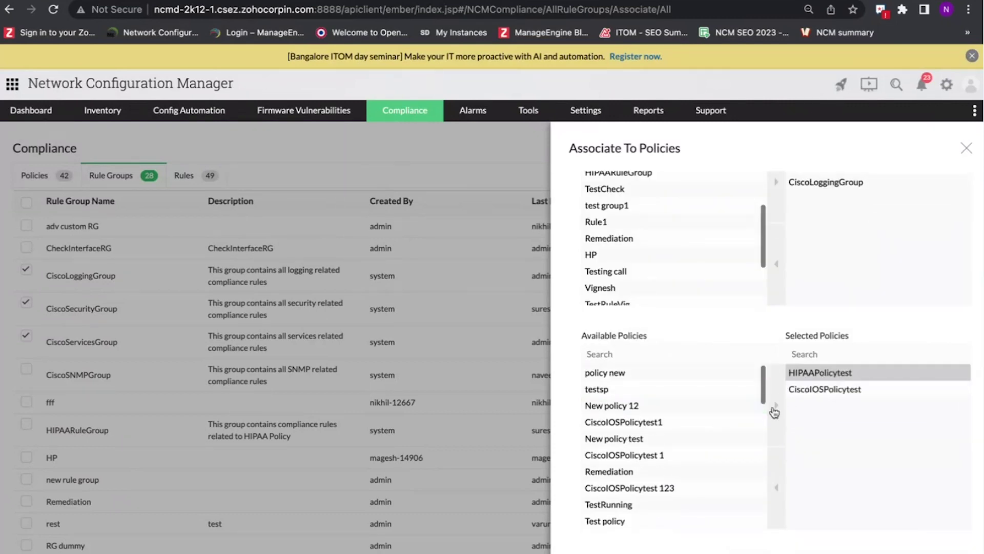
left_click(678, 408)
left_click(777, 405)
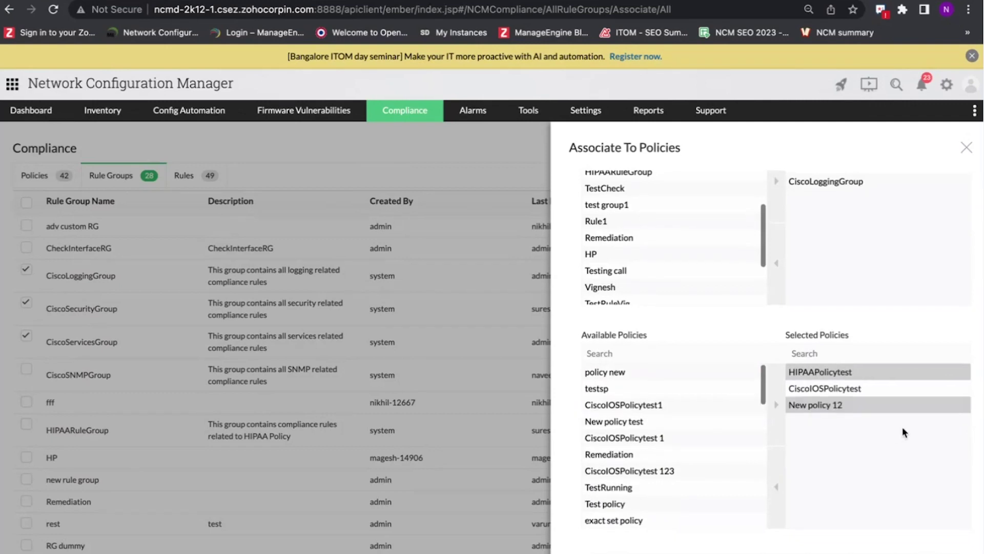
- Close the Associate To Policies panel, leaving the 28 rule groups listed
scroll(902, 426, "down", 2)
scroll(877, 368, "up", 3)
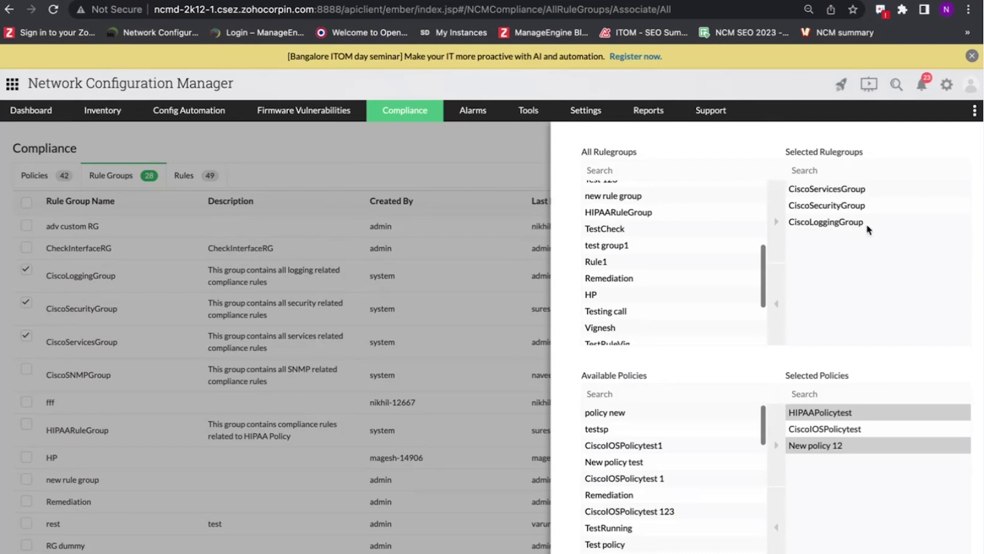
scroll(870, 226, "down", 3)
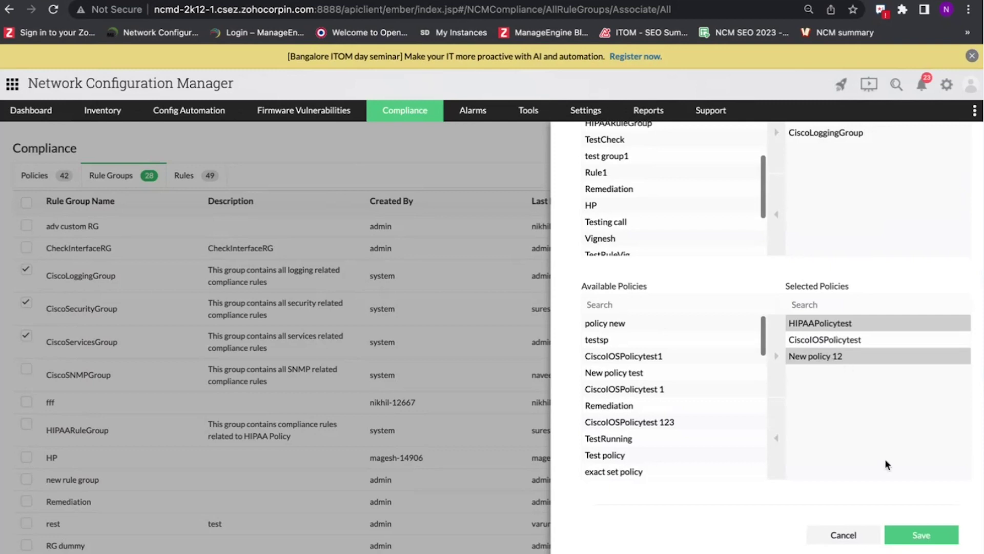
scroll(676, 187, "up", 5)
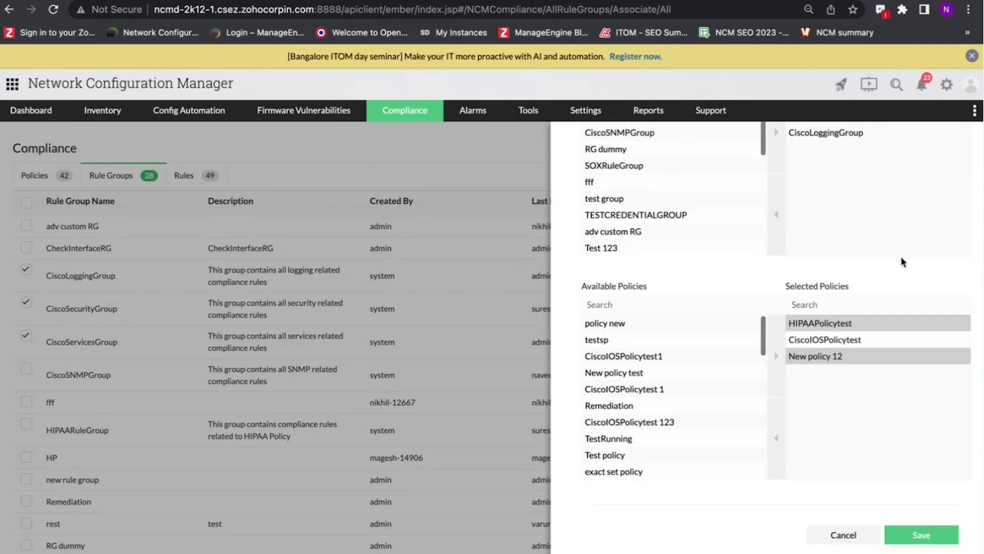
scroll(903, 262, "up", 5)
left_click(965, 150)
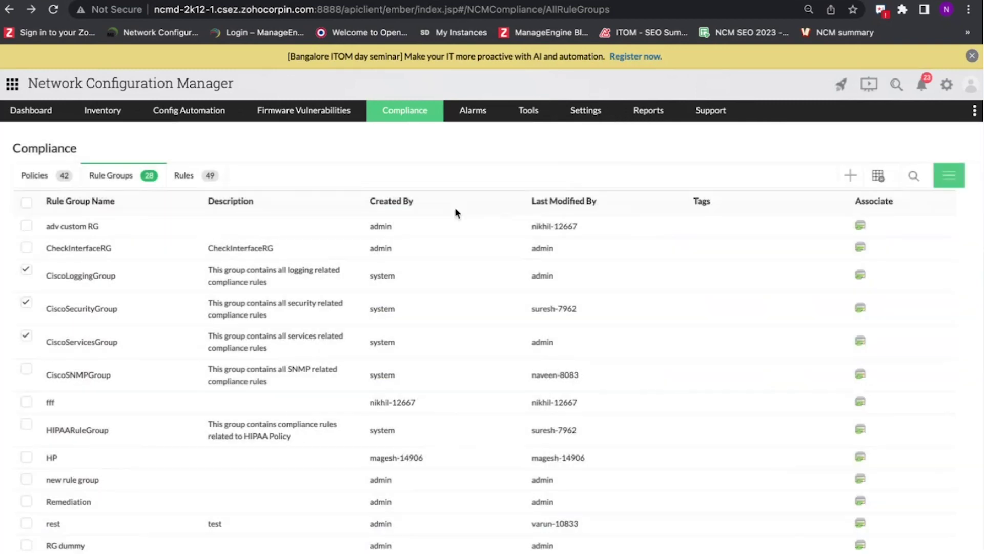
- Begin a new compliance policy from the Policies list
left_click(36, 178)
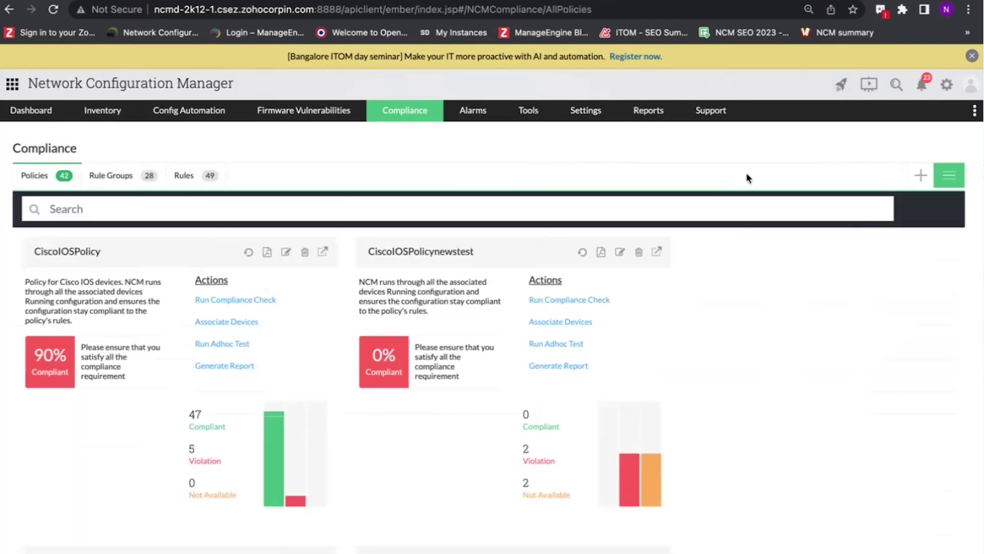
left_click(921, 176)
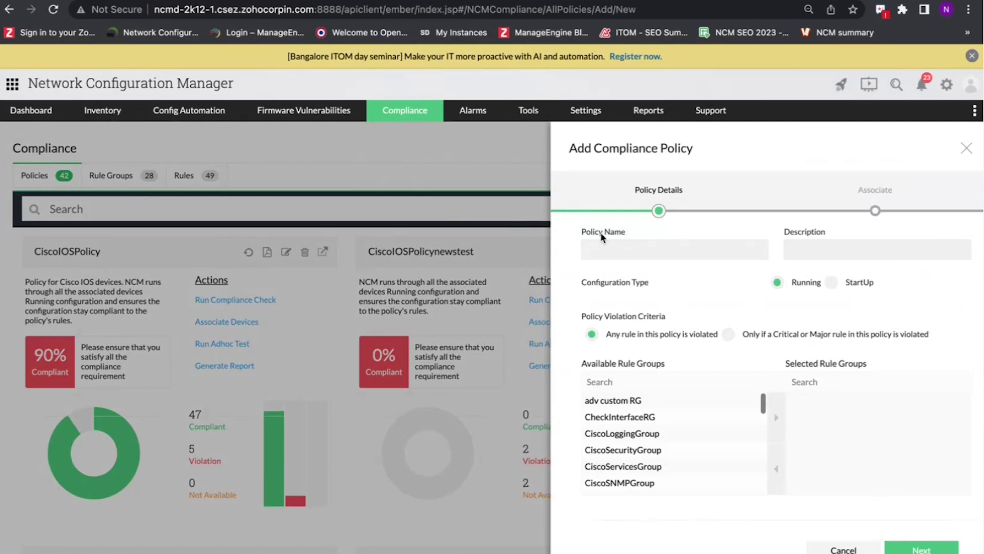
left_click(848, 246)
scroll(692, 314, "down", 2)
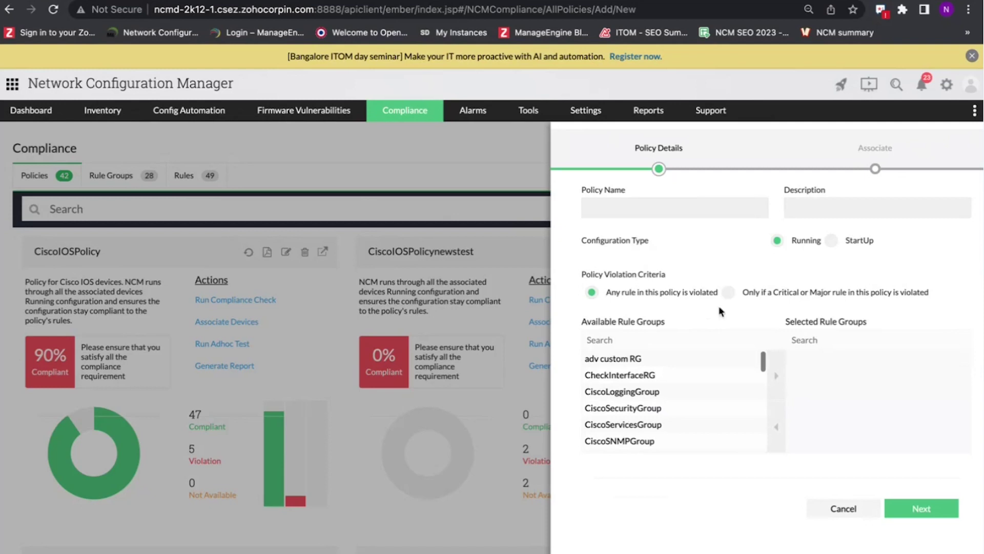
- Add rule groups CheckInterfaceRG and CiscoSecurityGroup, name the policy 'abc', and continue to devices
left_click(685, 372)
left_click(775, 380)
left_click(717, 391)
left_click(775, 380)
left_click(670, 204)
type("abc")
left_click(922, 509)
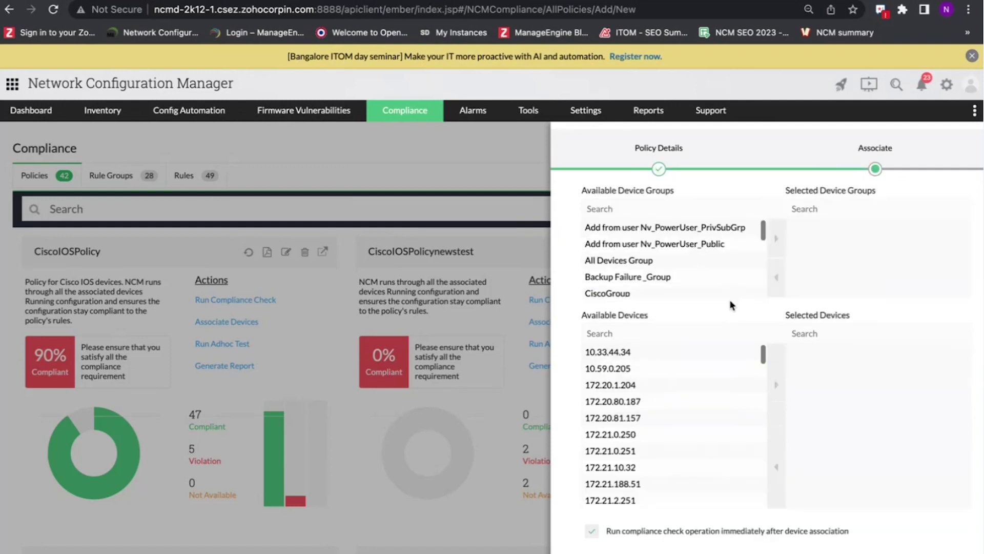
- Add All Devices Group to the new policy's device groups
scroll(730, 299, "up", 2)
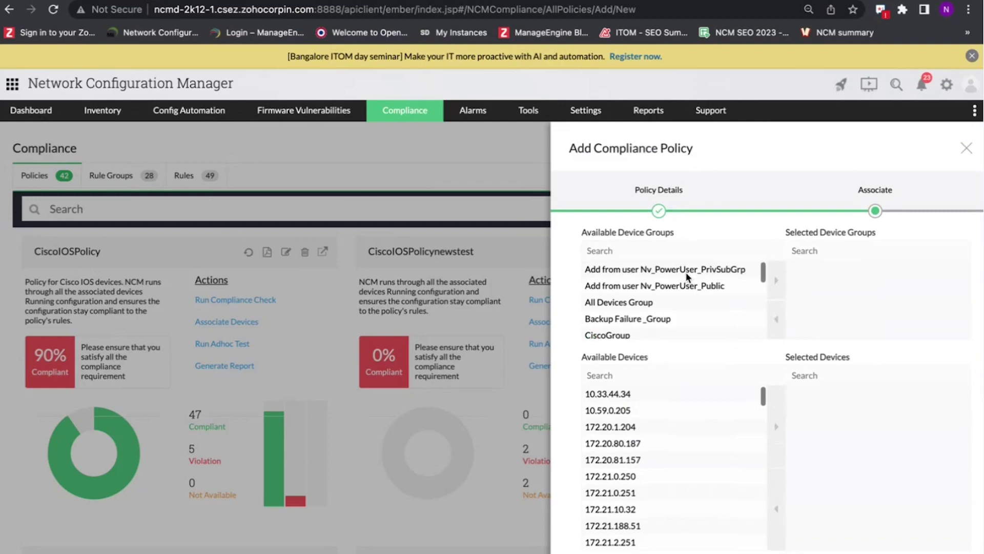
scroll(693, 361, "down", 2)
scroll(693, 354, "up", 2)
left_click(684, 302)
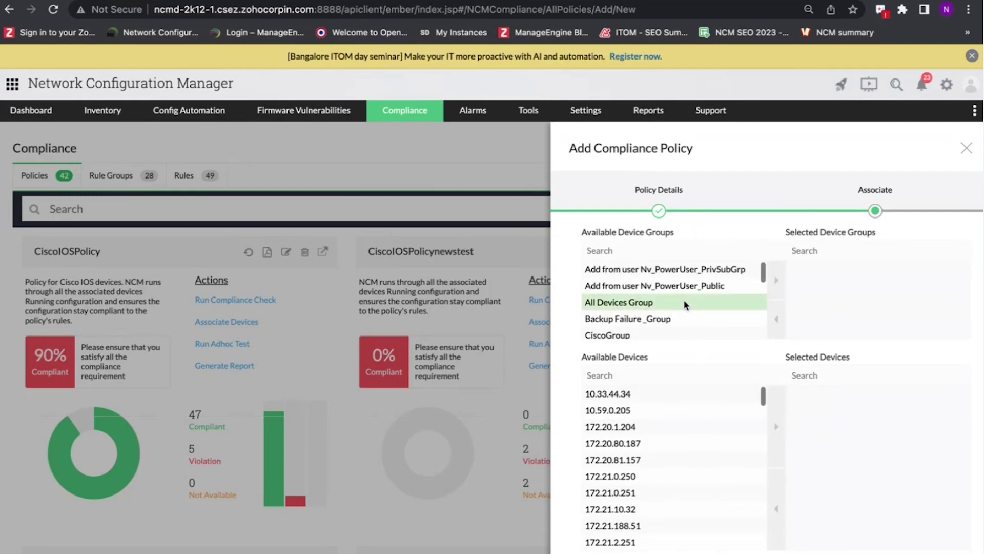
left_click(776, 281)
- Add devices 172.21.10.32, 172.21.2.251 and 172.21.0.251 to the policy
scroll(677, 415, "down", 1)
left_click(652, 465)
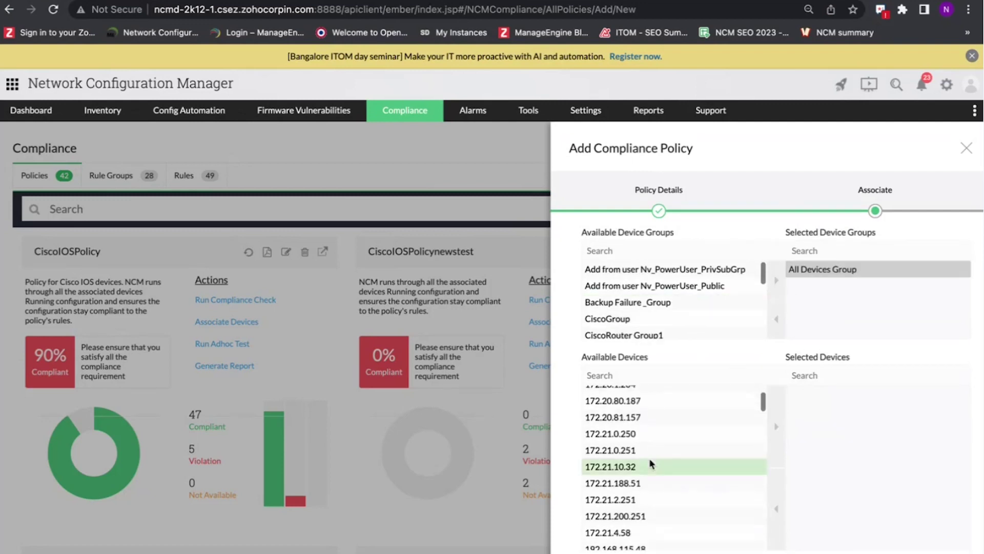
left_click(777, 426)
left_click(729, 482)
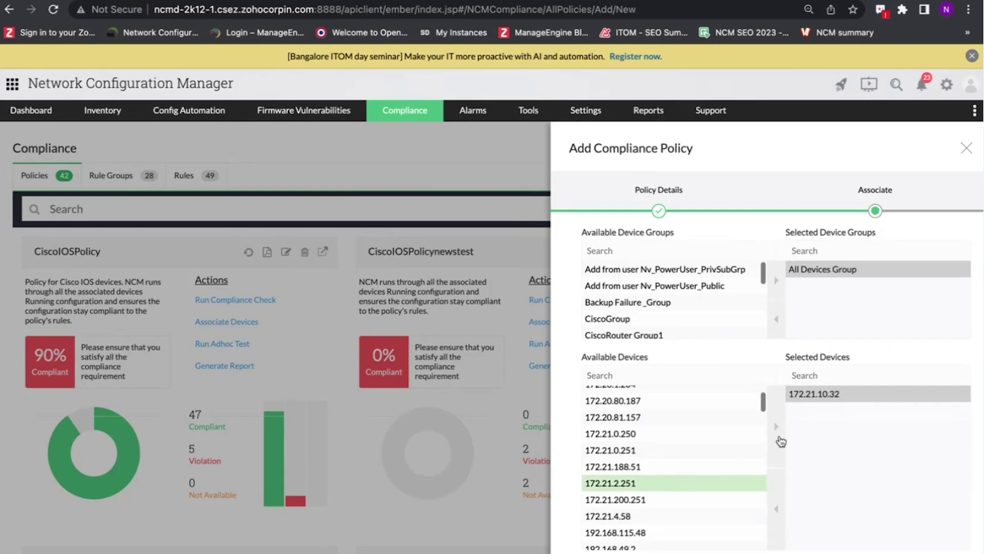
left_click(777, 426)
left_click(728, 449)
left_click(777, 426)
- Discard the unsaved policy, returning to the list of 42 compliance policies
scroll(866, 438, "down", 3)
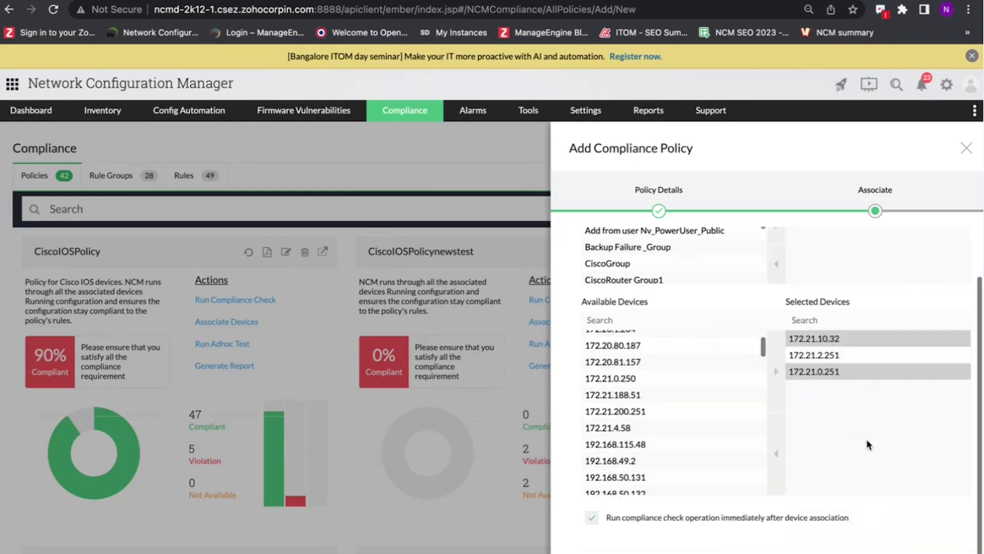
scroll(840, 436, "up", 1)
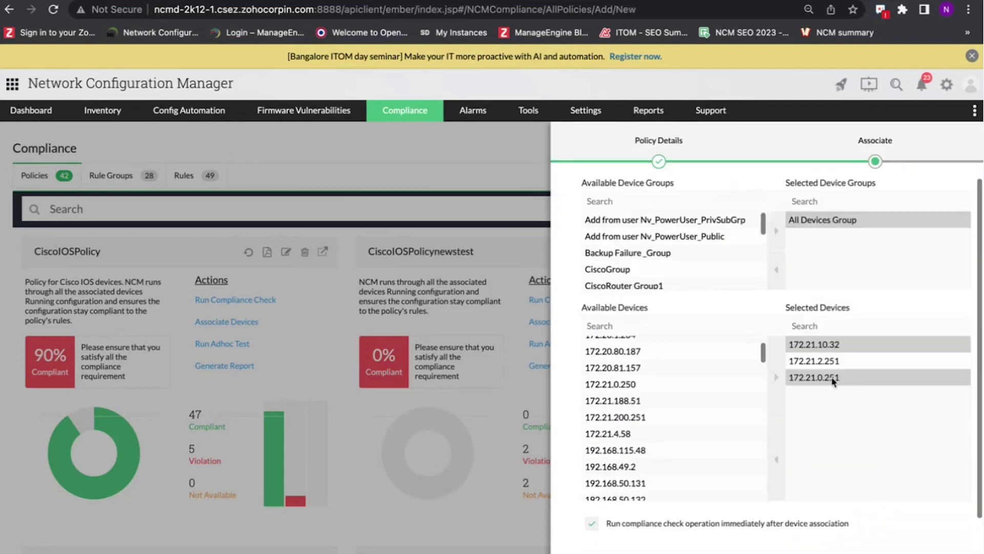
scroll(833, 354, "up", 2)
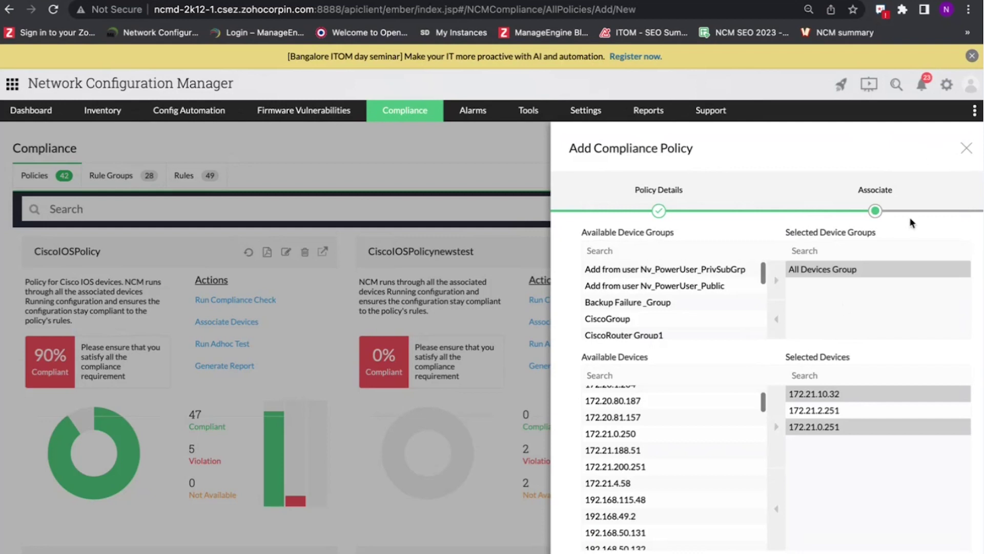
left_click(967, 150)
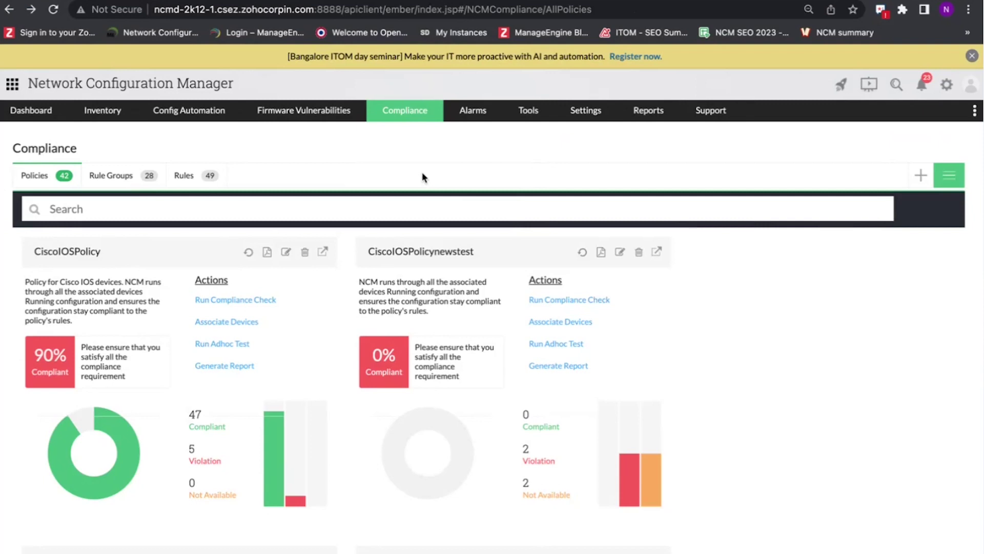
- Switch to the slide deck and advance to the Compliance reports slide
key("ctrl+Left")
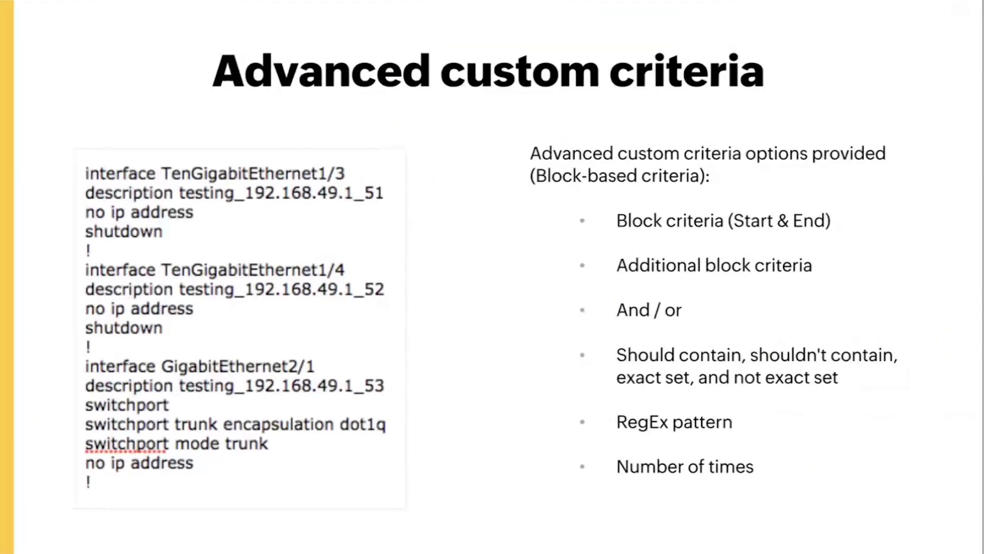
key("Right")
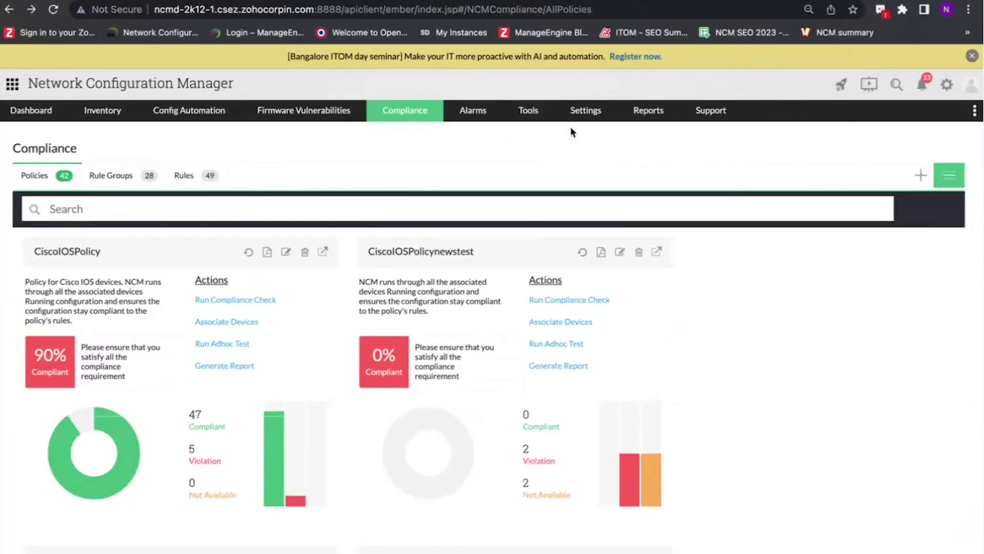
- Open Reports > Compliance Report and expand violation device 27.1.1.15 to its per-policy results
mouse_move(657, 113)
left_click(664, 202)
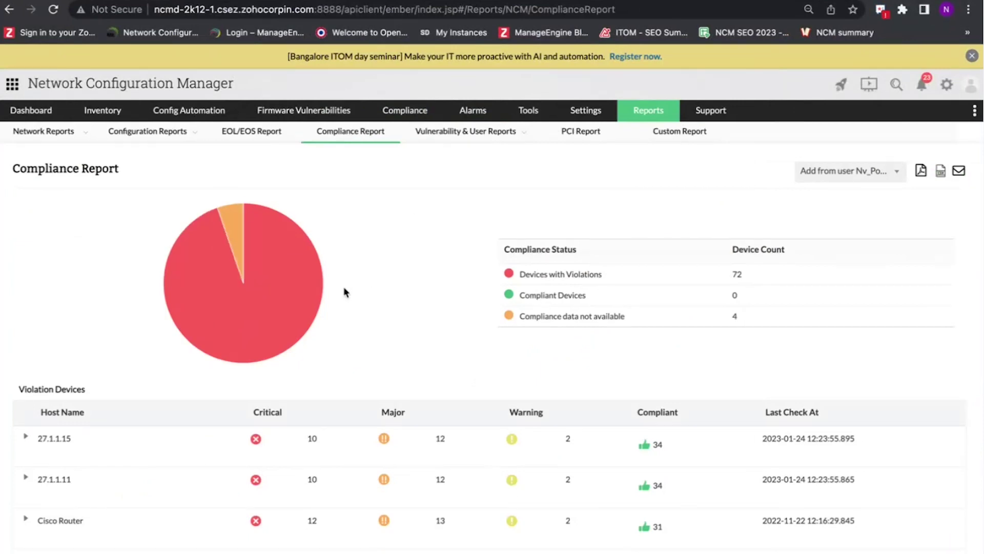
mouse_move(292, 293)
scroll(395, 233, "down", 3)
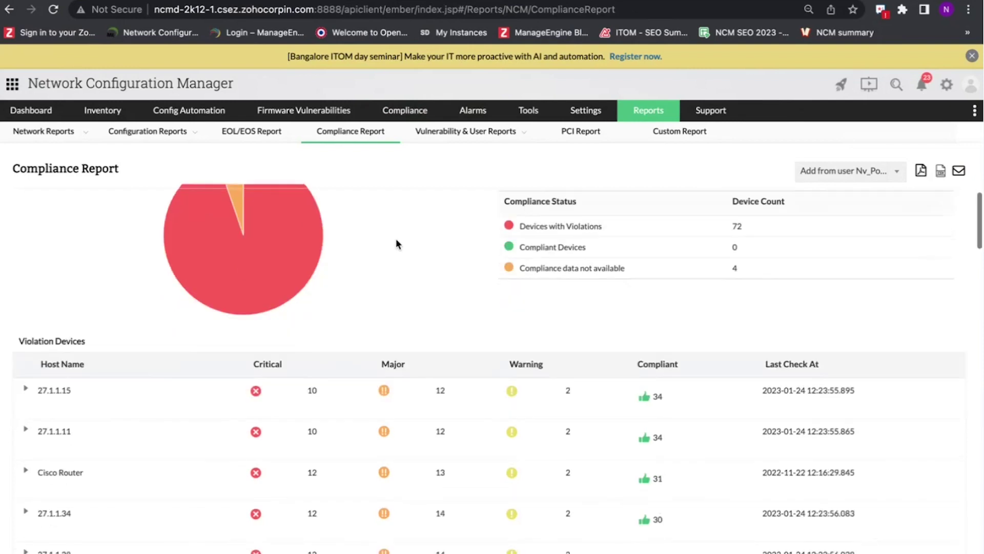
scroll(149, 311, "down", 2)
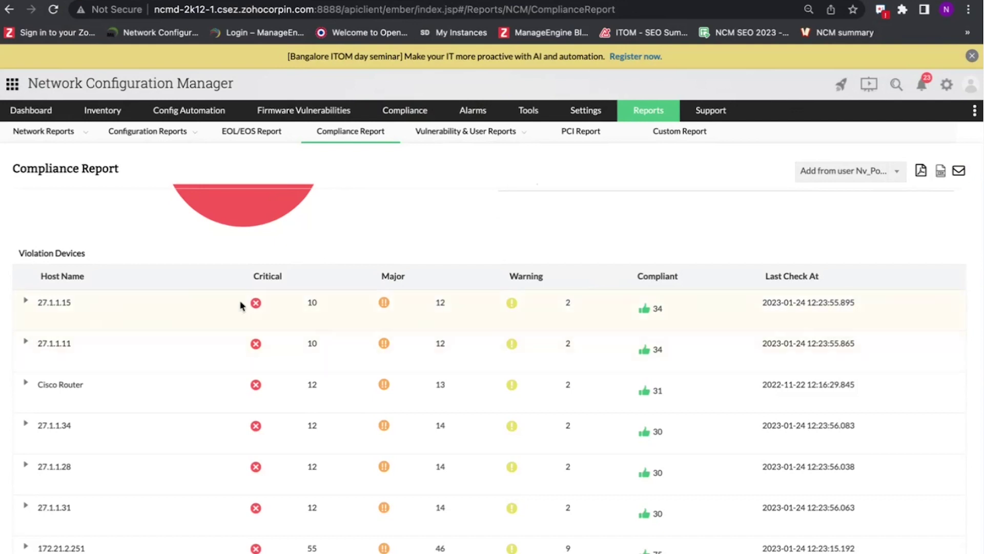
left_click(26, 301)
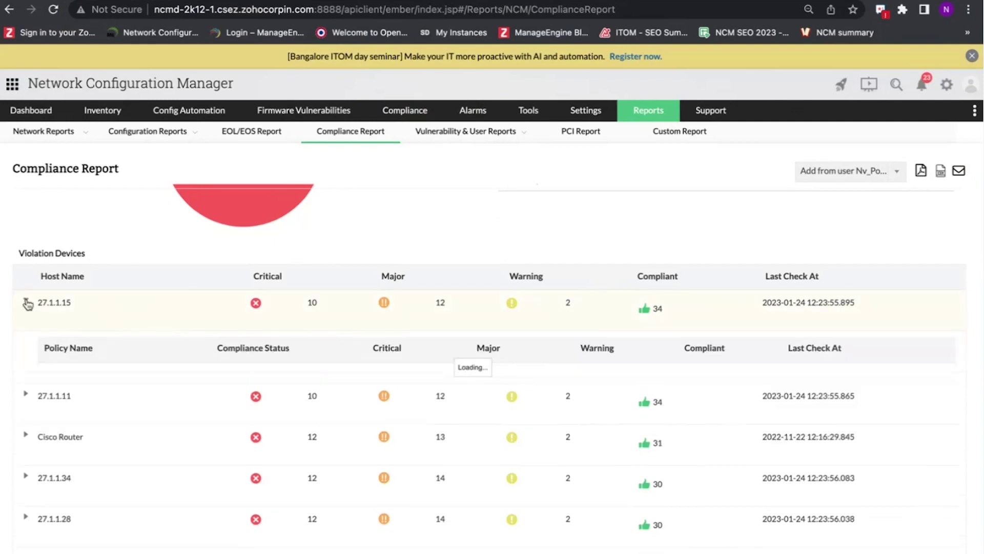
scroll(110, 319, "down", 2)
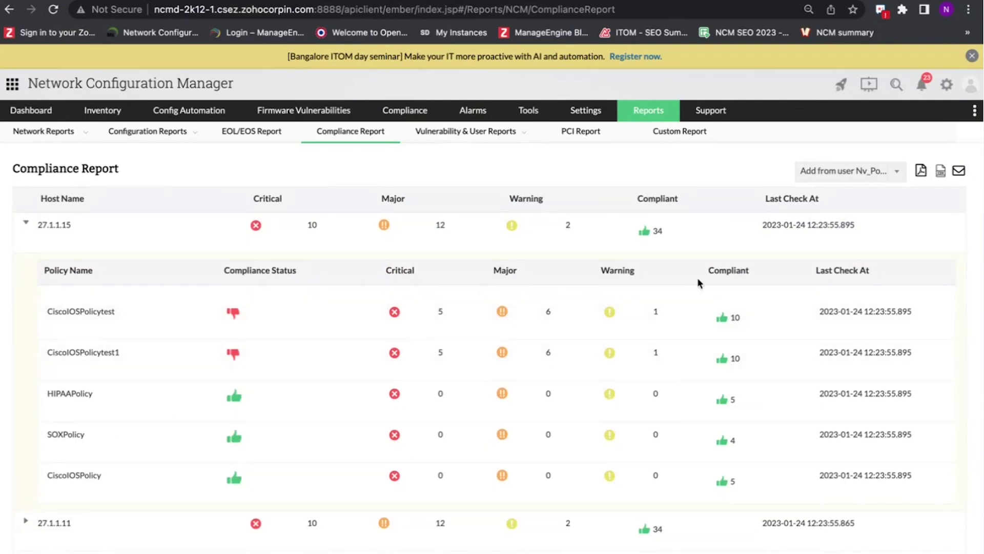
scroll(893, 294, "up", 5)
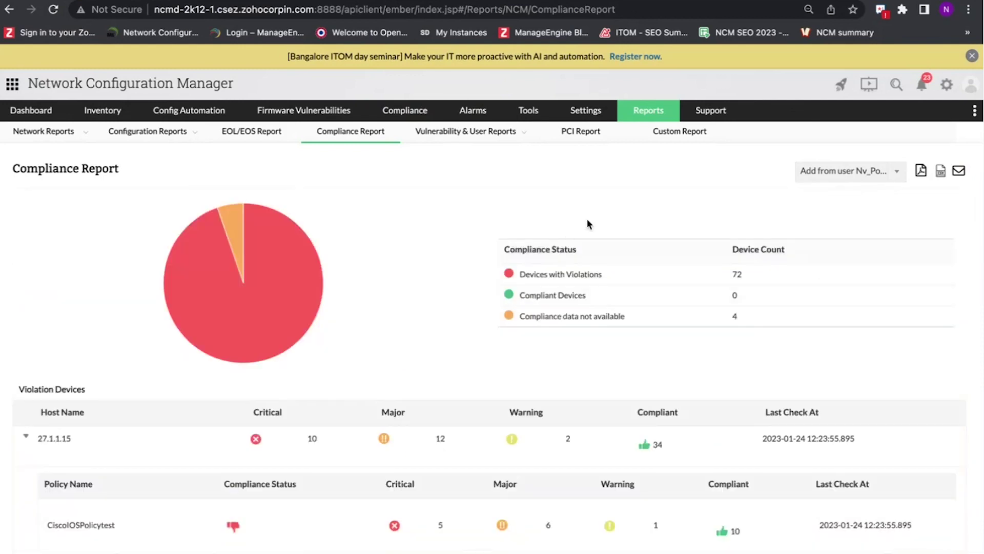
left_click(858, 173)
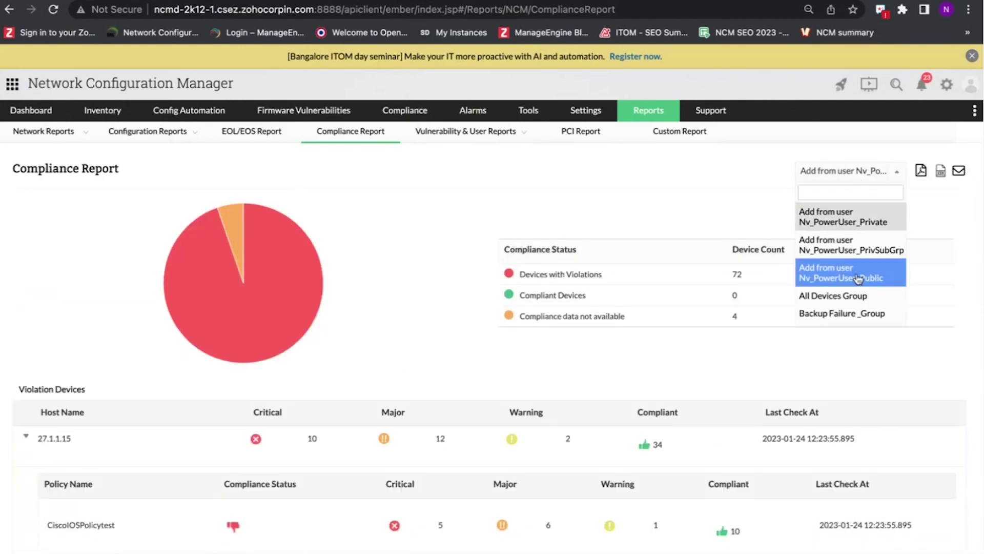
scroll(842, 267, "down", 1)
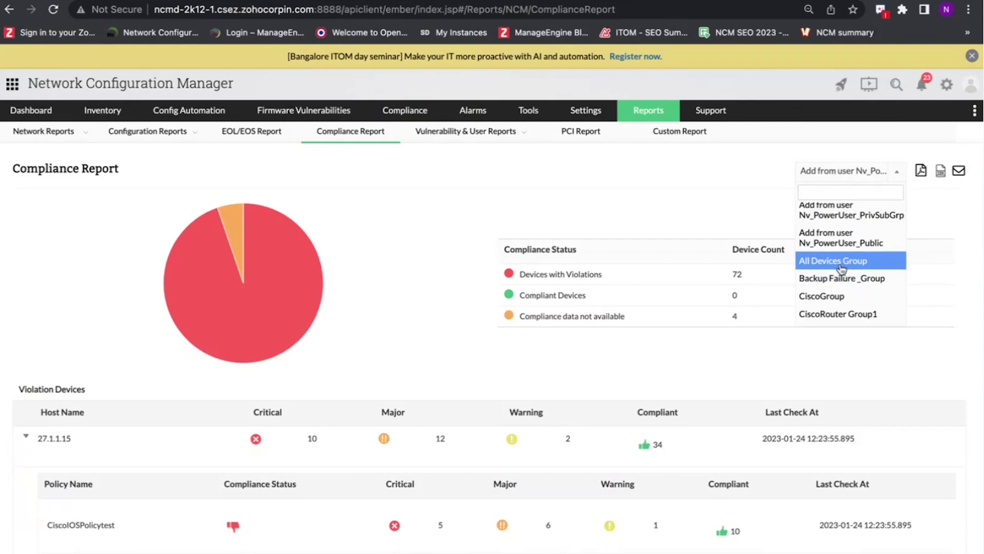
left_click(635, 212)
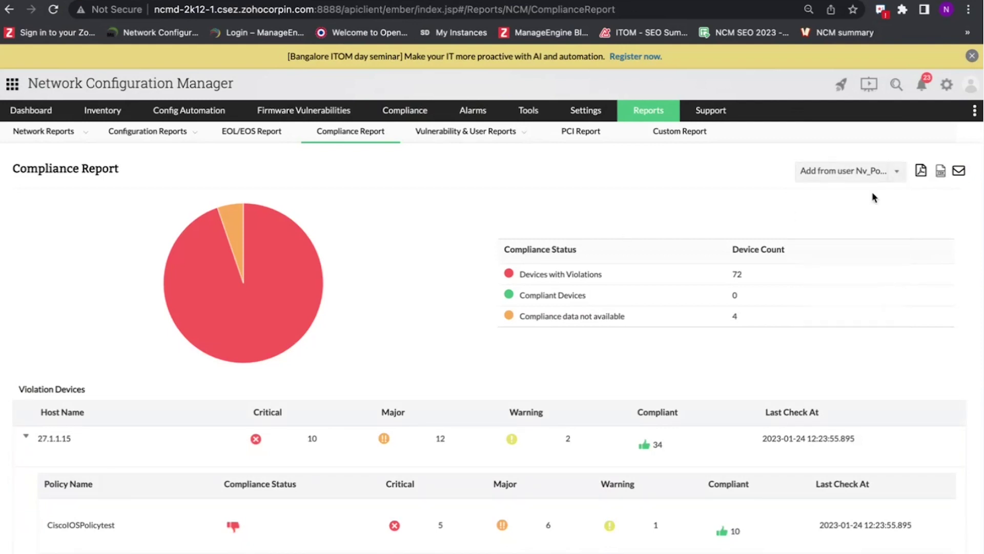
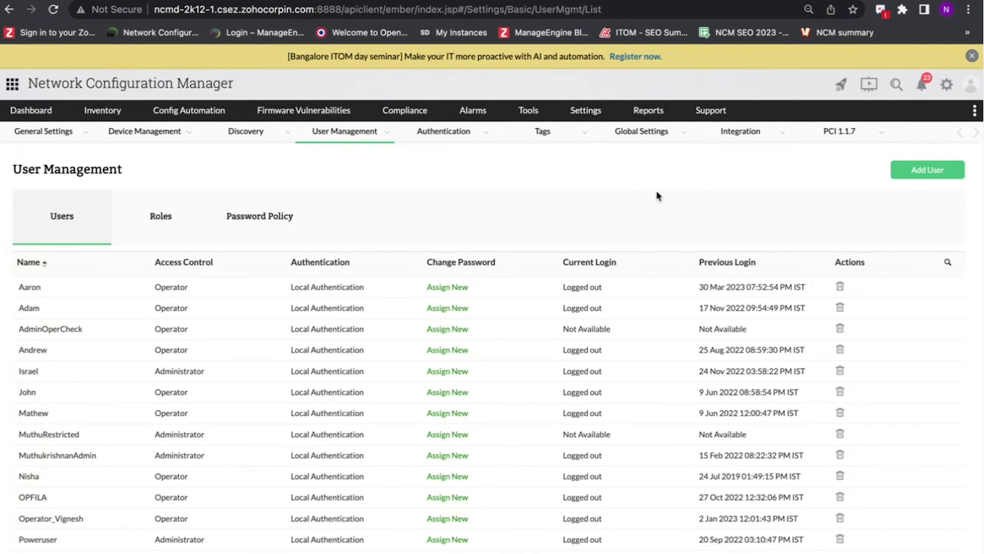
- Start a new user with the Operator role and check the authentication types, keeping Local Authentication
left_click(921, 178)
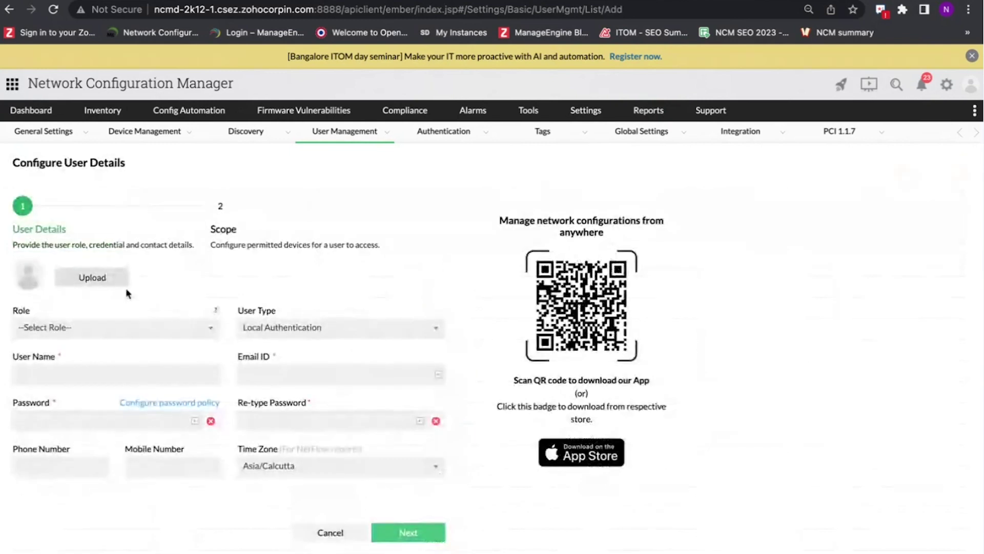
left_click(89, 328)
left_click(56, 457)
left_click(303, 334)
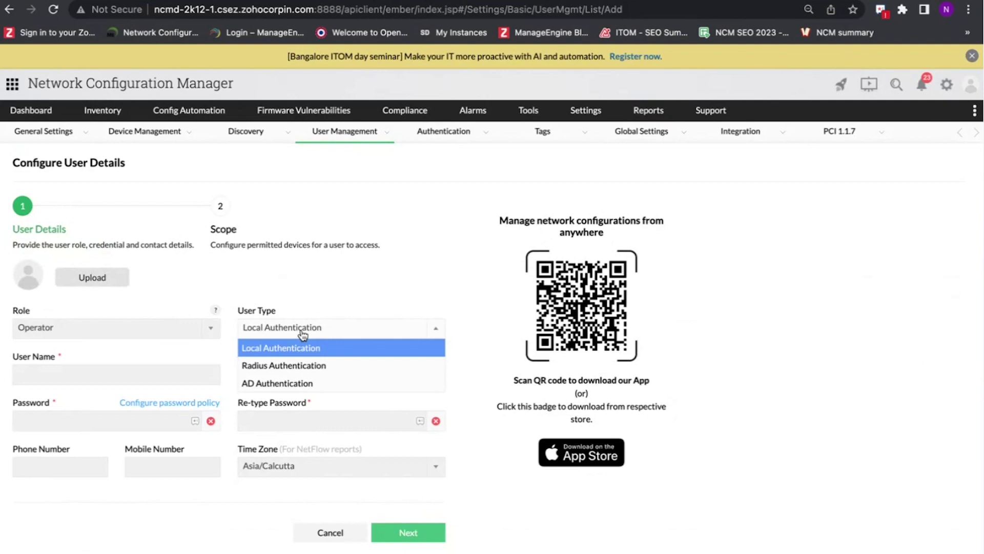
- Enter the new user's name, e-mail address and password, then continue to the Scope step
left_click(89, 375)
type("Aaron")
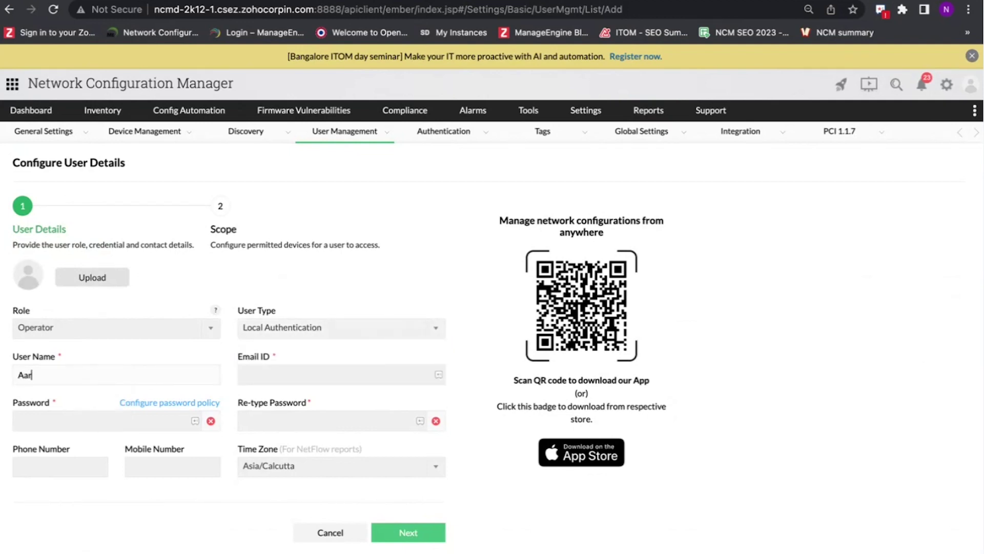
left_click(255, 373)
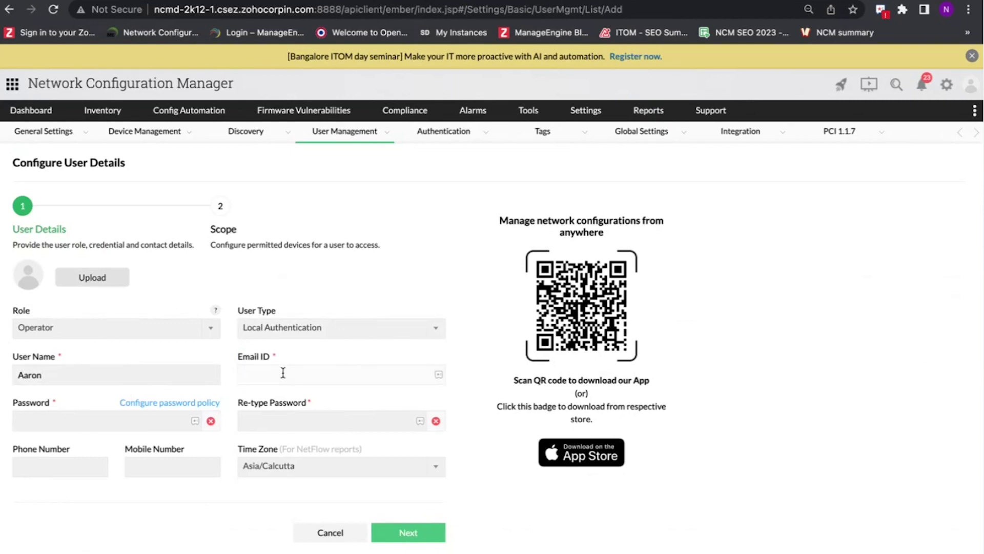
left_click(15, 421)
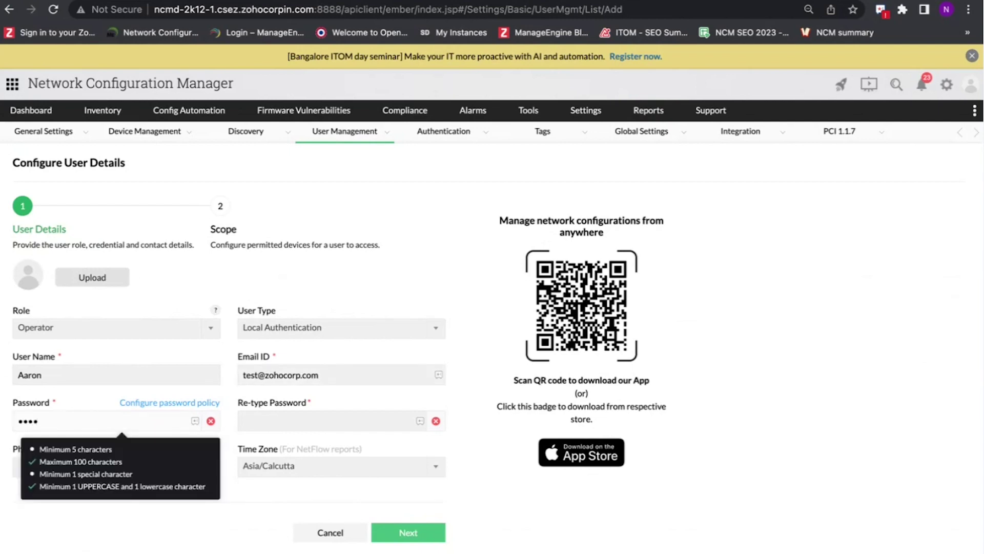
key("Tab")
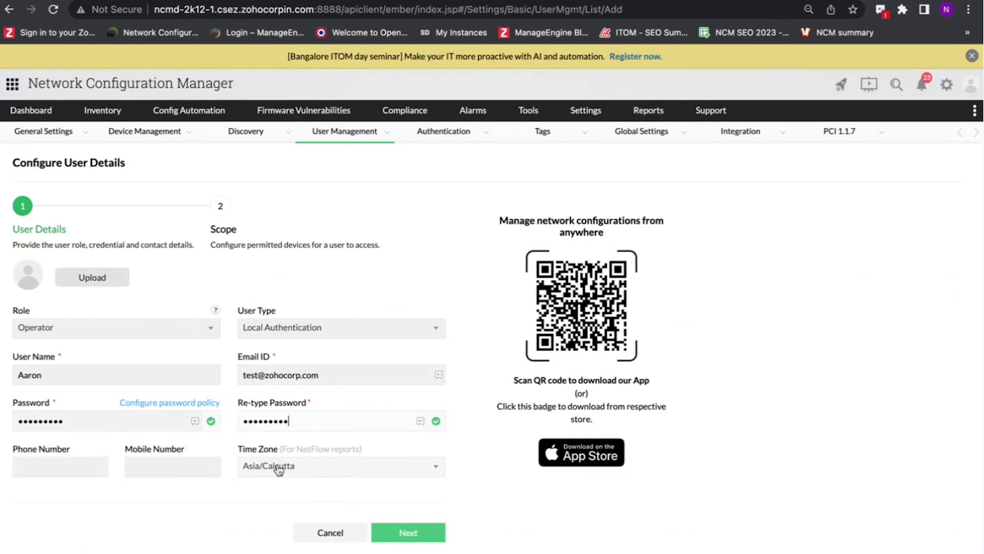
left_click(395, 533)
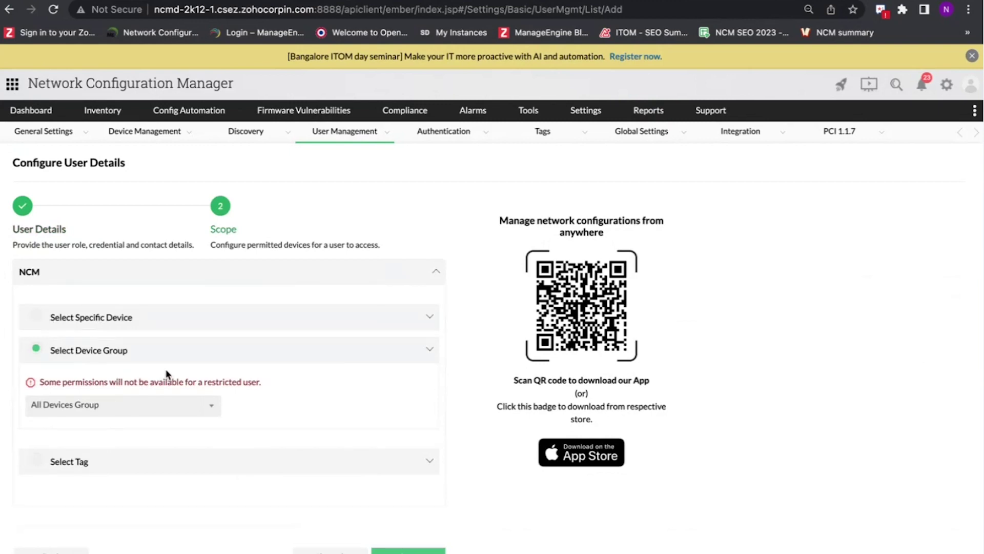
- Restrict the new user's device scope to CiscoRouter Group1 and go back to the users list
left_click(149, 411)
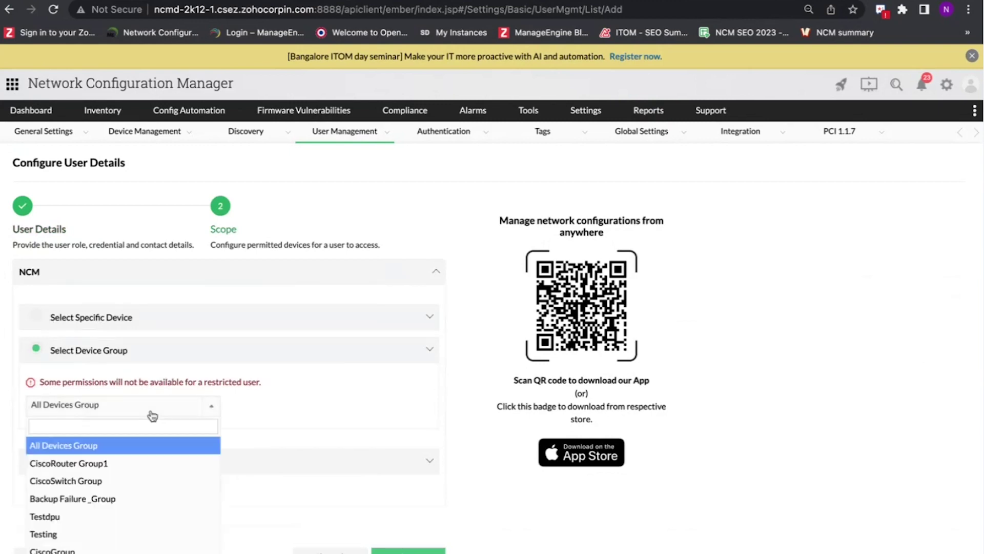
left_click(107, 463)
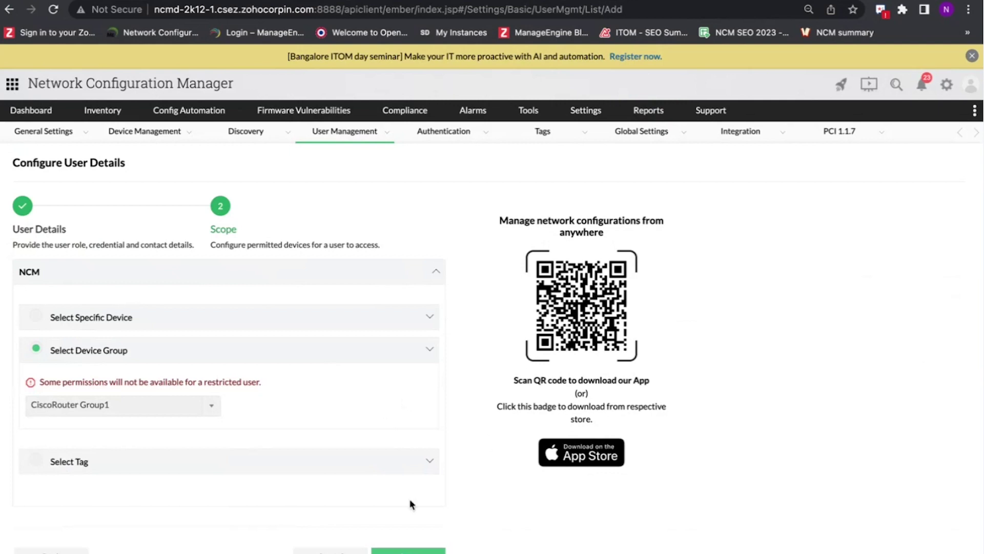
left_click(10, 11)
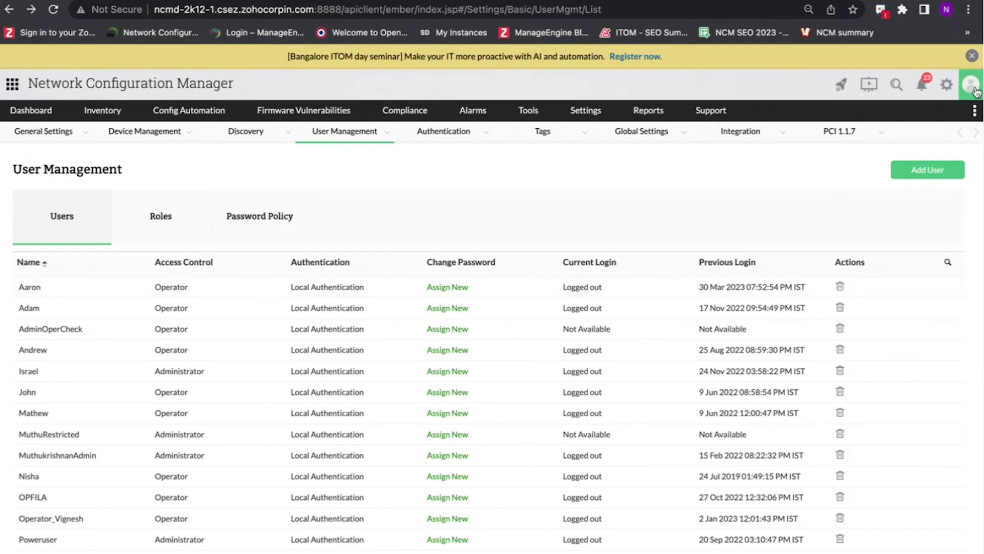
- Sign out and log in with the new operator's credentials using Local Authentication
left_click(977, 90)
left_click(720, 132)
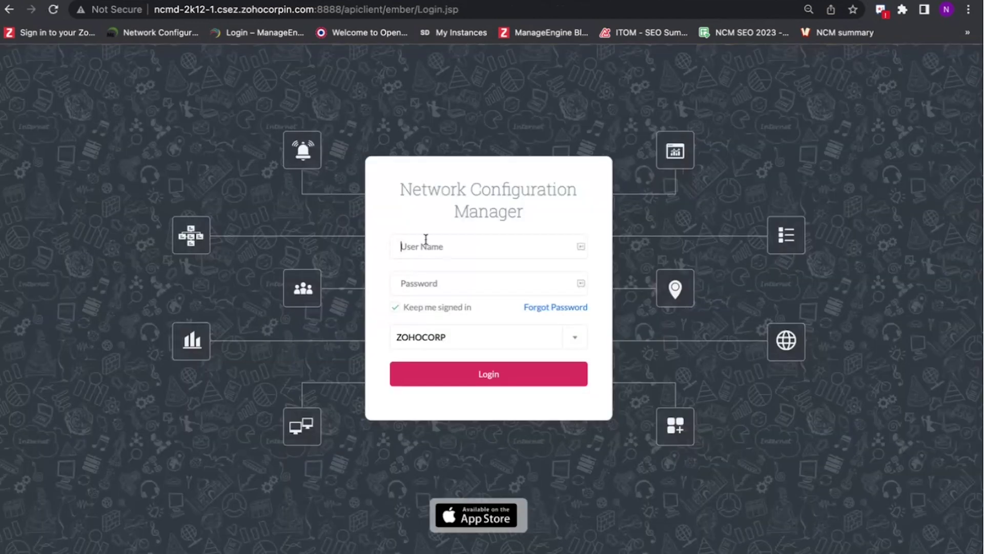
type("Aaron")
key("Tab")
type("a********")
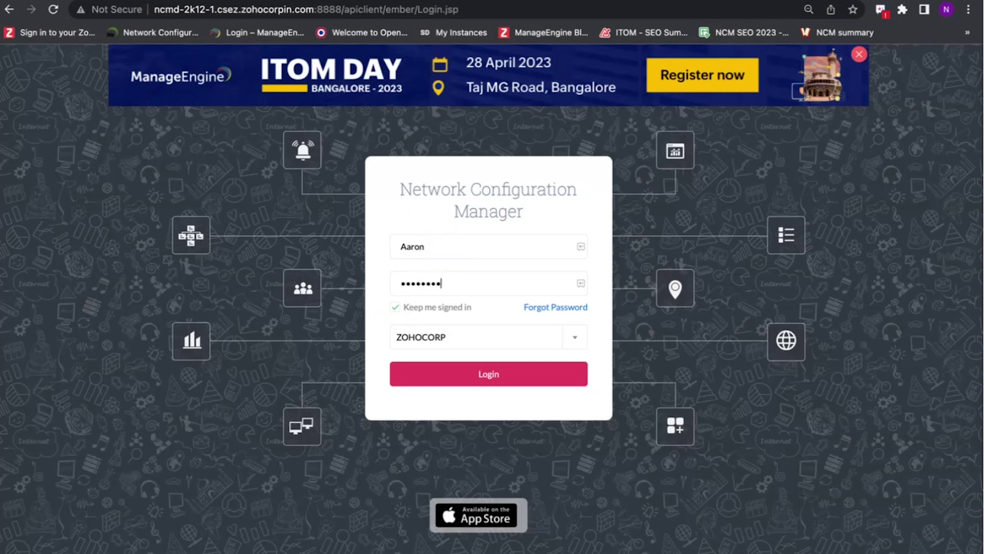
left_click(440, 342)
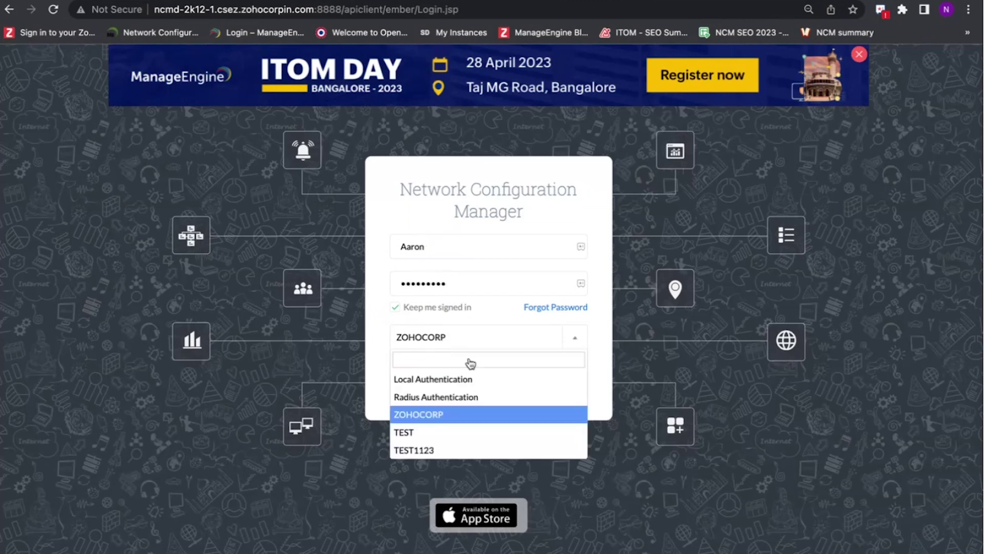
left_click(461, 385)
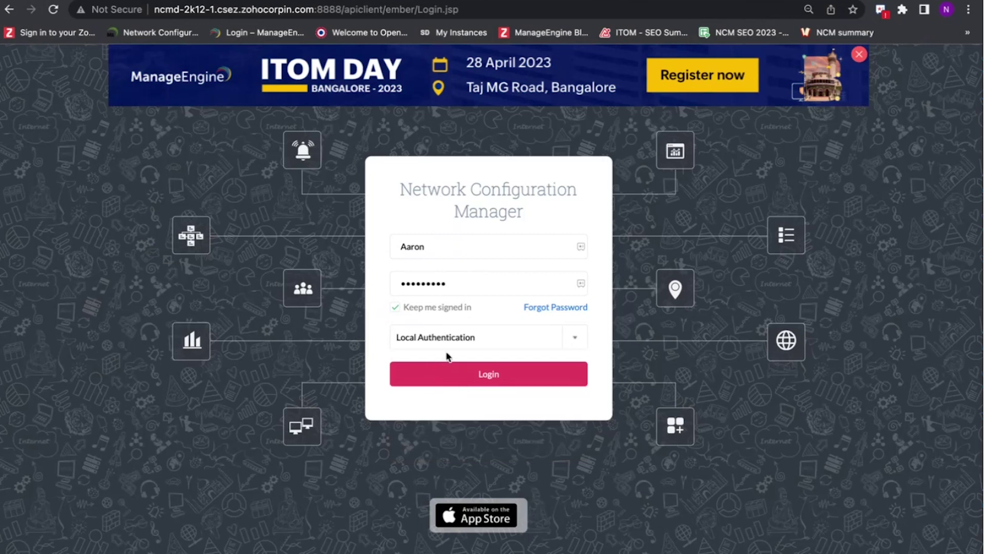
left_click(481, 382)
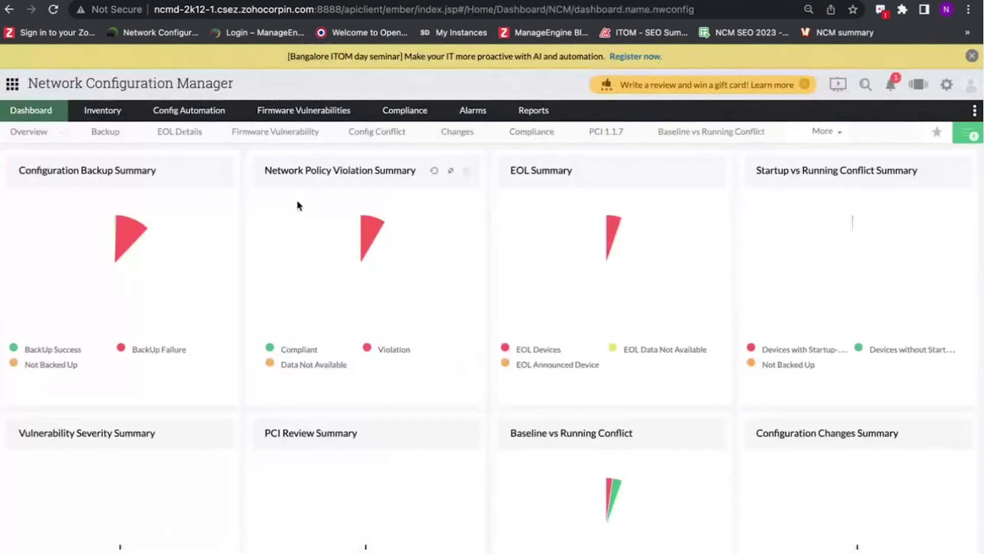
- Filter the inventory to Cisco IOS Router and edit device 27.1.1.15's latest running config as a draft
left_click(104, 110)
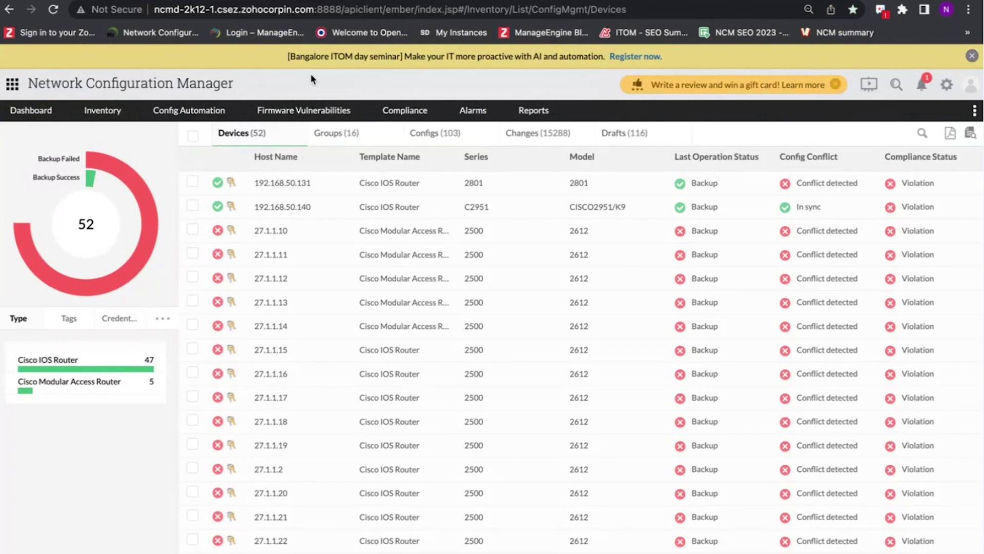
left_click(103, 369)
left_click(280, 260)
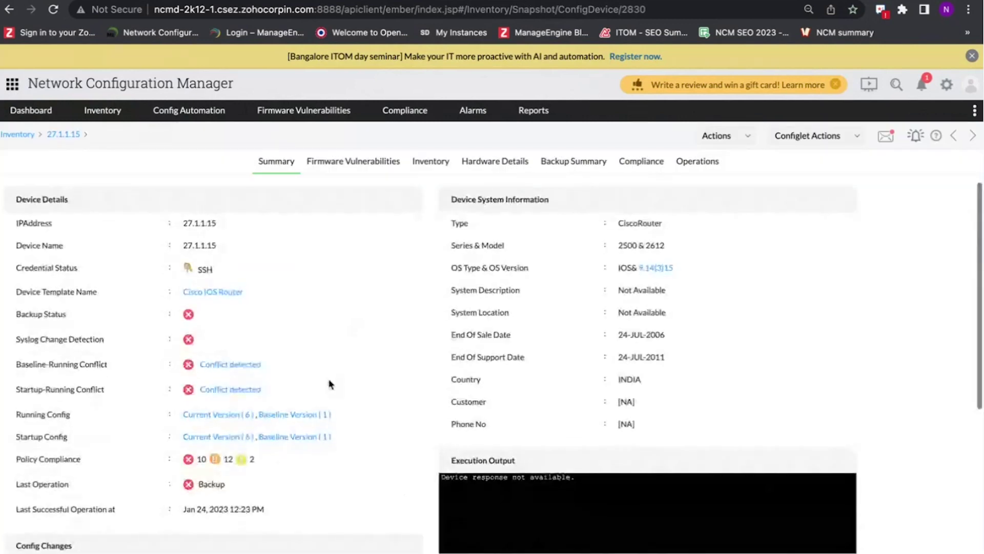
scroll(331, 385, "down", 4)
left_click(403, 409)
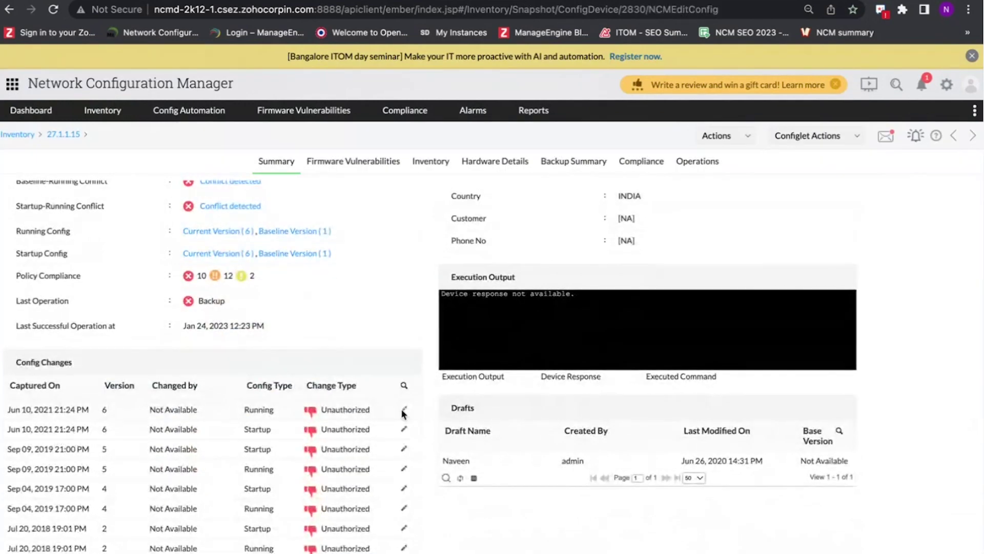
- Enter the draft name and the annotation 'Operation 3'
left_click(613, 209)
type("Aa")
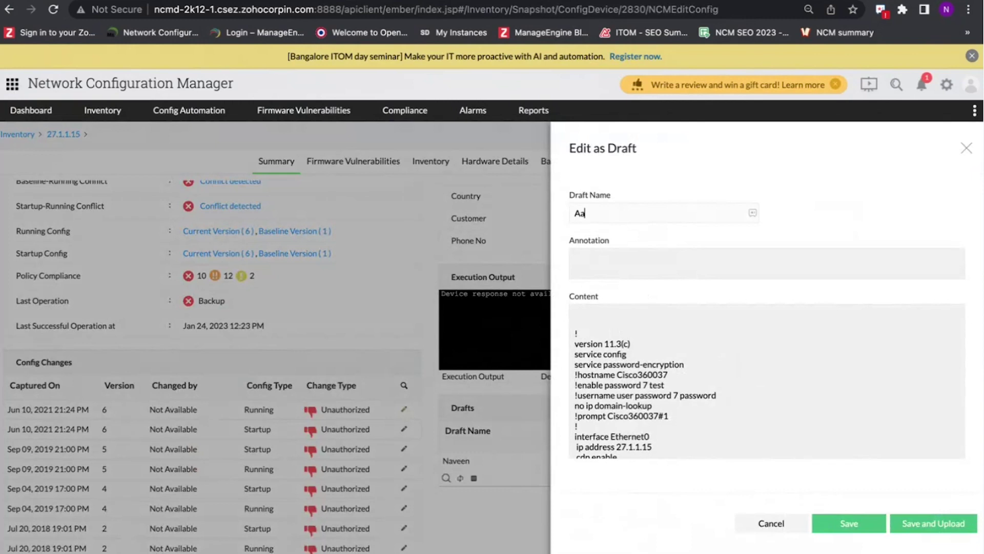
type("ron 3")
left_click(612, 267)
type("Operation 3")
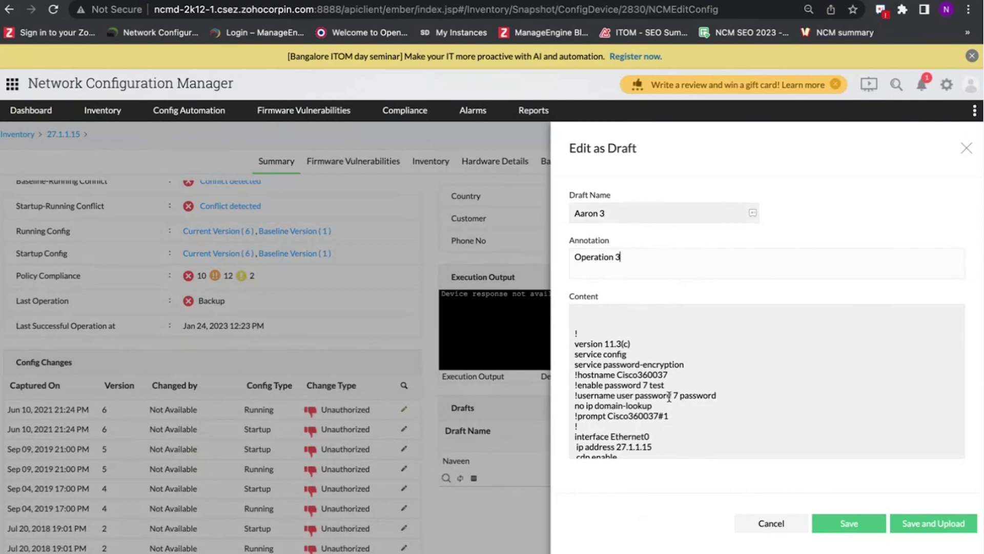
- Edit the enable-password and snmp contact lines, save and upload the draft, then close the upload panel
left_click(680, 384)
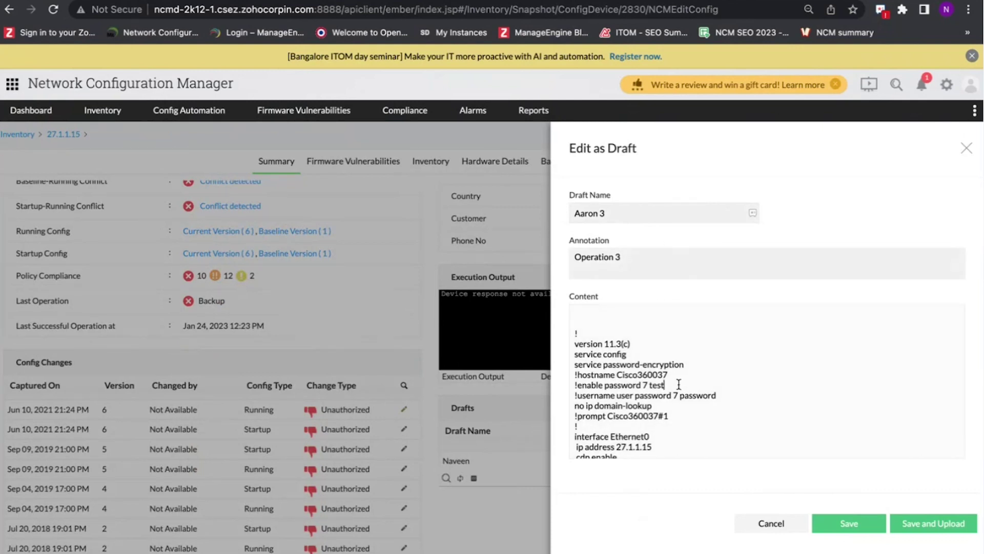
type("5")
scroll(682, 389, "down", 1)
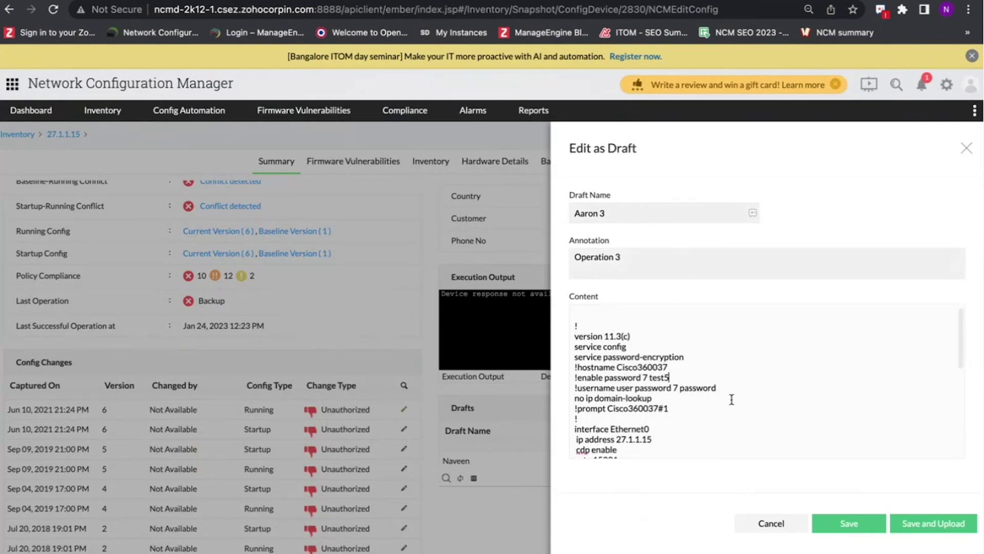
scroll(723, 392, "down", 3)
left_click(655, 388)
scroll(703, 409, "down", 3)
left_click(677, 403)
type("erver contact Lined")
scroll(794, 425, "down", 1)
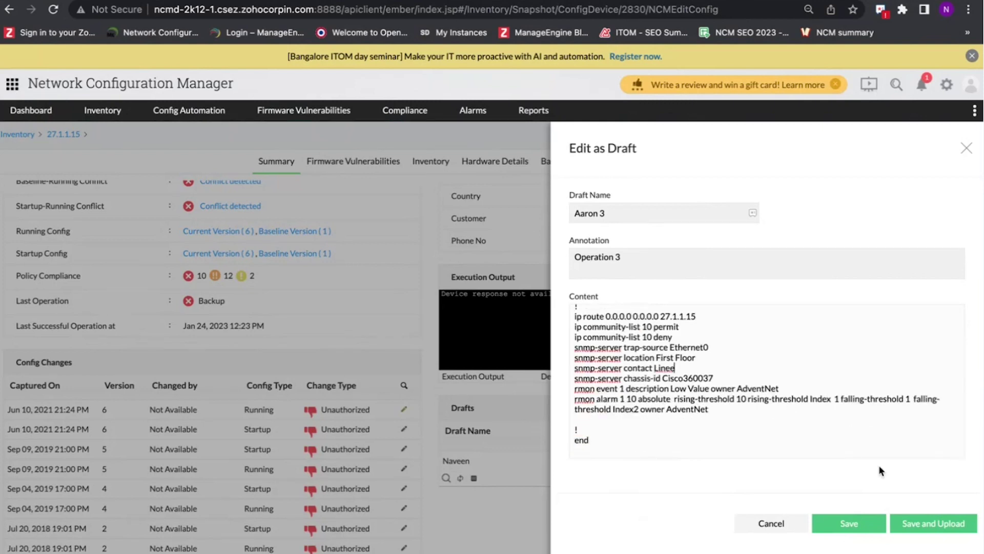
left_click(931, 531)
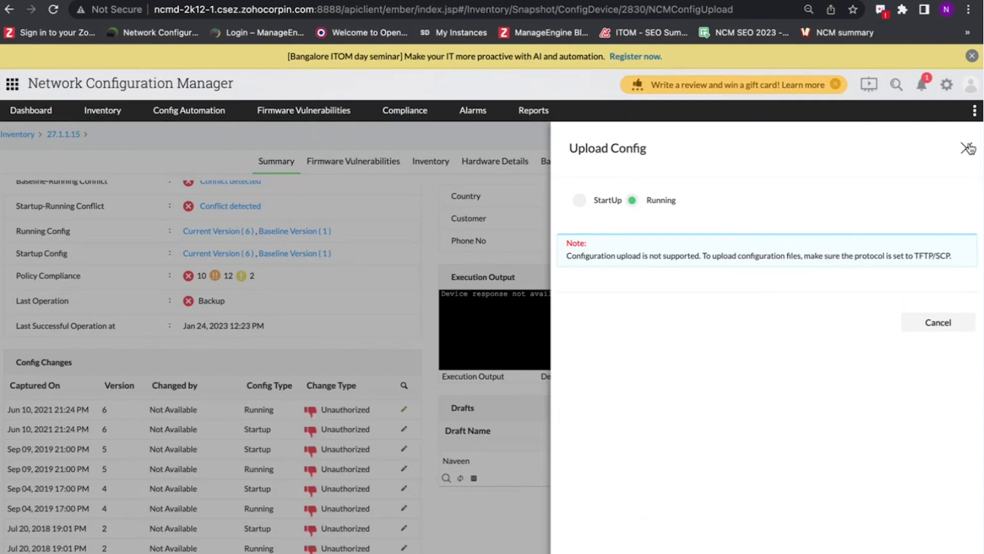
left_click(968, 149)
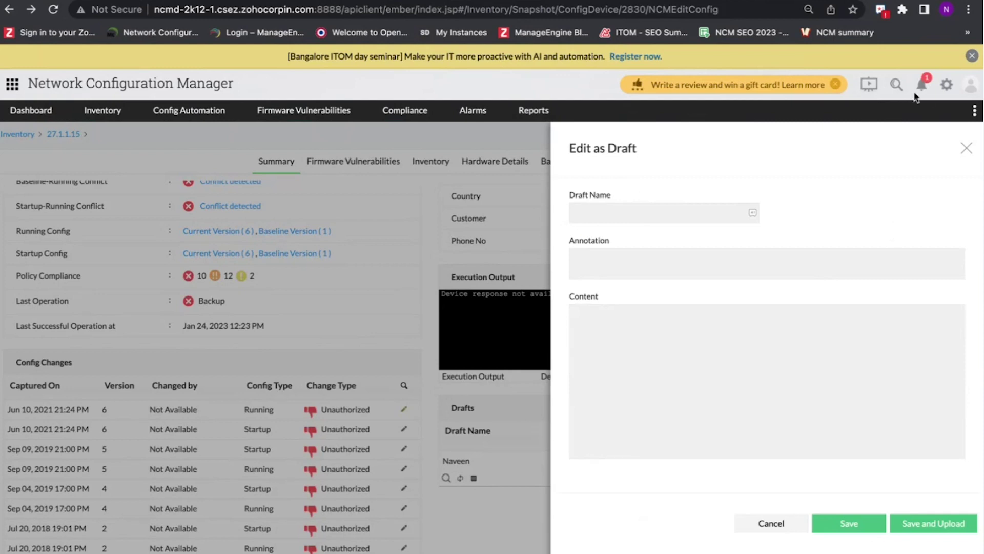
- Sign out, log in as a different user, and open the Notifications panel of pending approvals
left_click(969, 91)
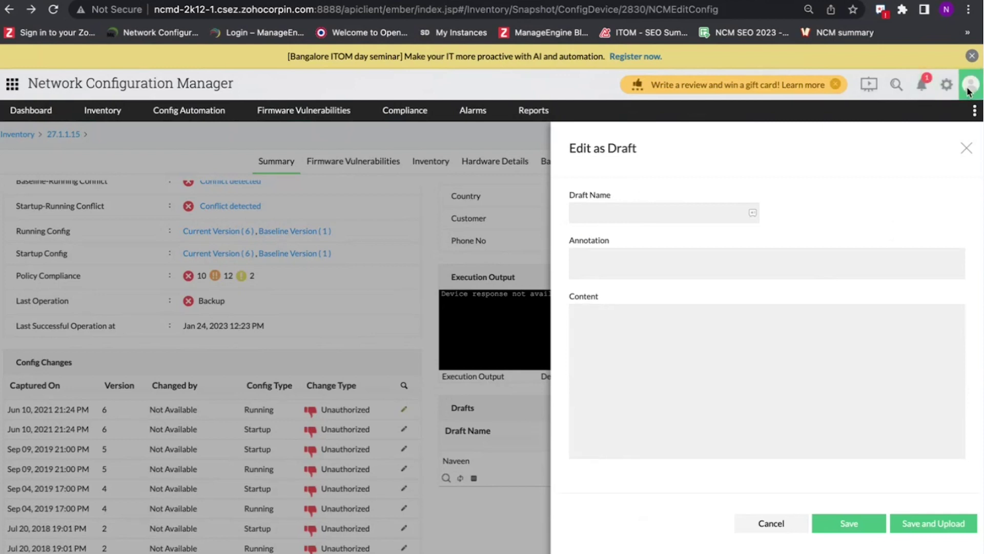
left_click(715, 132)
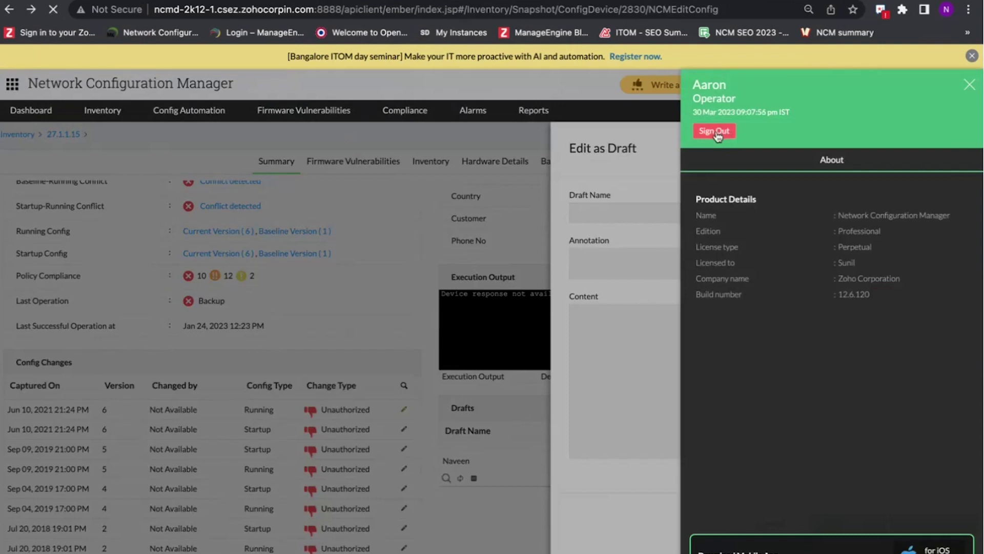
left_click(423, 248)
type("nikhil-1")
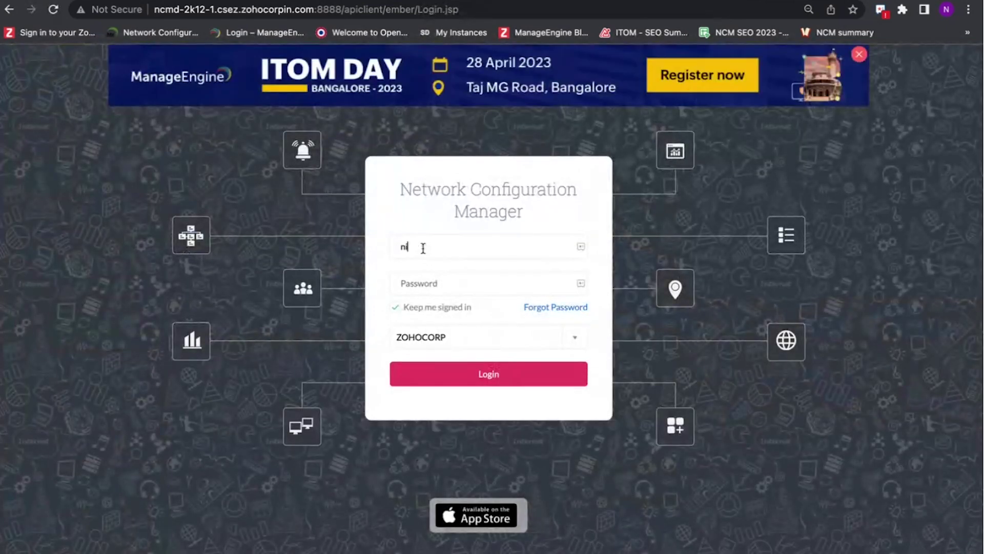
type("2667")
key("Tab")
type("•••••••••••••••••••")
key("Return")
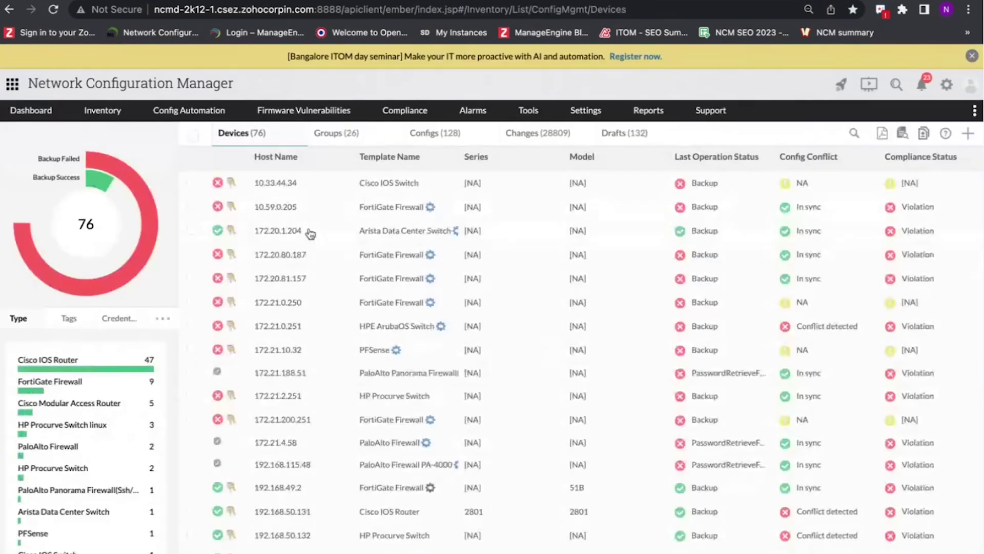
left_click(920, 86)
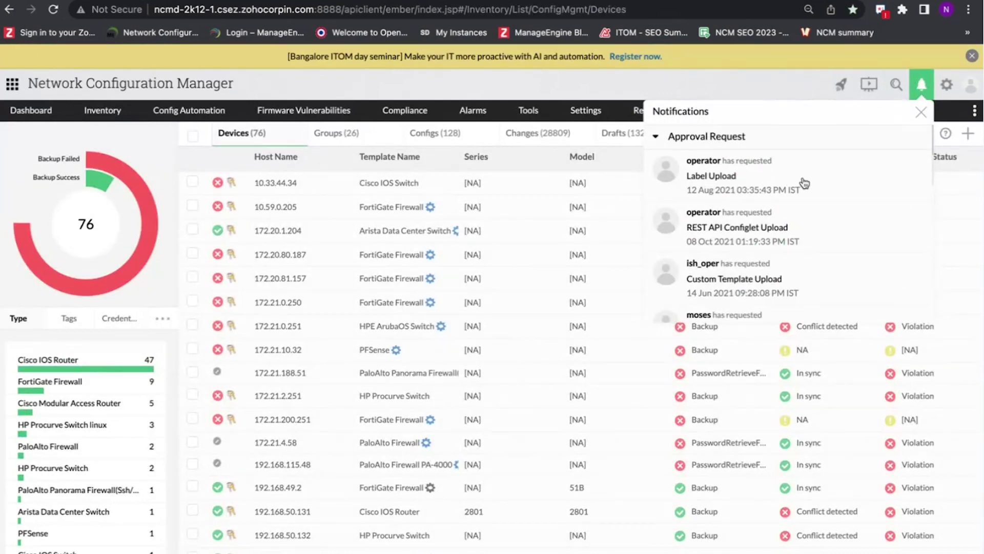
- Review the Label Upload approval request's two config versions, then close it back to Inventory Devices
left_click(765, 180)
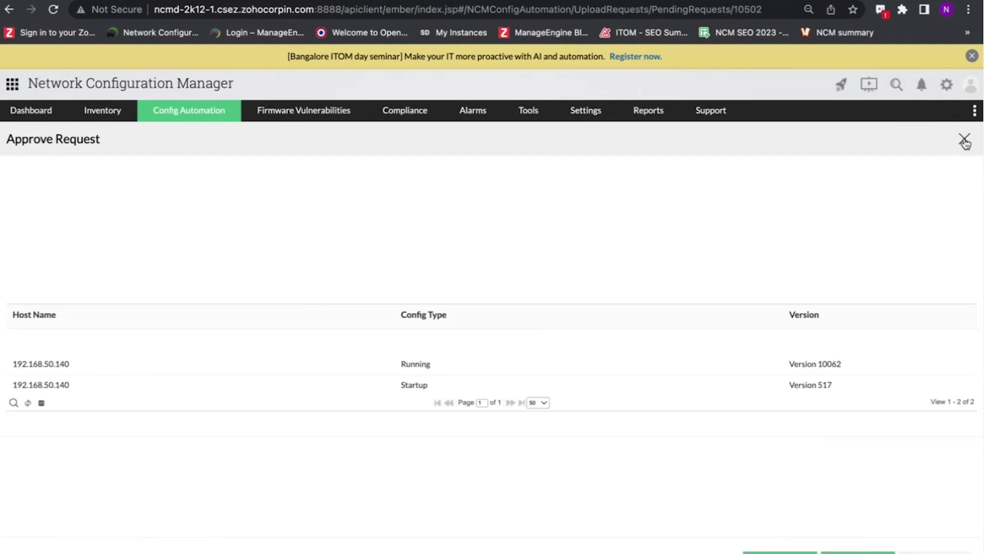
left_click(964, 142)
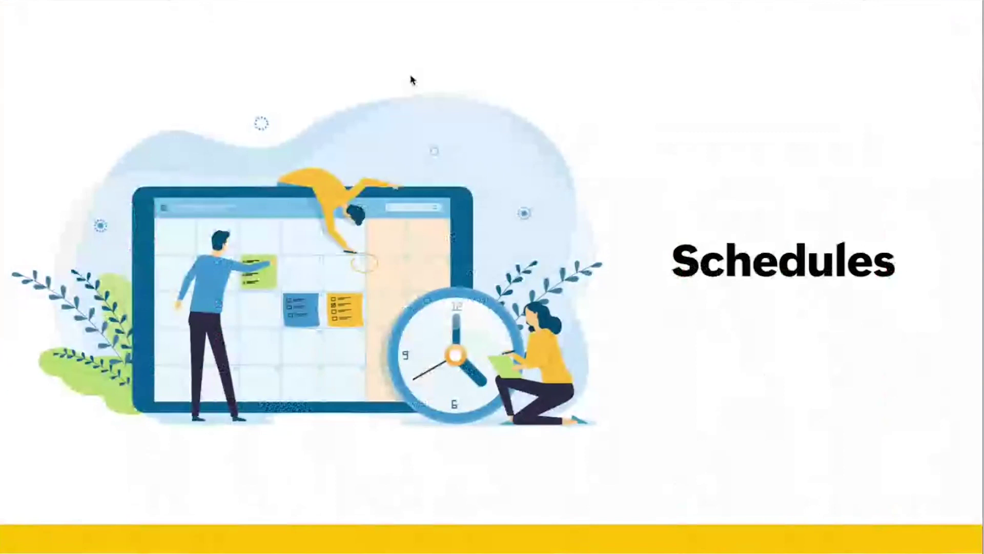
- Advance the slides to 'Schedule in NCM', which lists seven schedule types
key("Right")
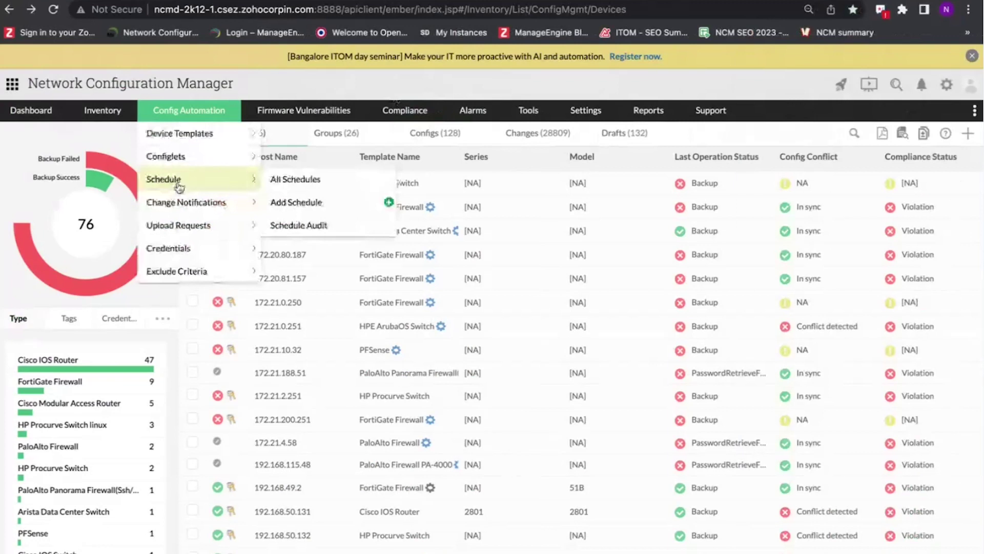
- Open Config Automation > Schedule and start an Add Schedule form with Configuration Backup as the type
left_click(179, 186)
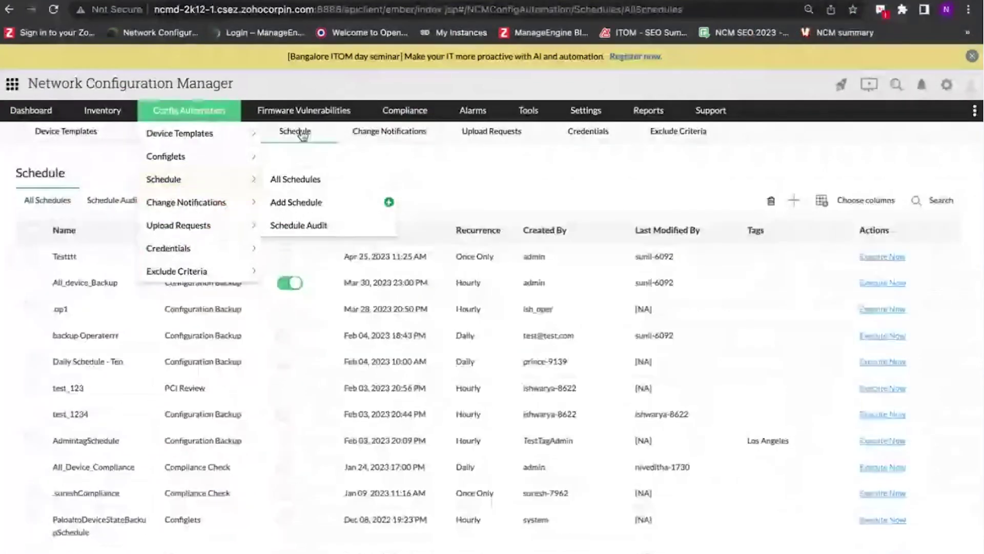
scroll(312, 365, "down", 3)
scroll(310, 365, "up", 4)
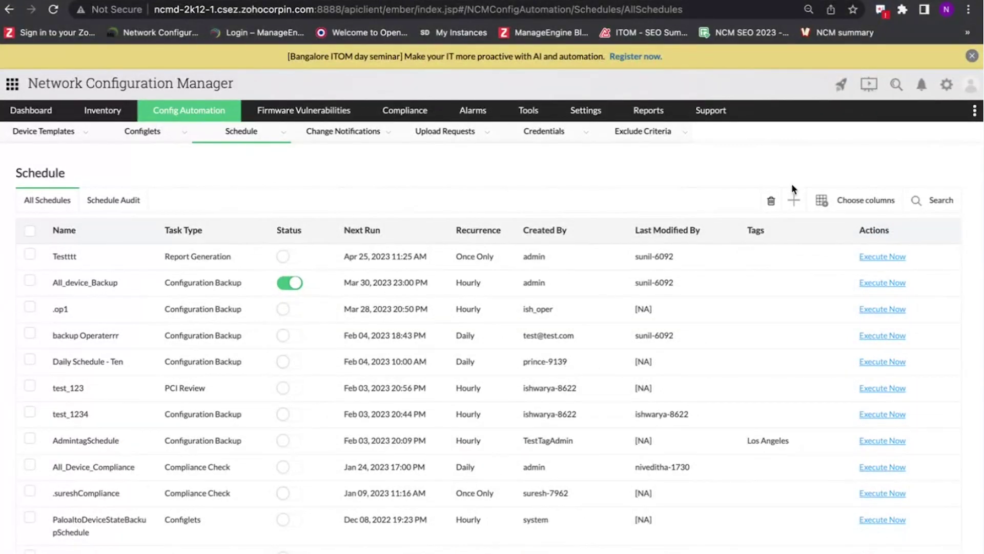
left_click(794, 203)
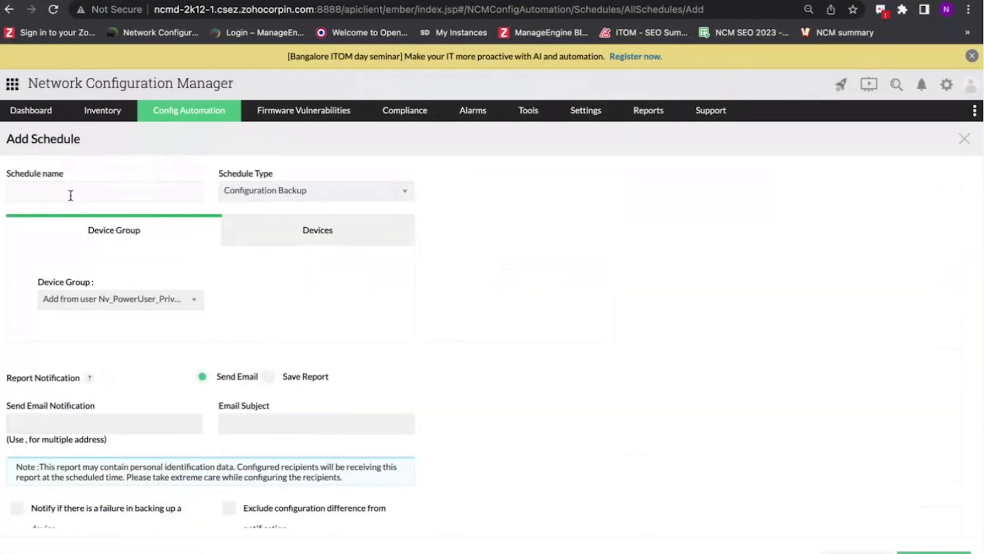
left_click(352, 194)
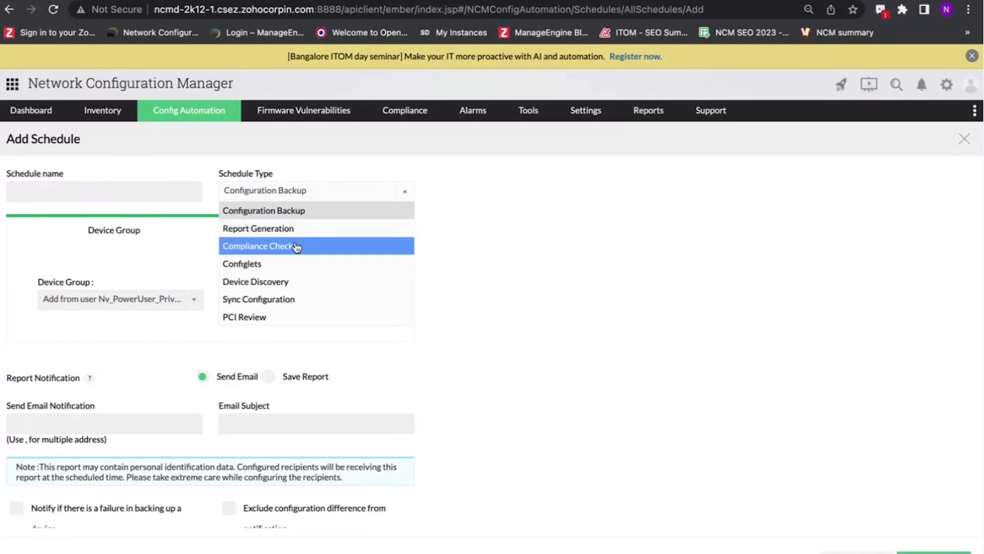
left_click(514, 216)
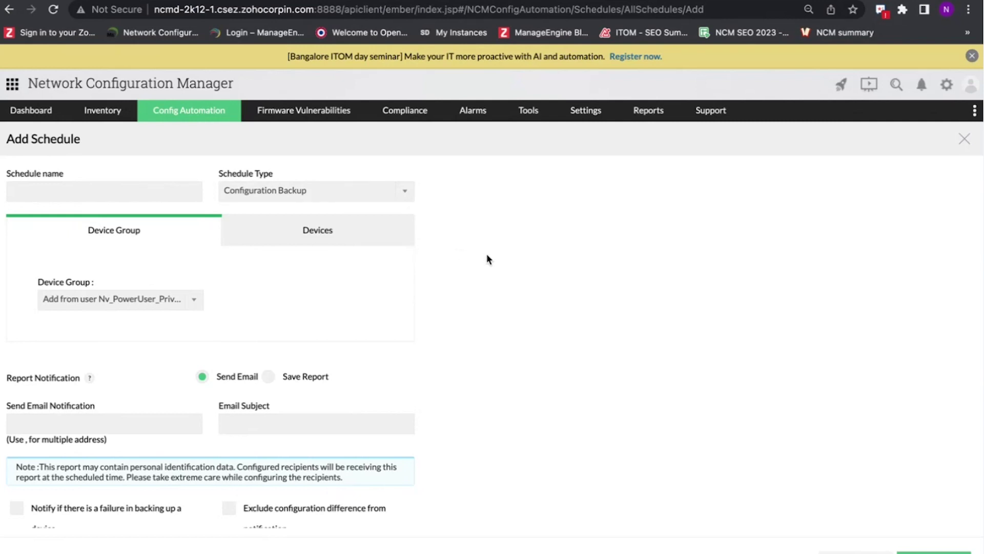
- Change the schedule's frequency from Daily to Weekly to reveal the weekday choices
scroll(500, 277, "down", 5)
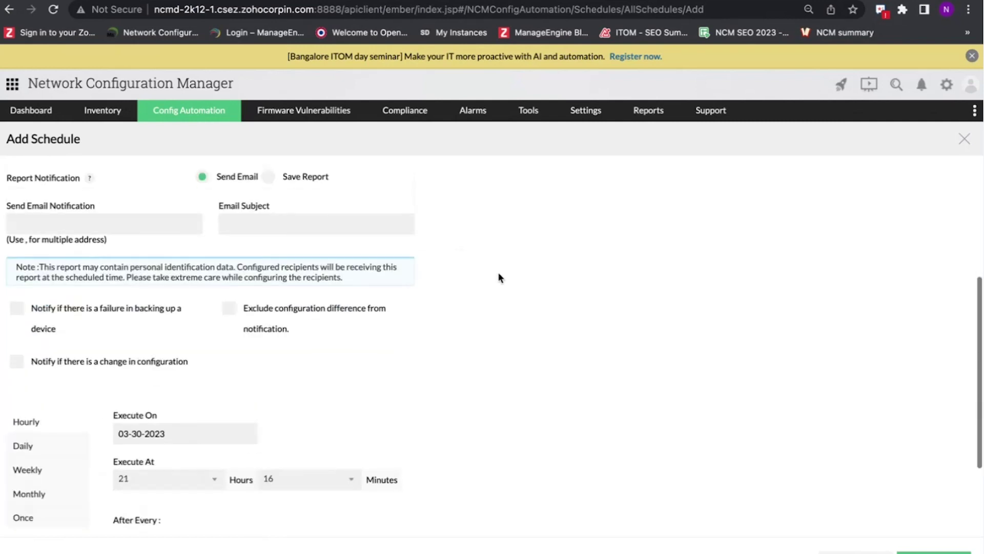
scroll(174, 205, "up", 1)
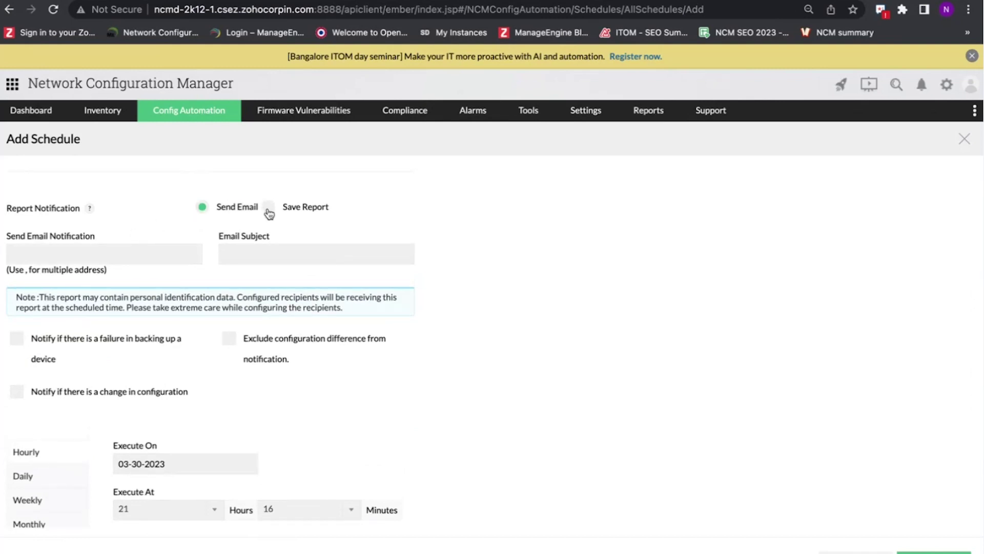
scroll(256, 257, "down", 4)
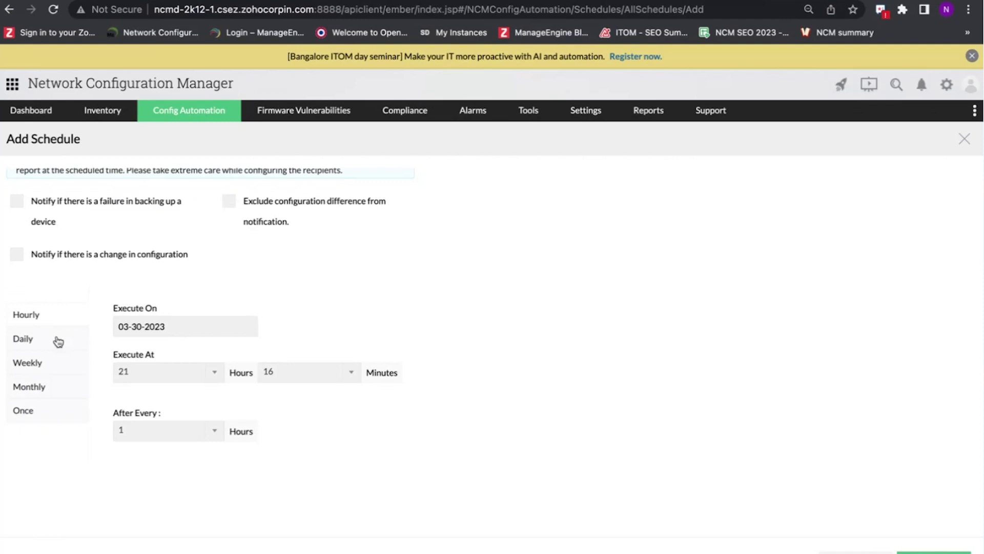
left_click(58, 342)
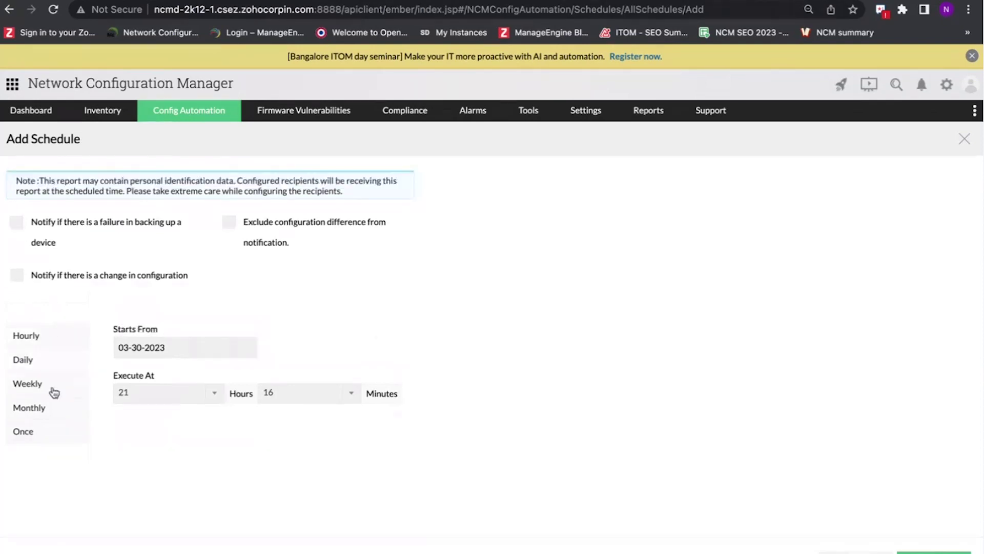
left_click(54, 386)
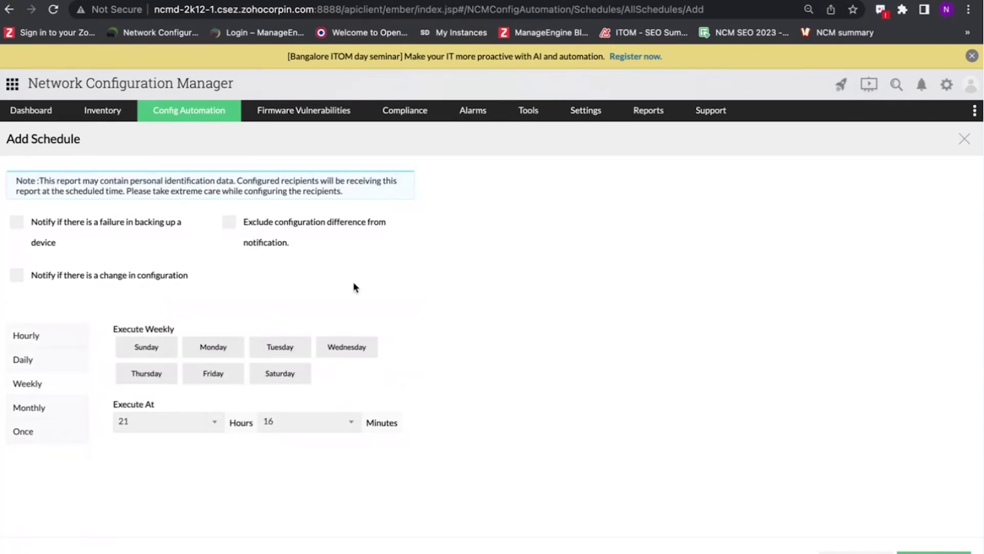
scroll(450, 336, "up", 8)
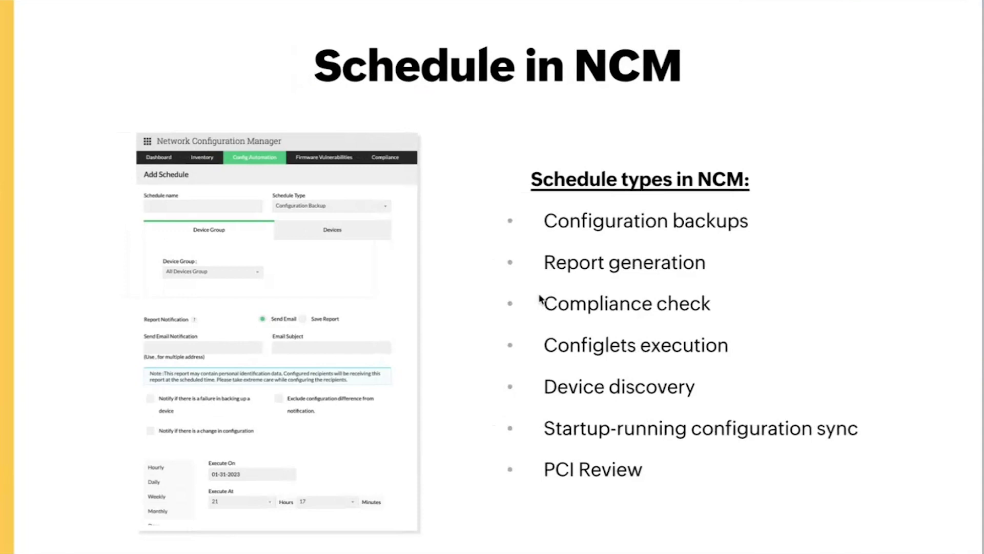
- Advance two slides to the 'What is config search' slide, then show the 76-device inventory
key("Right")
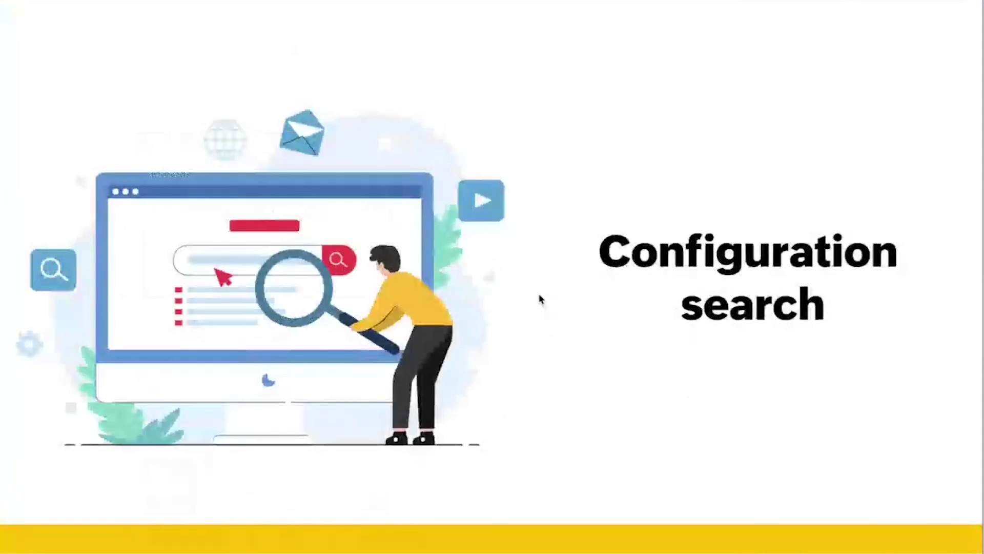
key("Right")
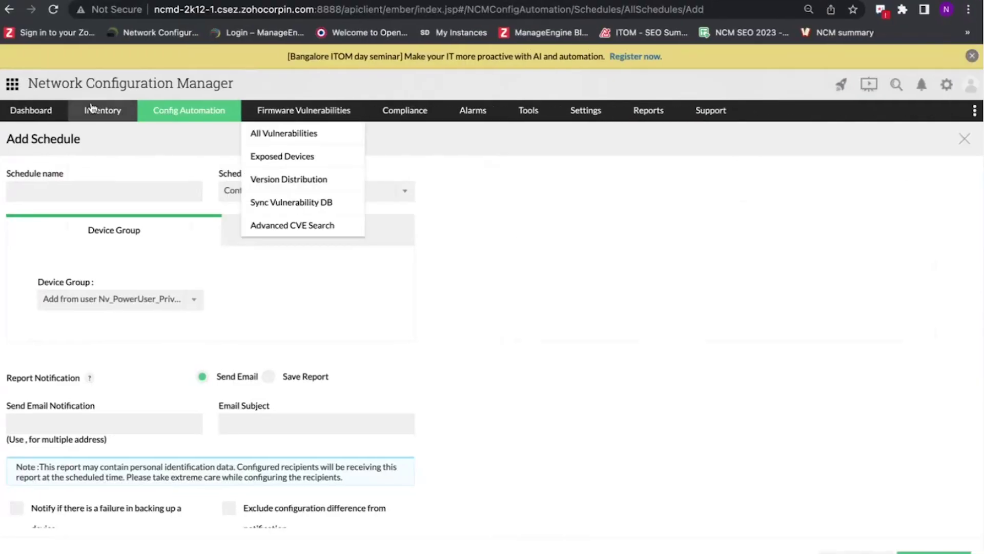
left_click(91, 109)
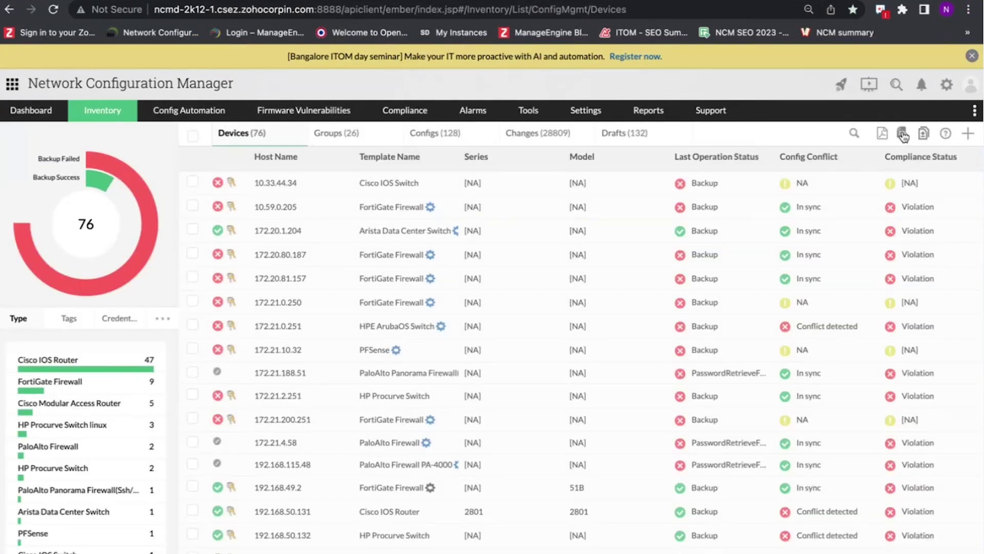
- Open advanced config search and add a first criterion: contains 'public'
left_click(902, 134)
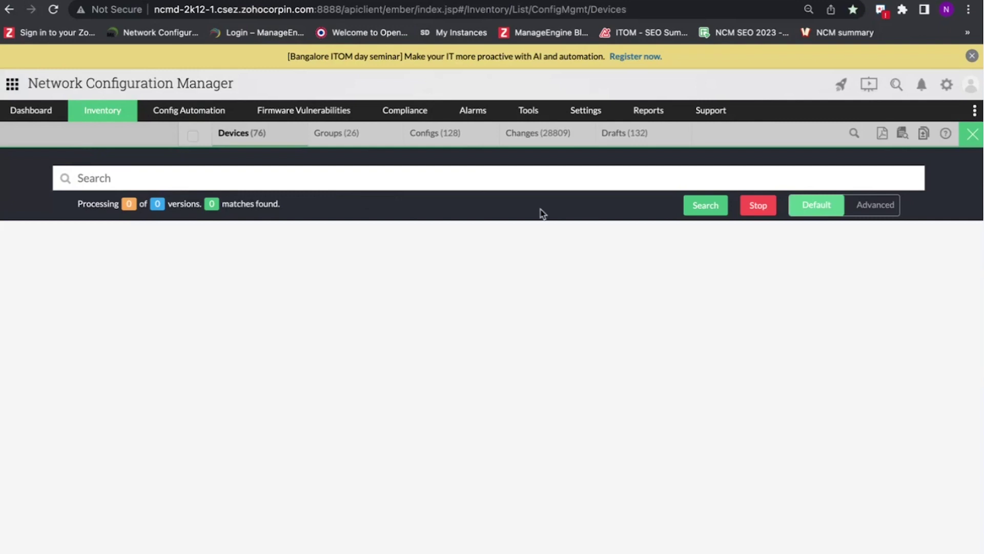
left_click(858, 206)
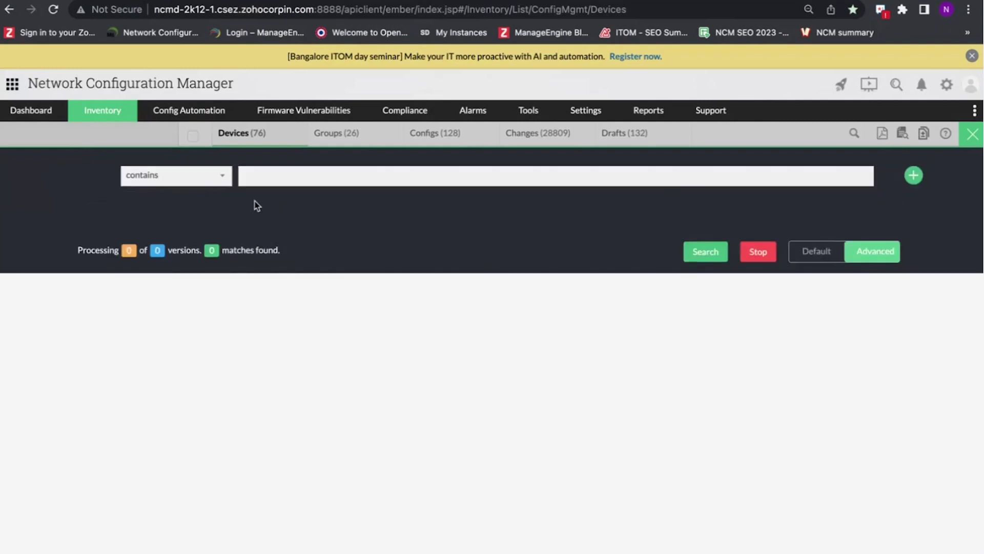
left_click(197, 184)
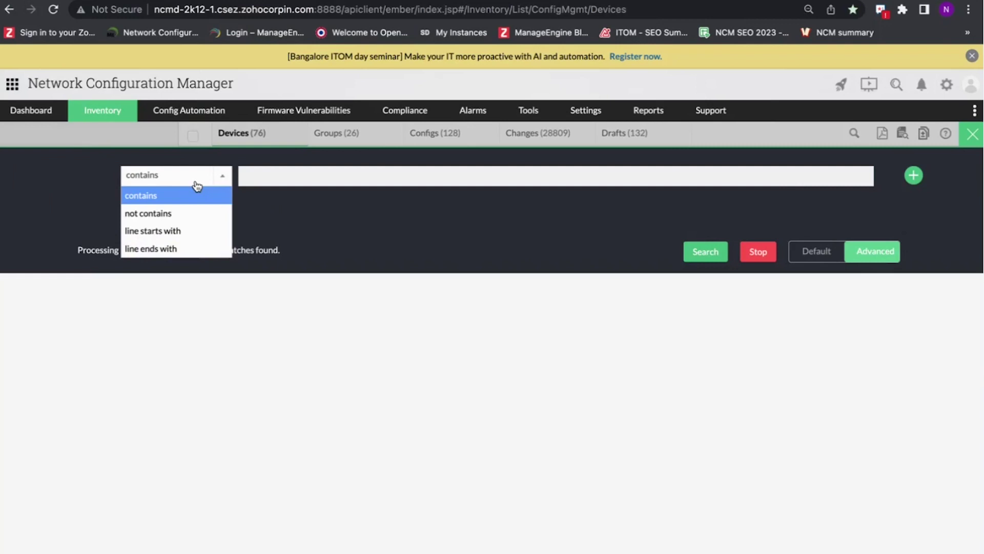
left_click(196, 186)
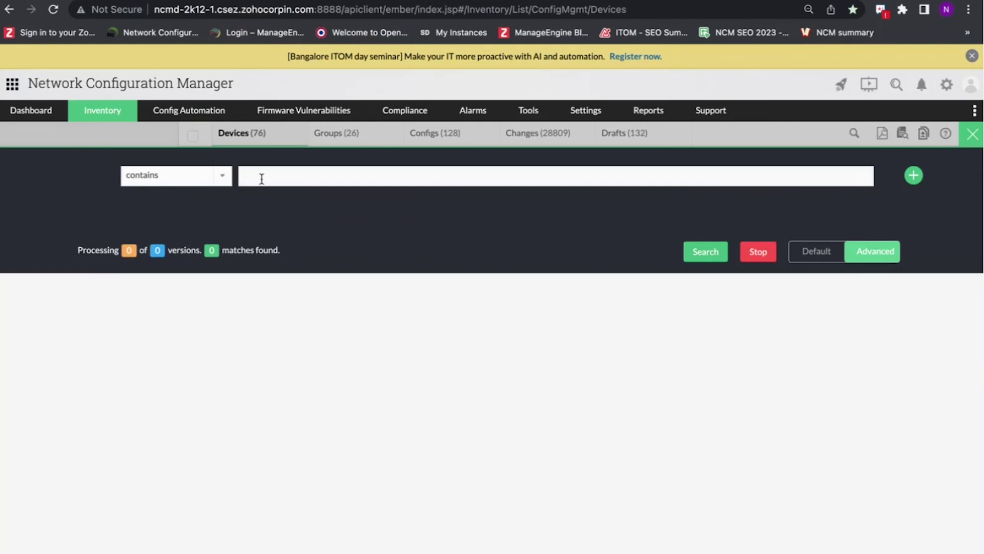
left_click(260, 177)
left_click(334, 258)
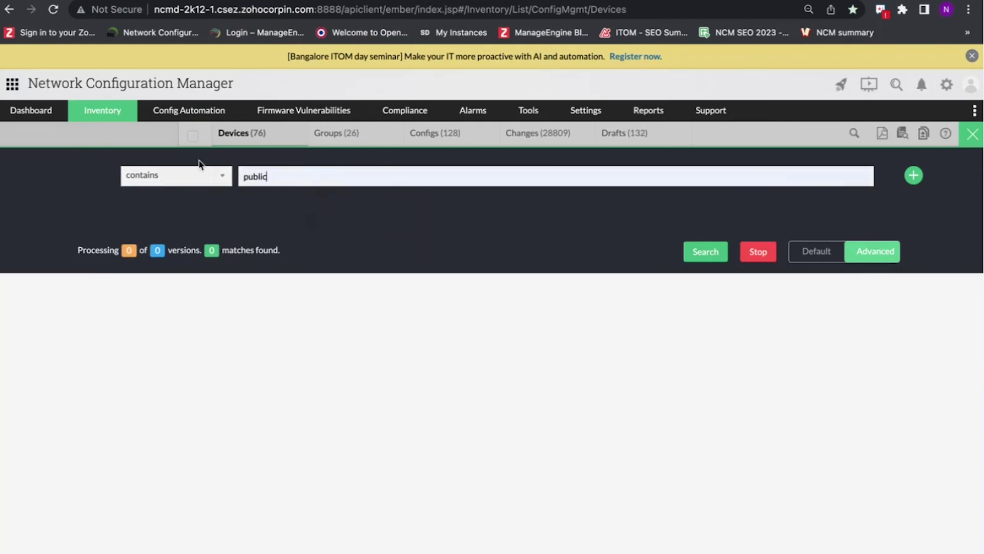
- Add a second criterion joined by 'and': contains 'private'
left_click(914, 176)
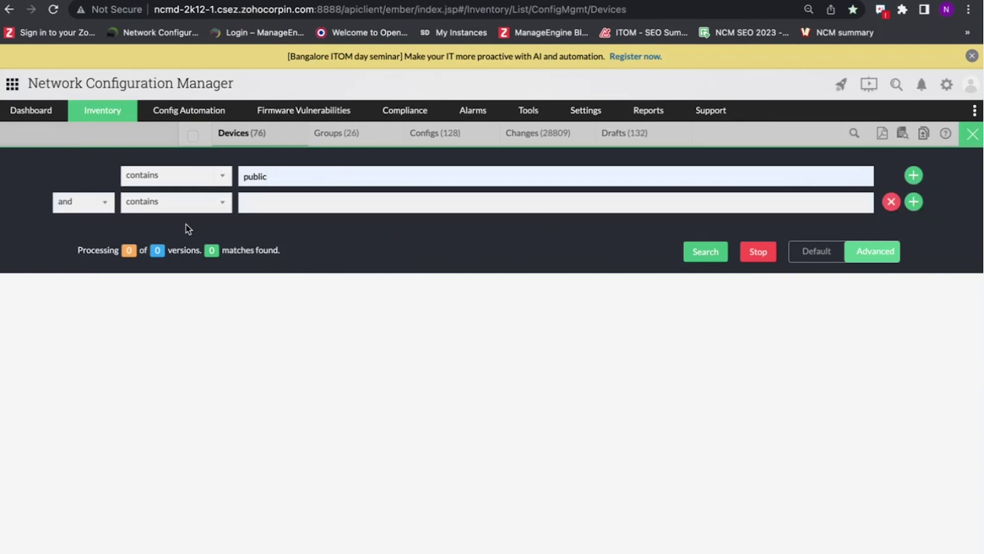
left_click(72, 204)
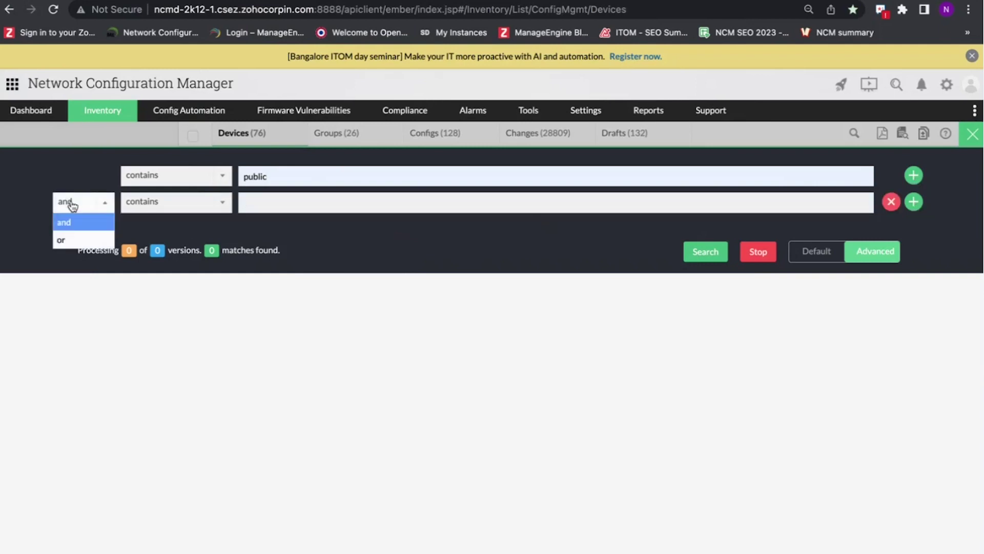
left_click(72, 205)
left_click(251, 203)
type("private")
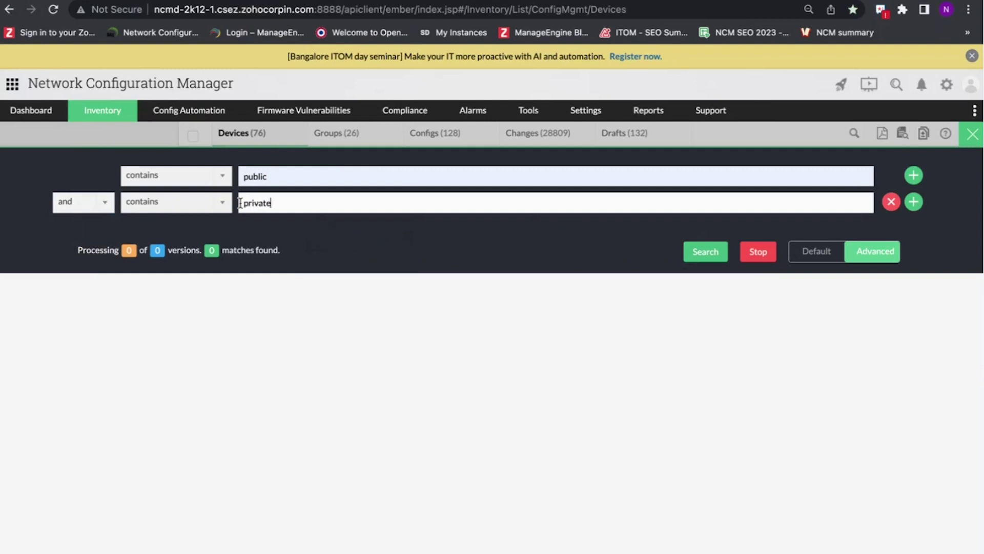
- Run the search, then view and close the 192.168.50.140 version 11608 config result
left_click(700, 252)
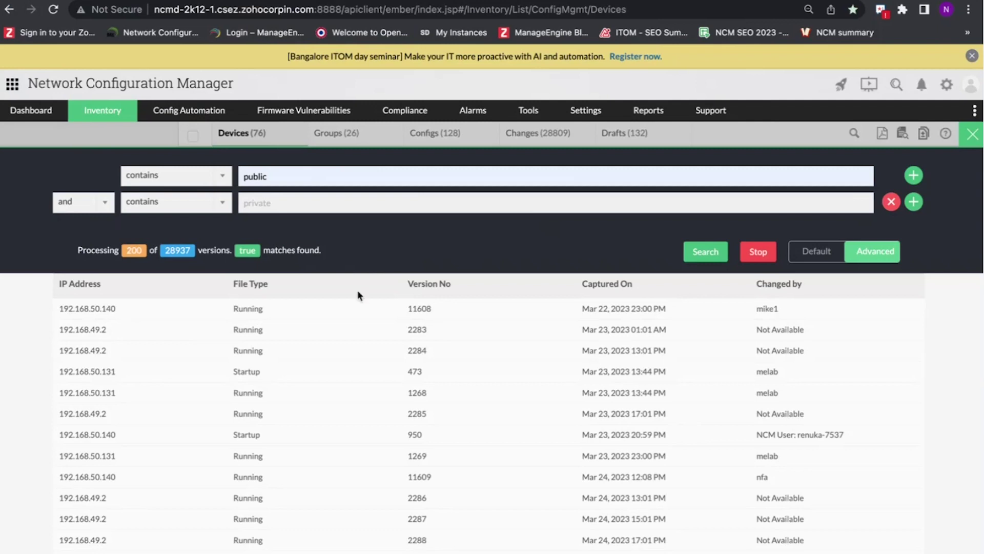
scroll(428, 416, "down", 4)
scroll(406, 377, "up", 5)
left_click(299, 313)
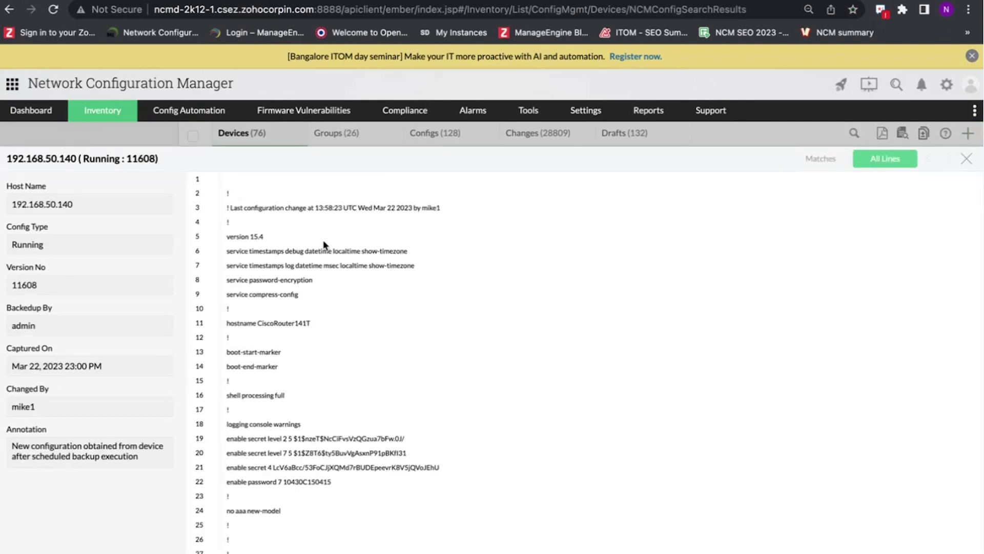
left_click(964, 160)
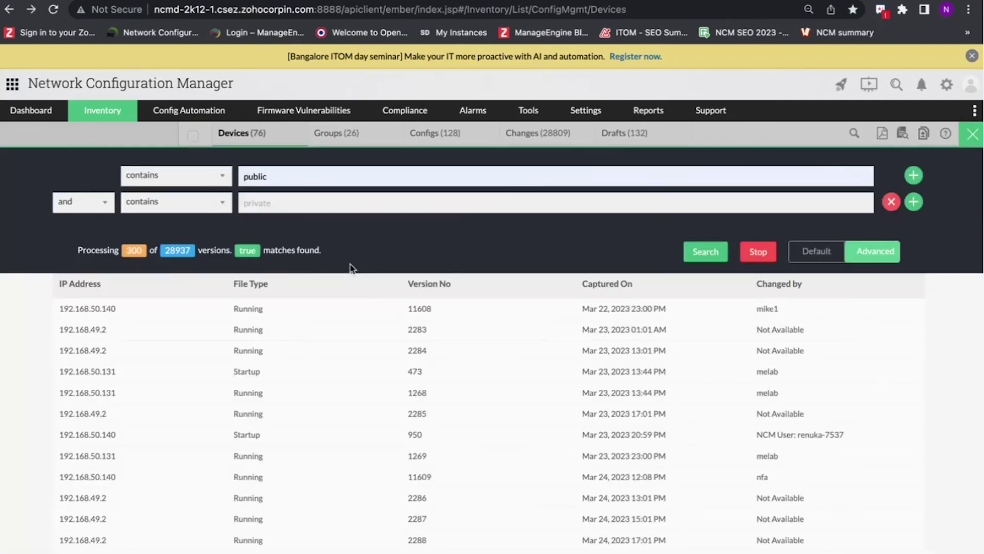
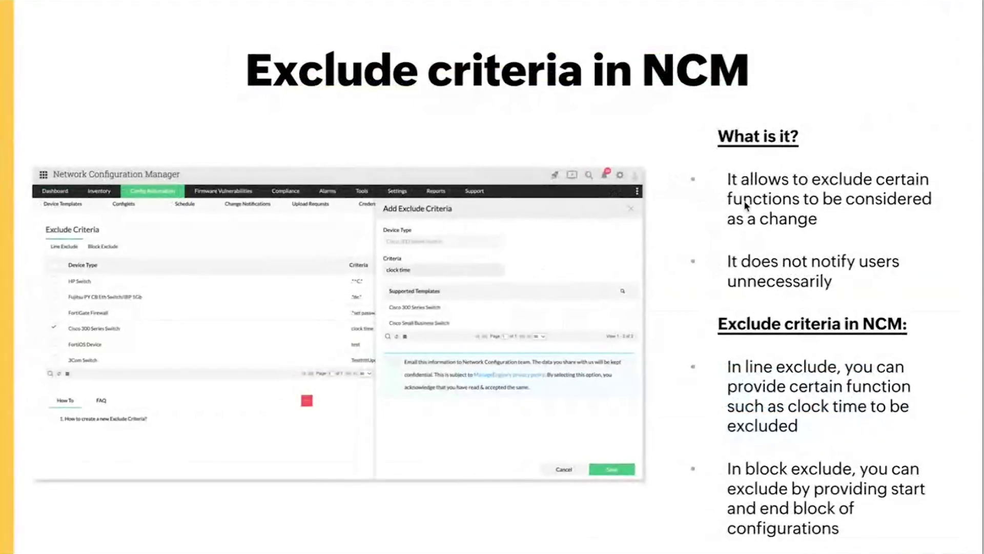
- Advance past the Alarms title slide to the 'Alarms in NCM' slide
key("Right")
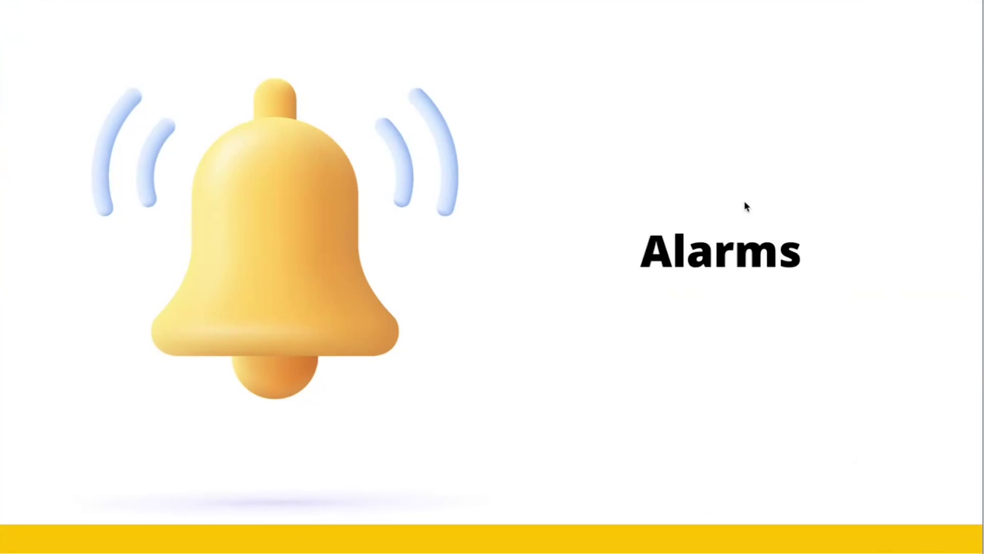
key("Right")
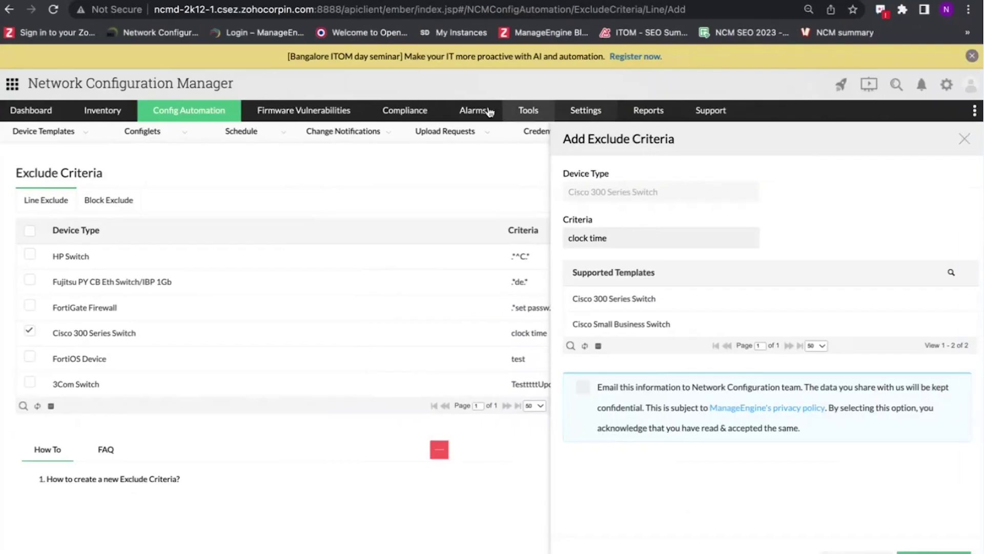
- Open Active Alarms (489) and expand the severity breakdown panel showing 481 critical
mouse_move(910, 110)
left_click(918, 133)
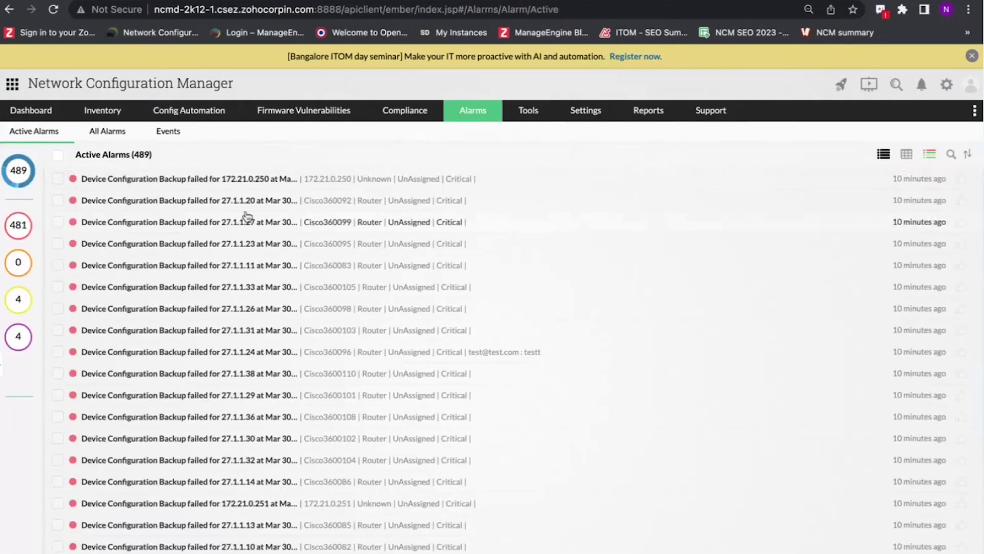
left_click(1, 369)
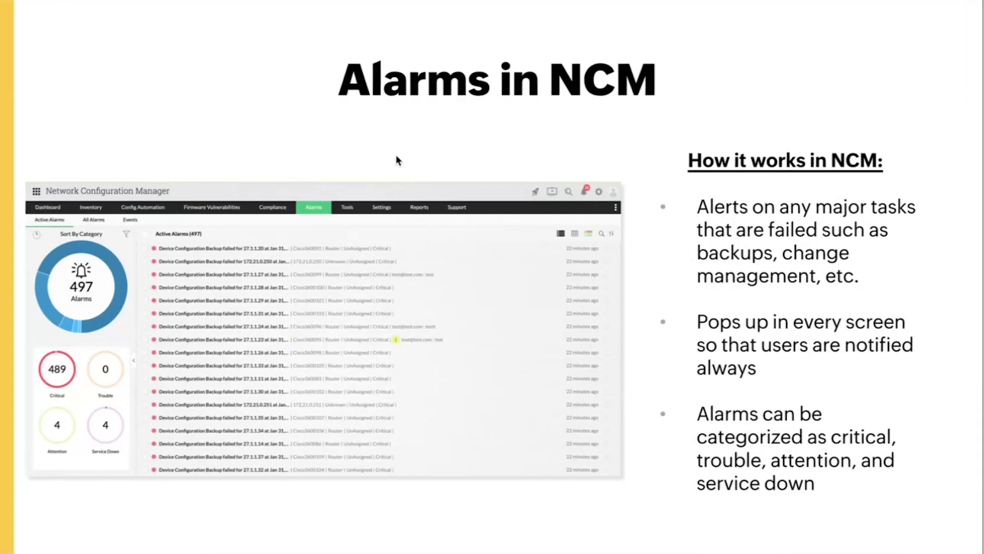
- Advance from the 'Show commands' title slide to 'Show commands in NCM'
key("Right")
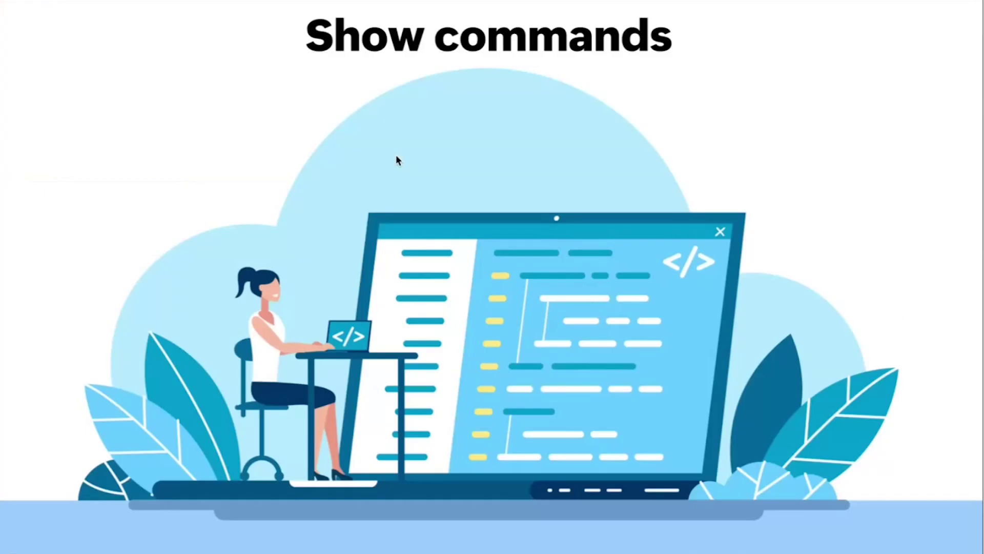
key("Right")
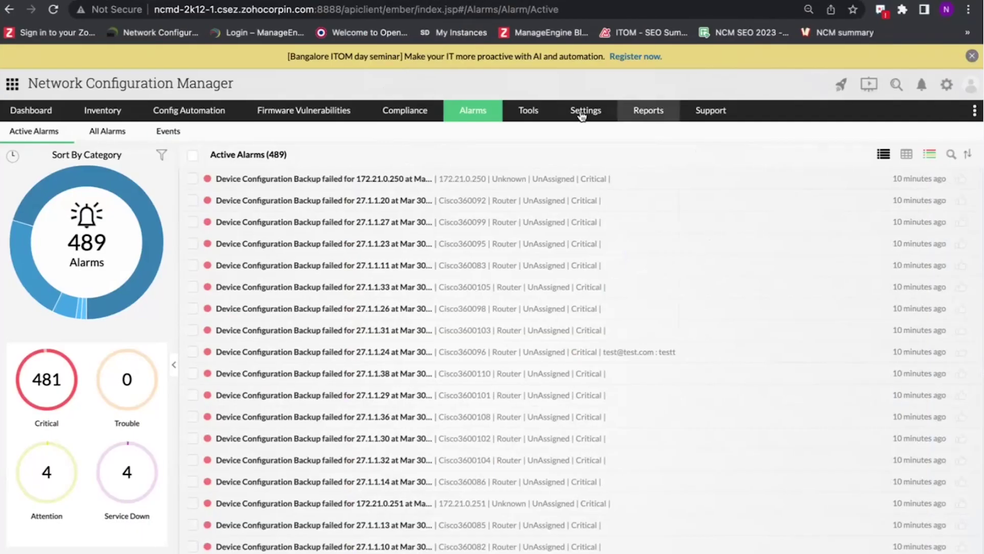
- Open the Show Commands page under Settings > Device Management and browse its list
left_click(582, 116)
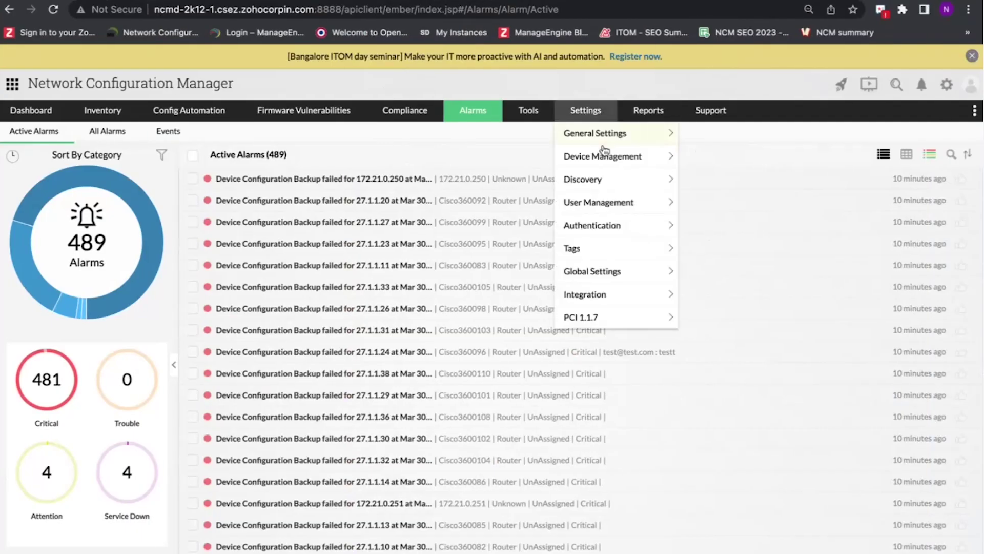
mouse_move(609, 156)
left_click(726, 272)
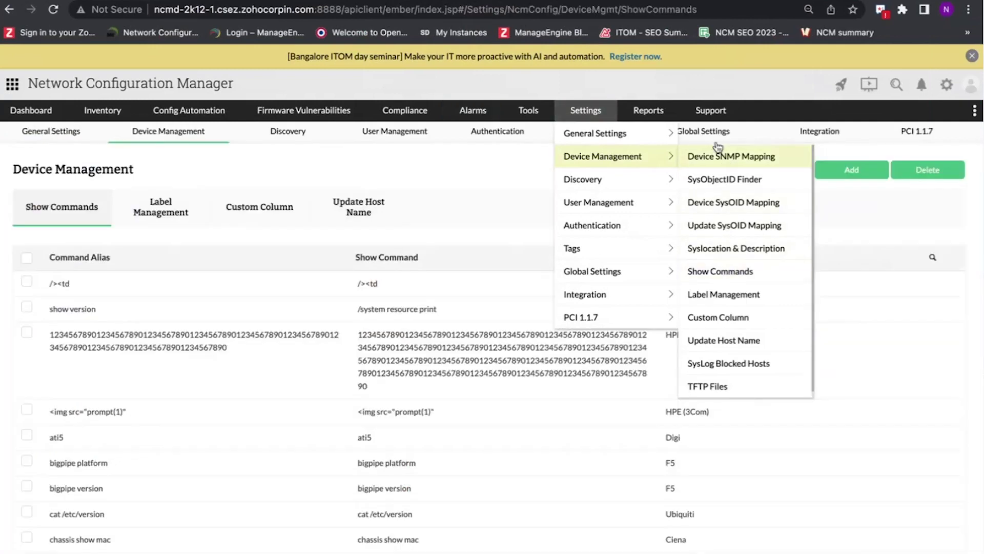
scroll(512, 323, "down", 5)
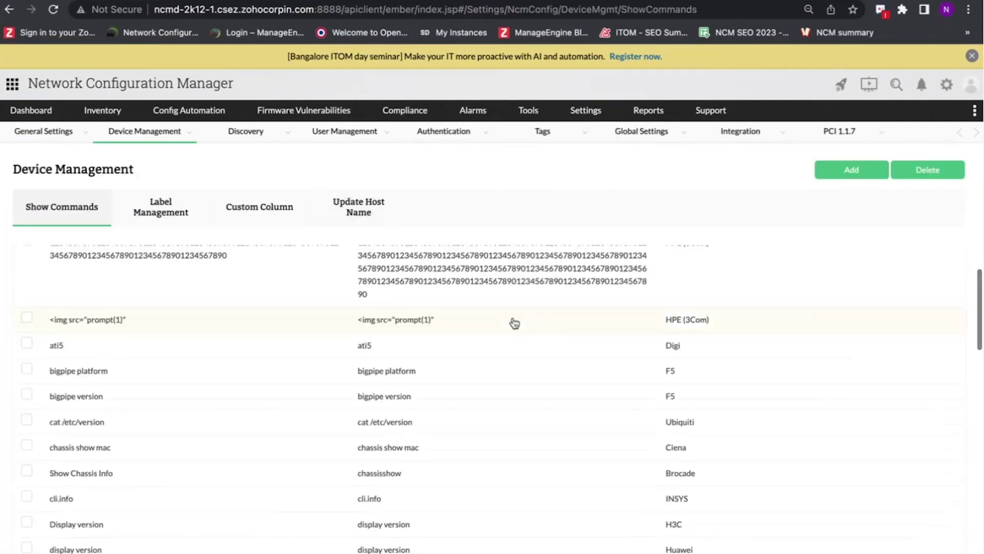
scroll(514, 322, "up", 5)
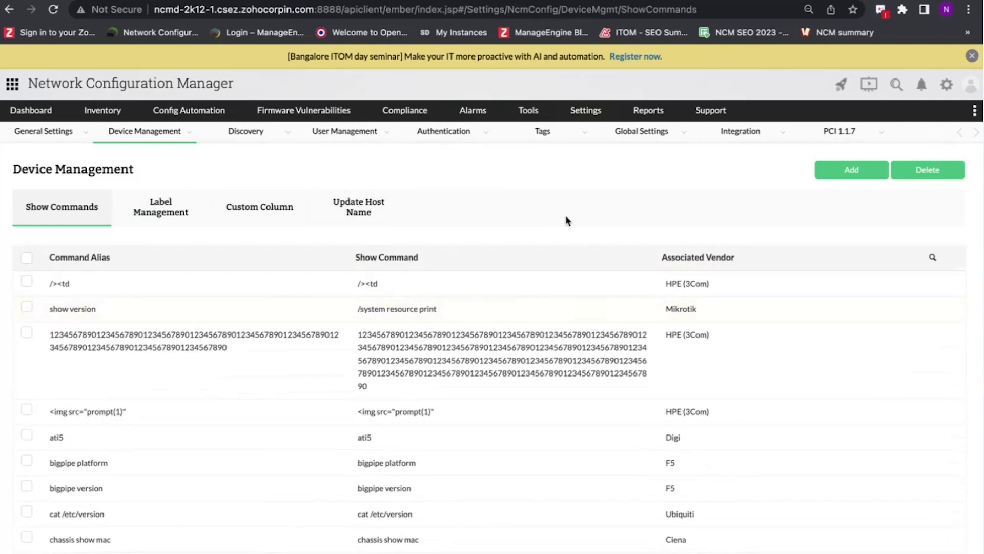
- Check the new show command form's vendor list, discard it, and view the 76-device Inventory
left_click(821, 172)
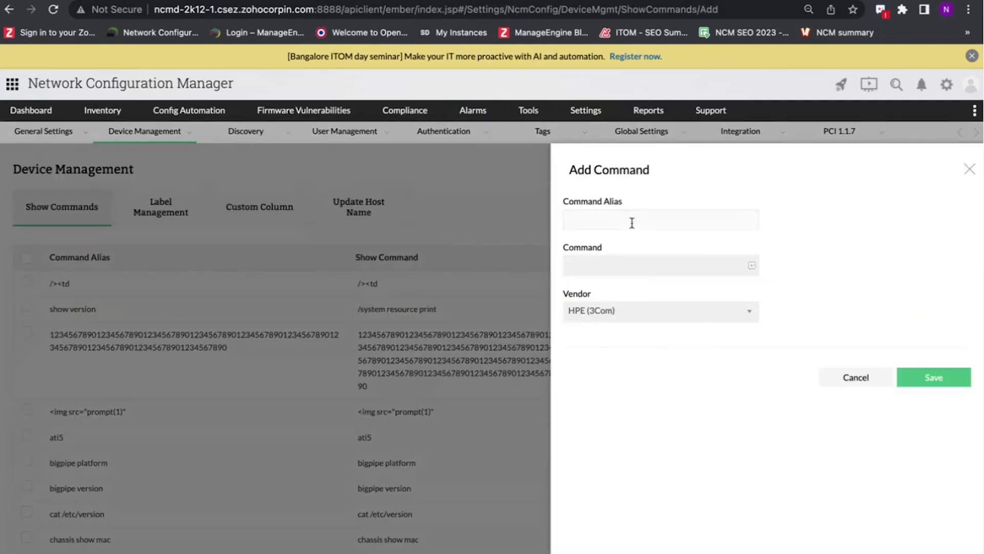
left_click(624, 311)
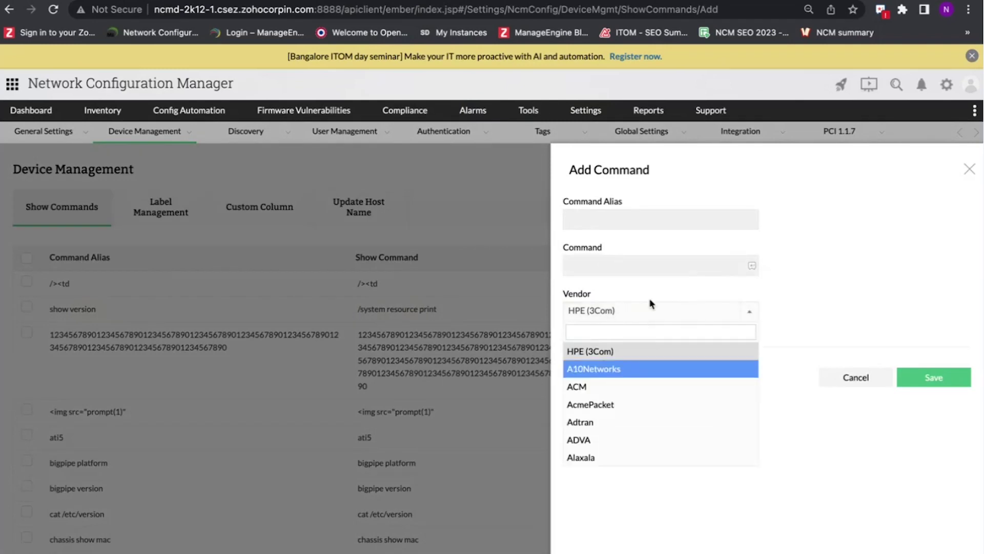
left_click(835, 294)
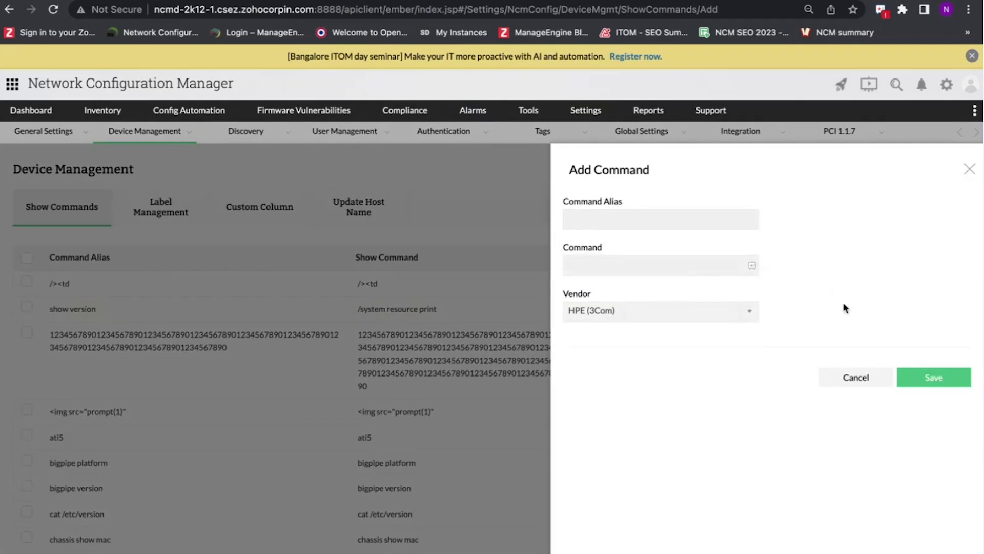
left_click(969, 169)
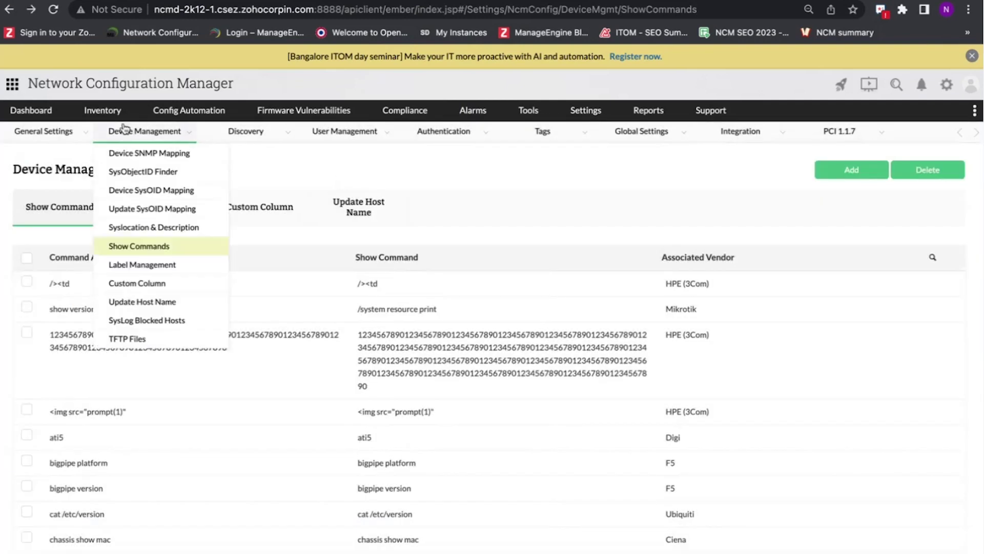
left_click(105, 112)
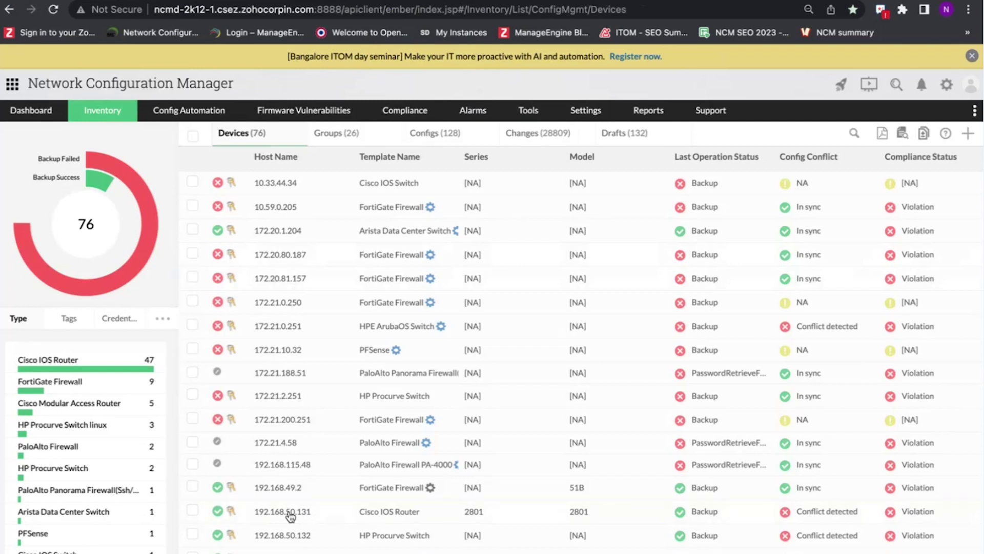
- Open device 192.168.50.131 and run a show command from its actions
left_click(296, 518)
left_click(457, 159)
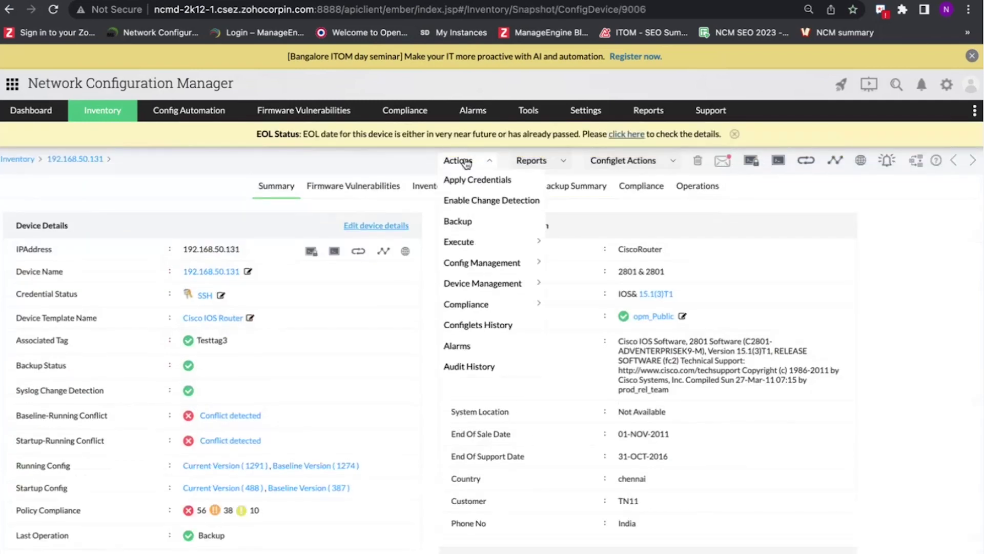
mouse_move(493, 247)
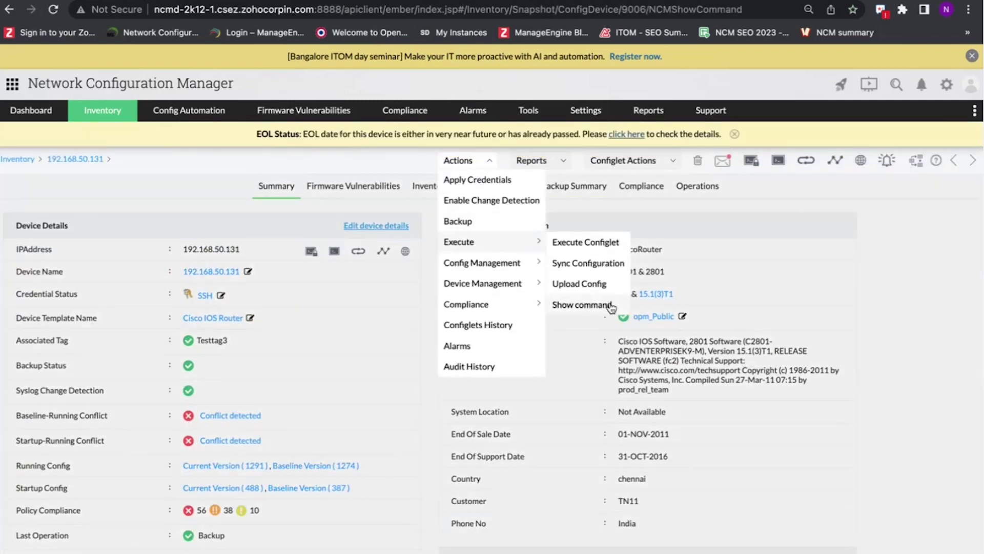
left_click(582, 306)
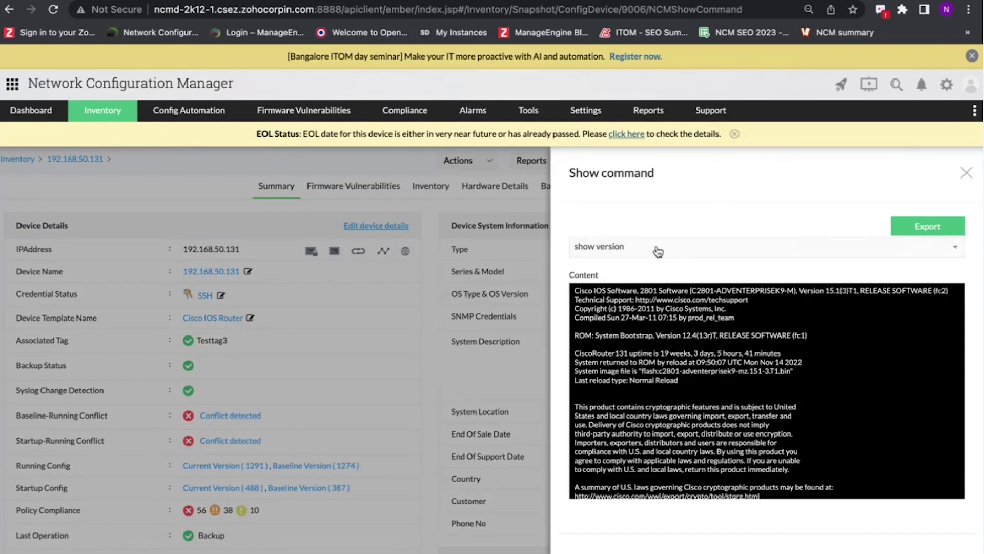
scroll(683, 374, "down", 5)
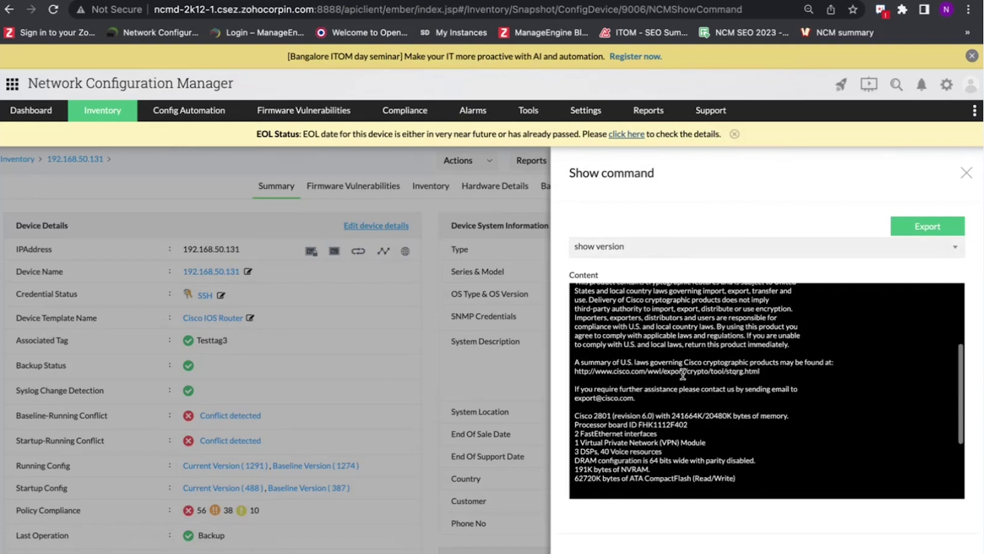
scroll(683, 374, "down", 3)
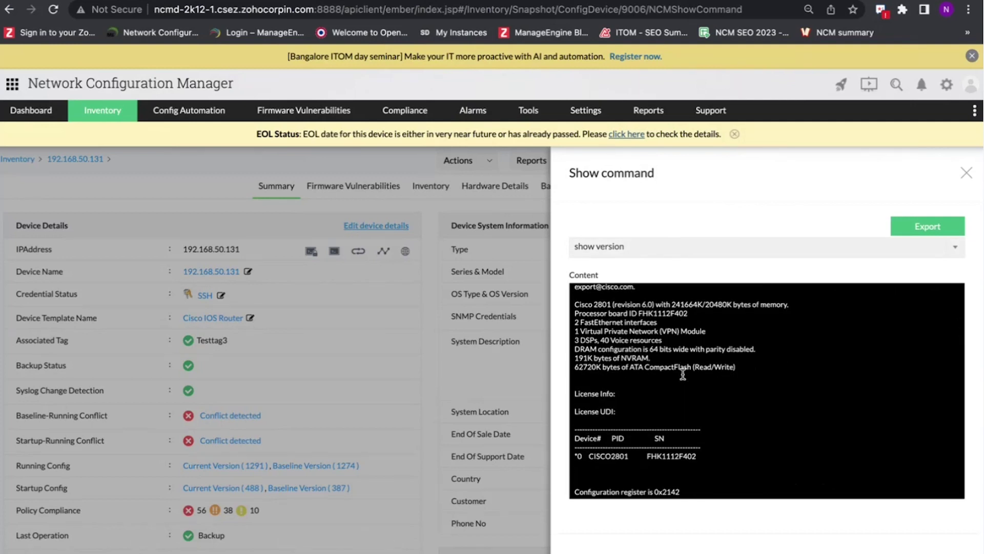
scroll(683, 375, "up", 8)
- Switch to the show interfaces command and scroll its output
left_click(664, 247)
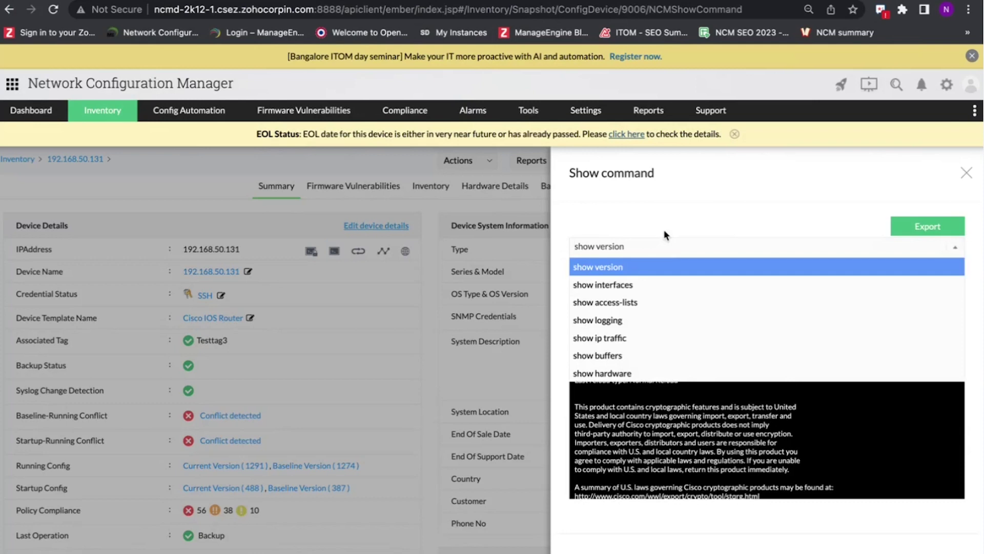
left_click(628, 288)
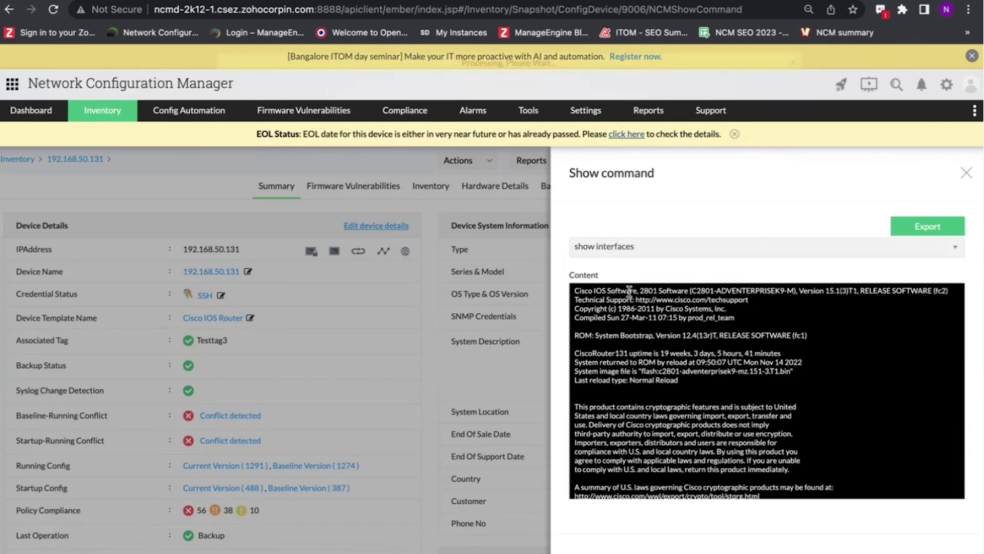
scroll(684, 357, "down", 10)
scroll(685, 357, "up", 10)
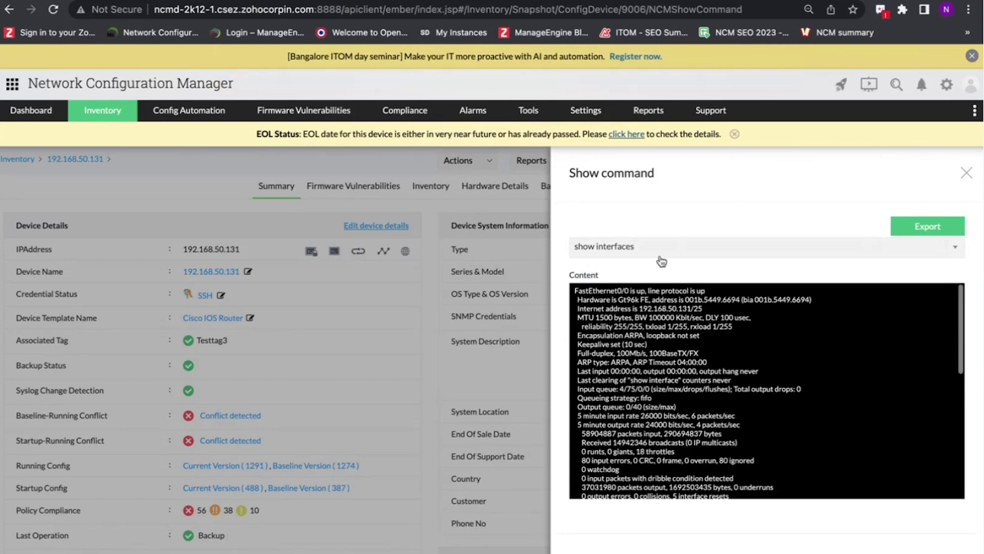
- Run show buffers and scroll through the buffer pool output in the Content box
left_click(658, 249)
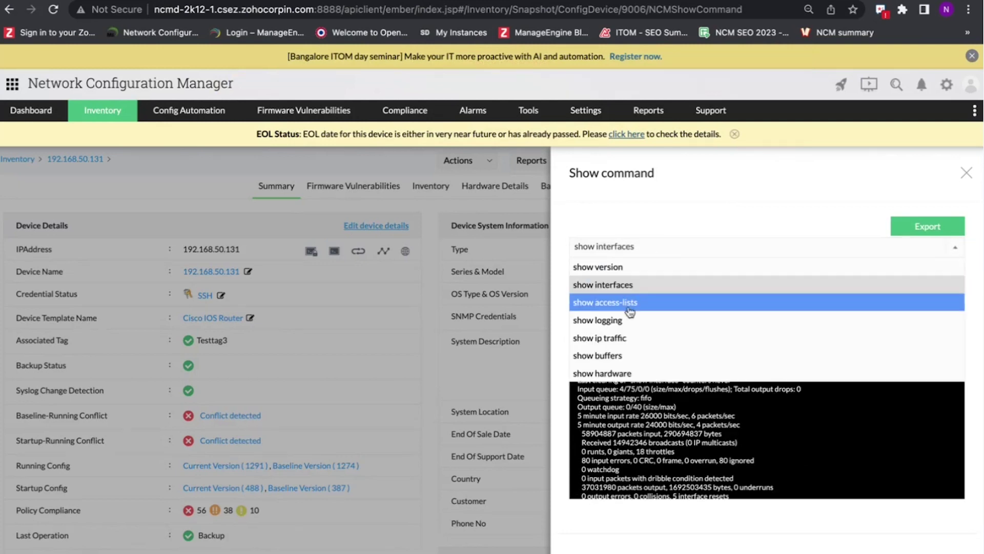
left_click(635, 355)
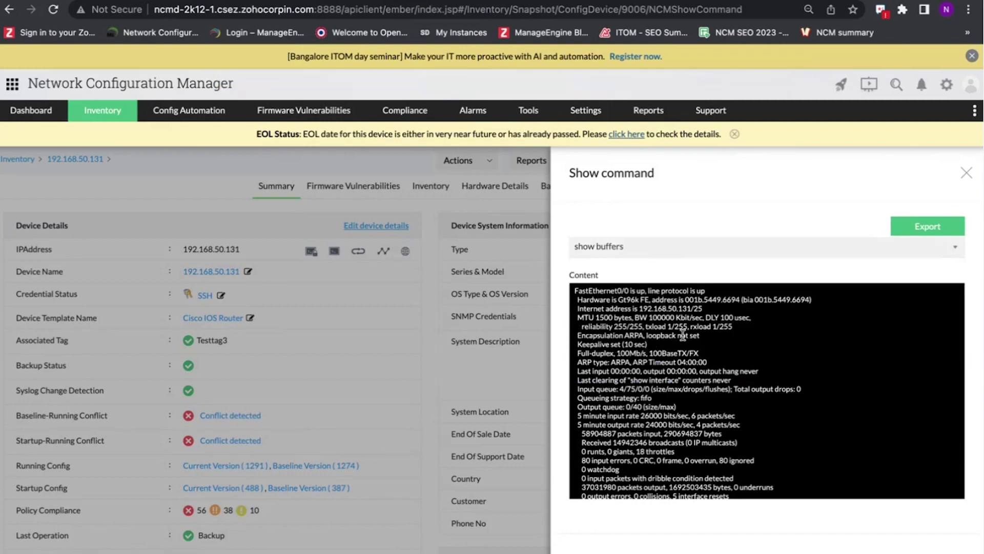
scroll(681, 339, "down", 3)
scroll(681, 339, "down", 4)
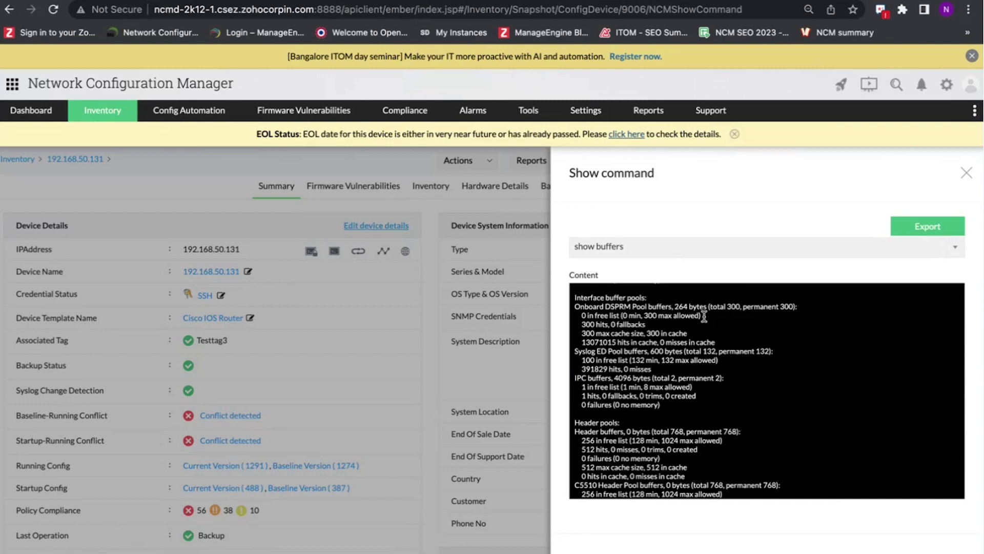
scroll(704, 316, "down", 1)
scroll(704, 317, "down", 2)
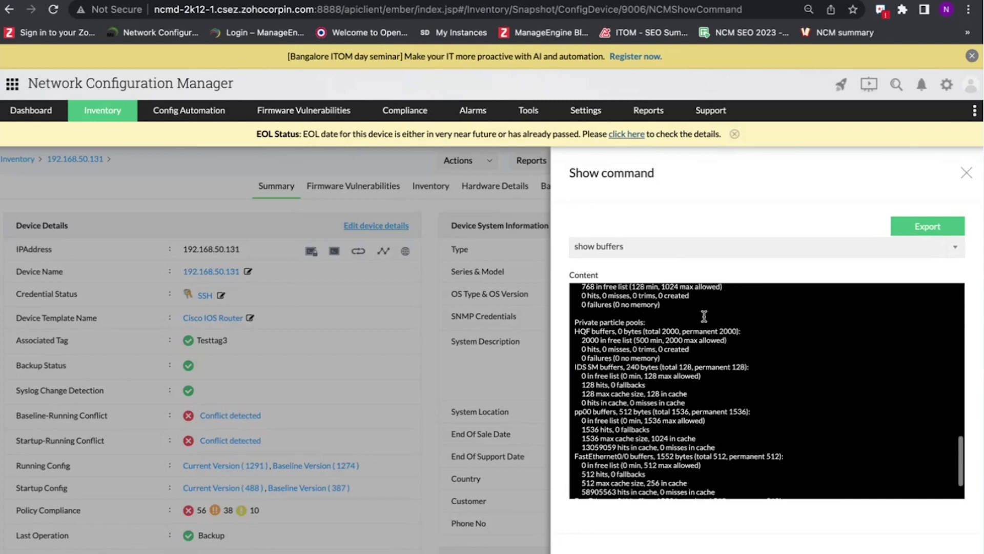
scroll(707, 297, "up", 10)
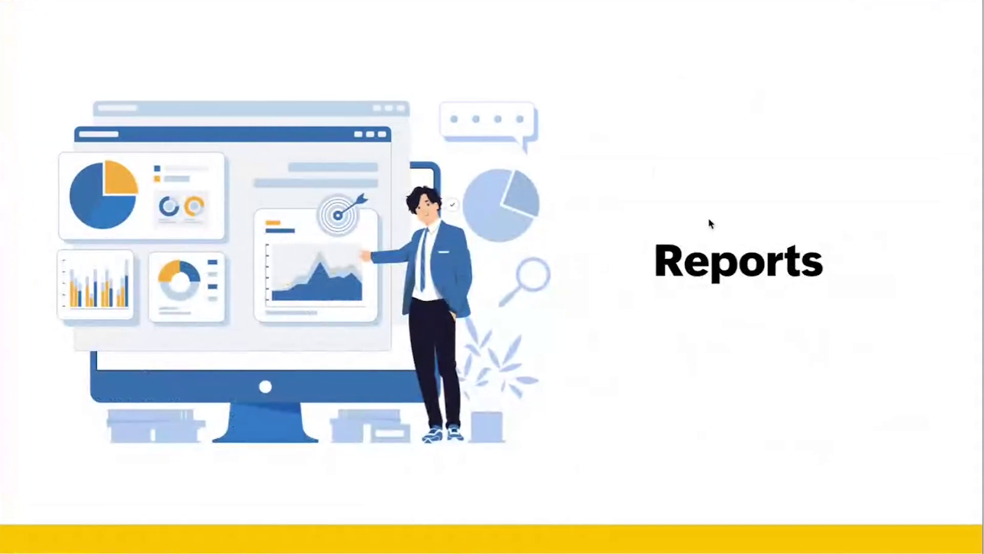
- Advance from the Reports title slide to the 'Reports in NCM' overview slide
key("Right")
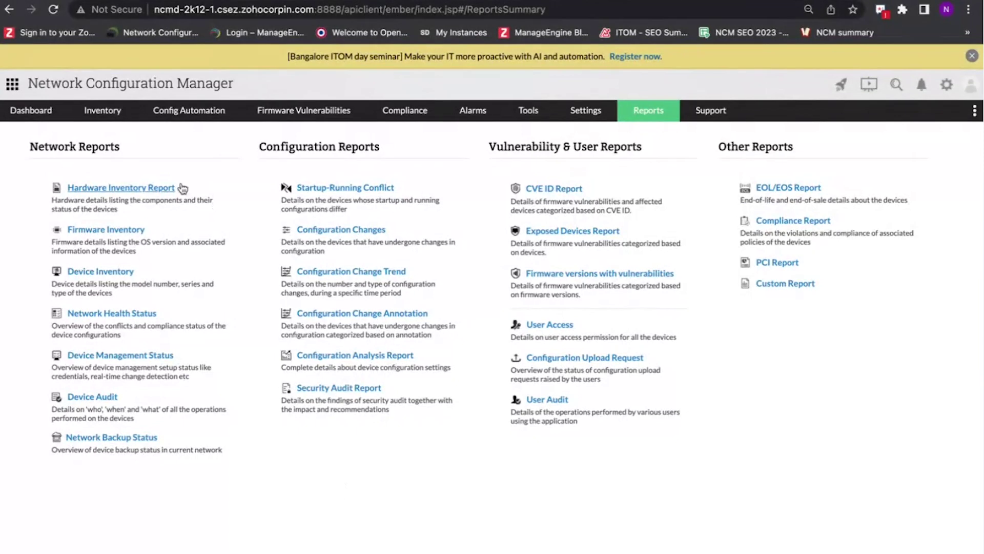
- Open the Hardware Inventory Report, scroll its 76 devices, and keep All Devices Group selected
left_click(157, 190)
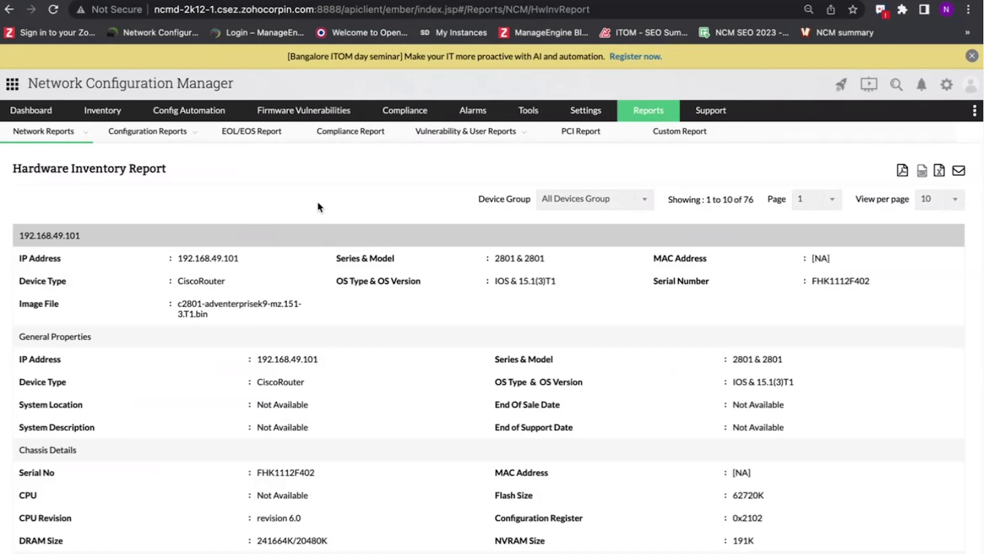
scroll(333, 281, "down", 2)
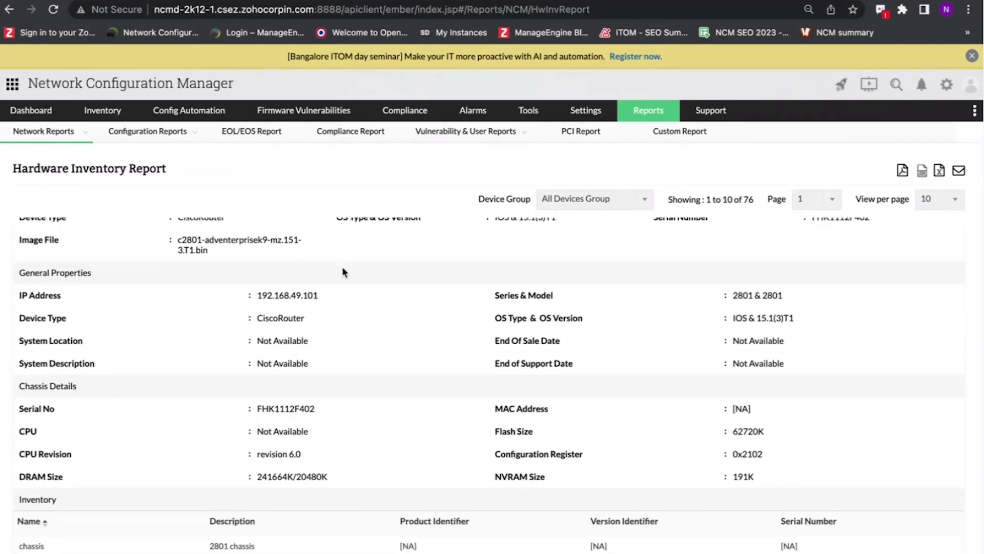
scroll(344, 272, "down", 10)
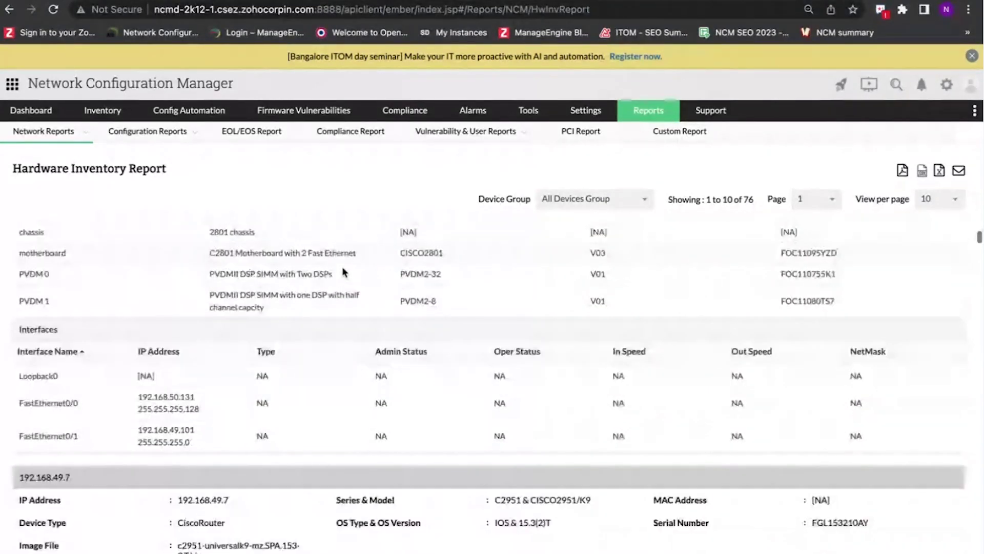
scroll(343, 273, "up", 8)
scroll(343, 272, "up", 5)
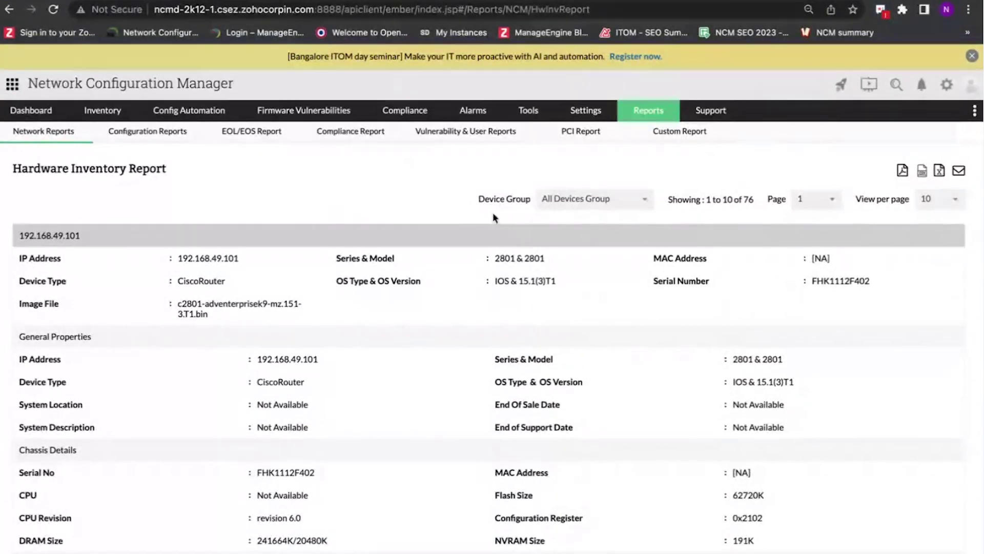
left_click(577, 200)
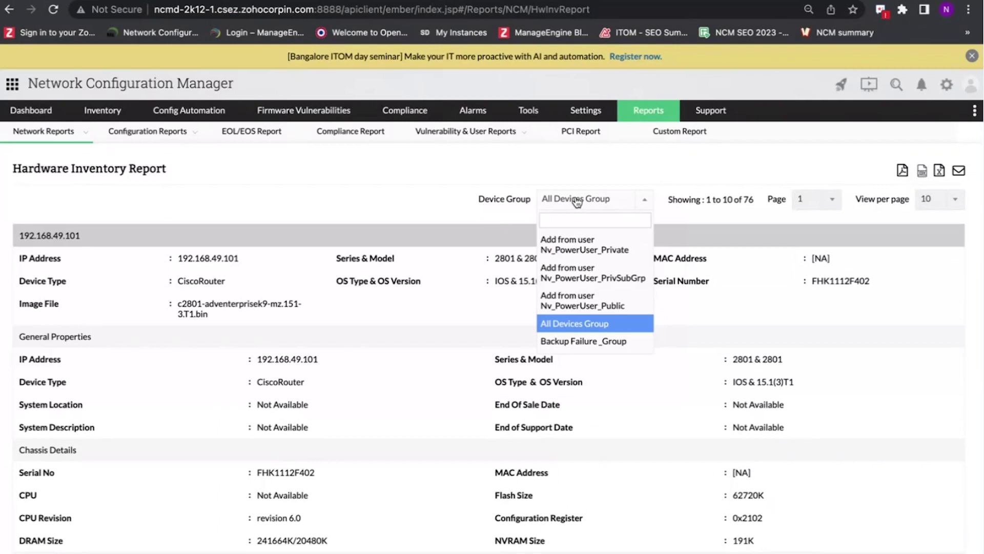
left_click(743, 154)
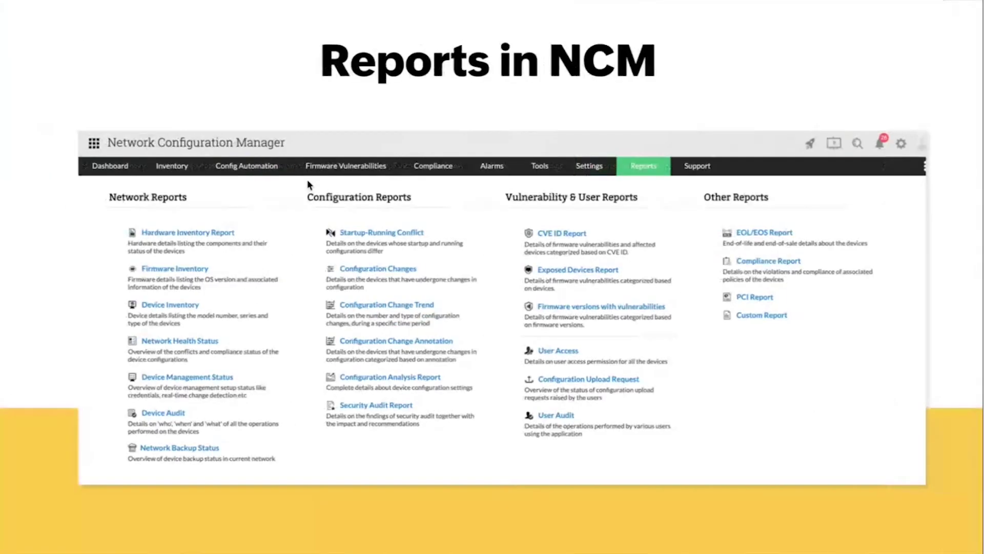
- Advance through the Dynamic UI slide to the User-friendly UI slide
key("Right")
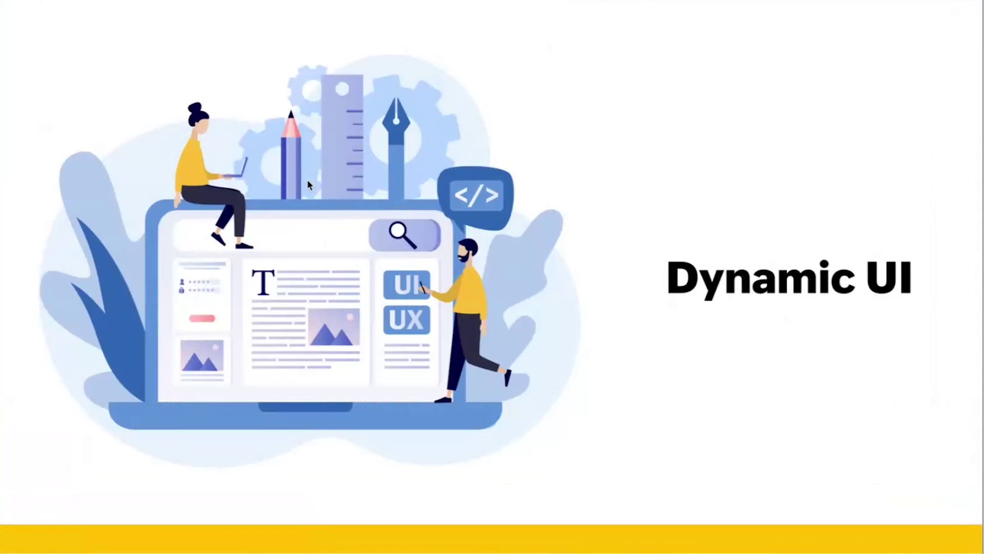
key("Right")
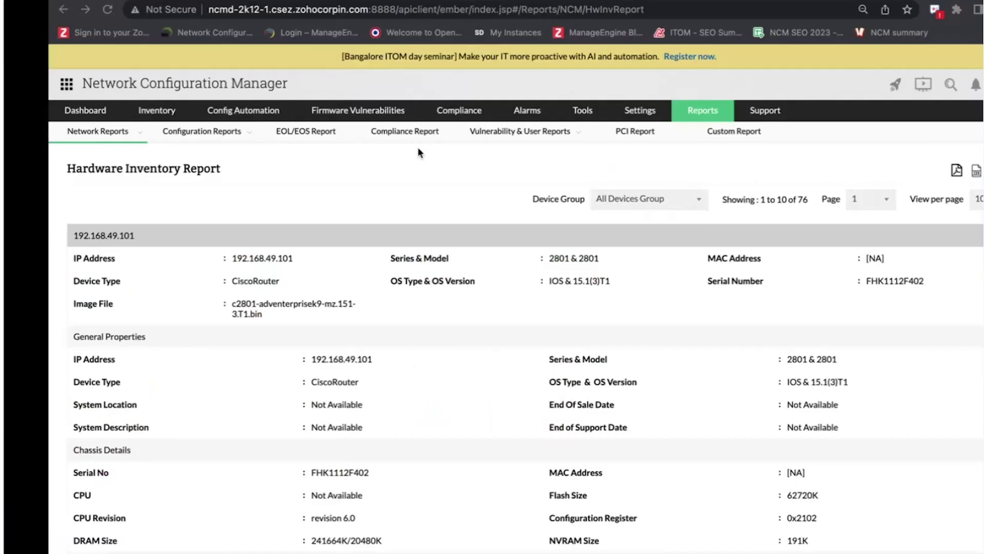
- Open the Dashboard Overview and scroll through its pie charts, change trend and vulnerability widgets
left_click(15, 129)
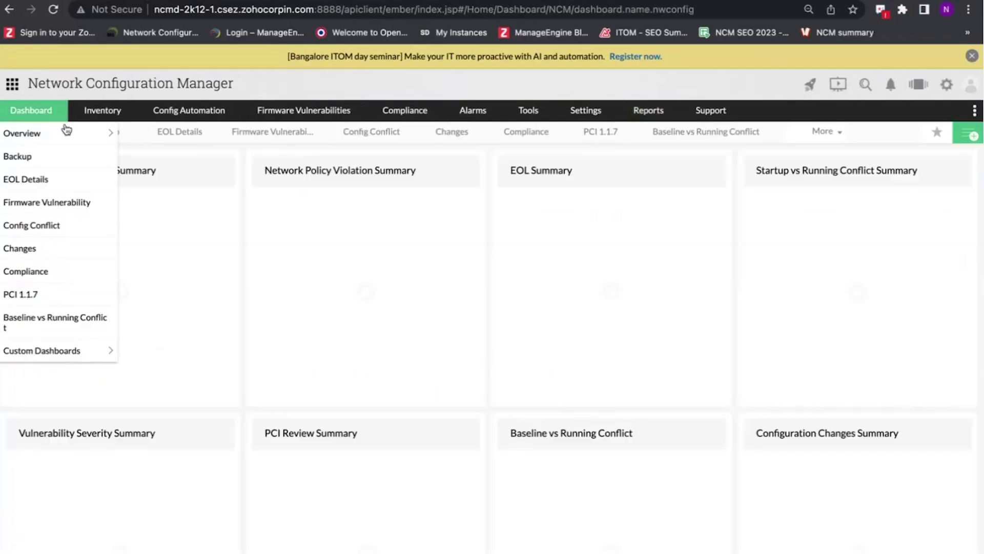
scroll(549, 257, "down", 5)
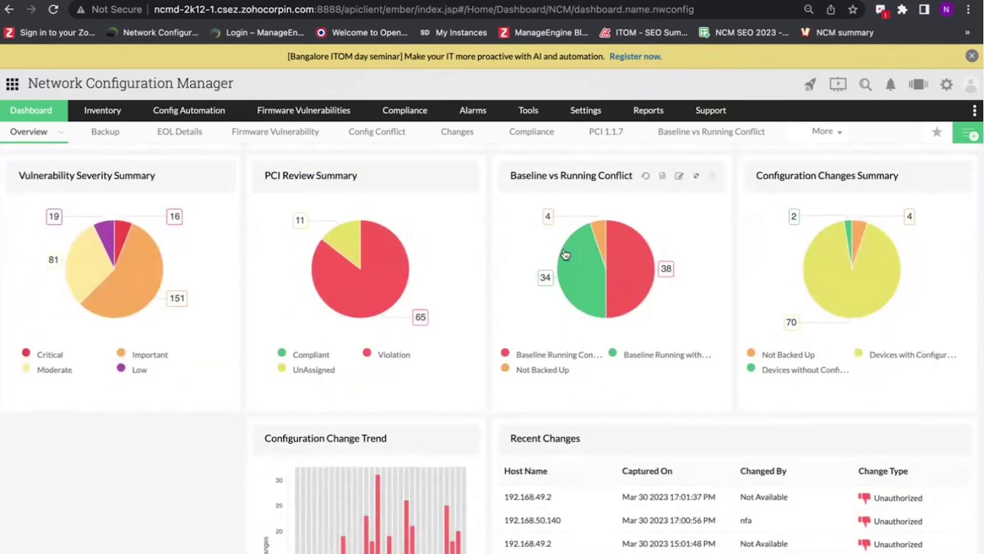
scroll(564, 250, "down", 4)
scroll(564, 250, "down", 2)
scroll(564, 249, "up", 2)
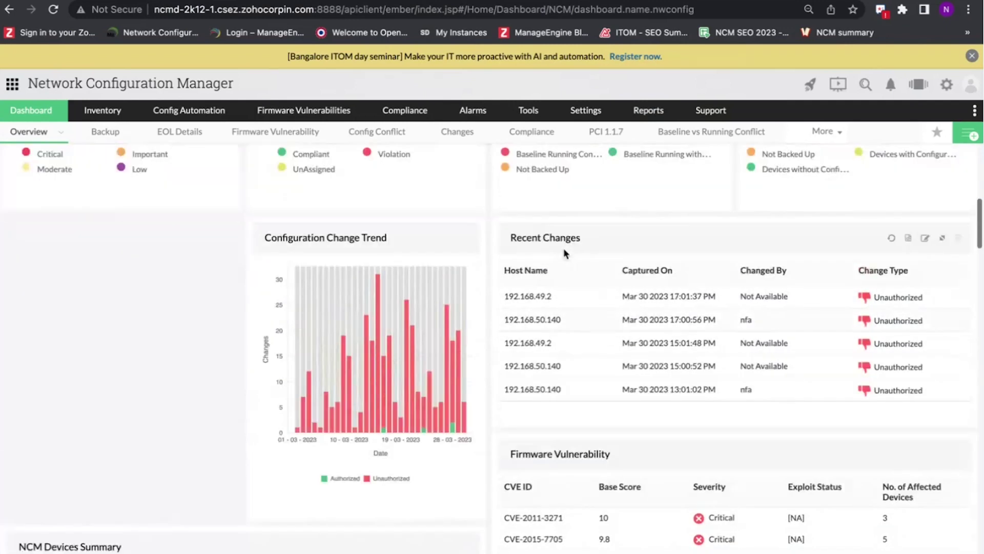
scroll(564, 249, "down", 3)
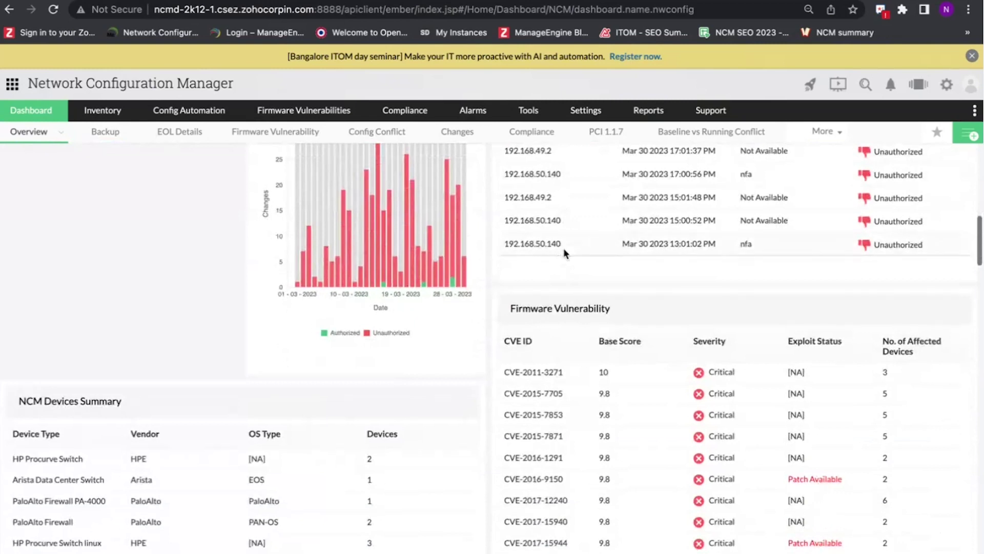
scroll(564, 249, "down", 2)
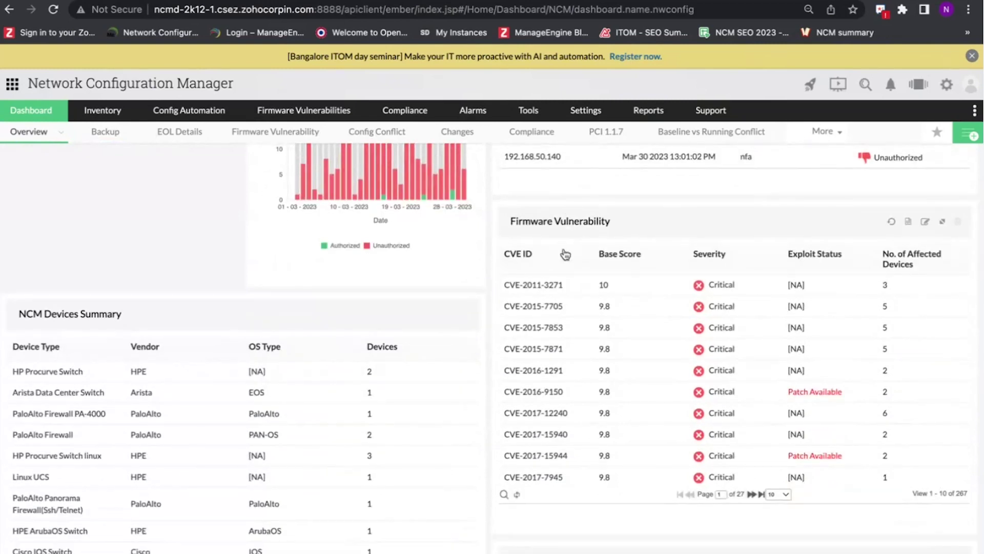
scroll(564, 251, "up", 10)
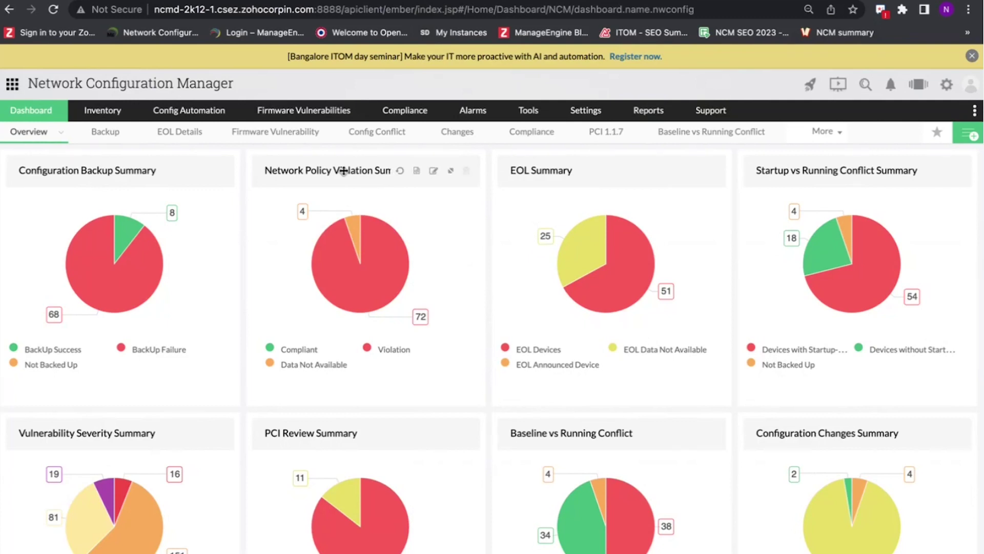
- Drag Network Policy Violation Summary to the third column after EOL Summary, cancelling the discard prompt
left_click_drag(341, 170, 578, 164)
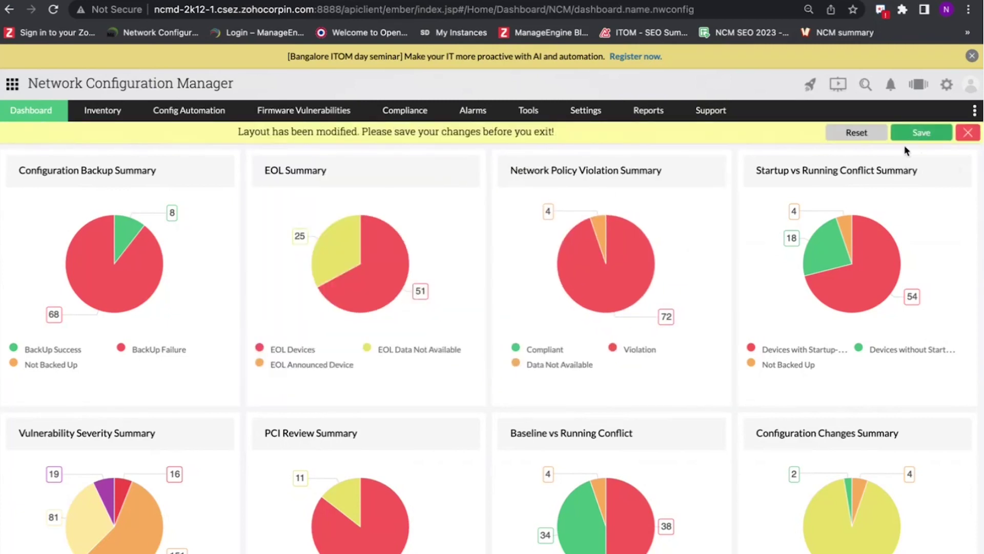
left_click(967, 134)
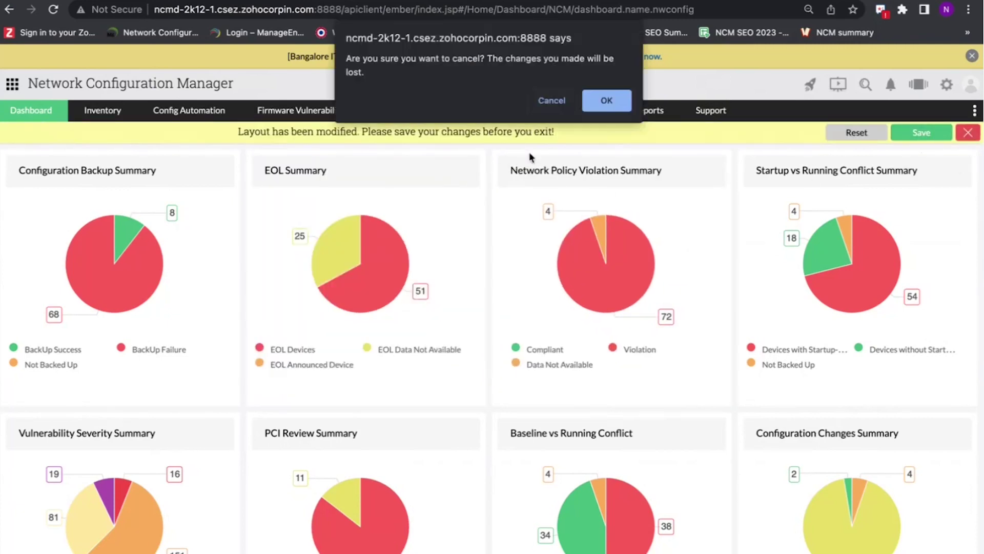
left_click(547, 101)
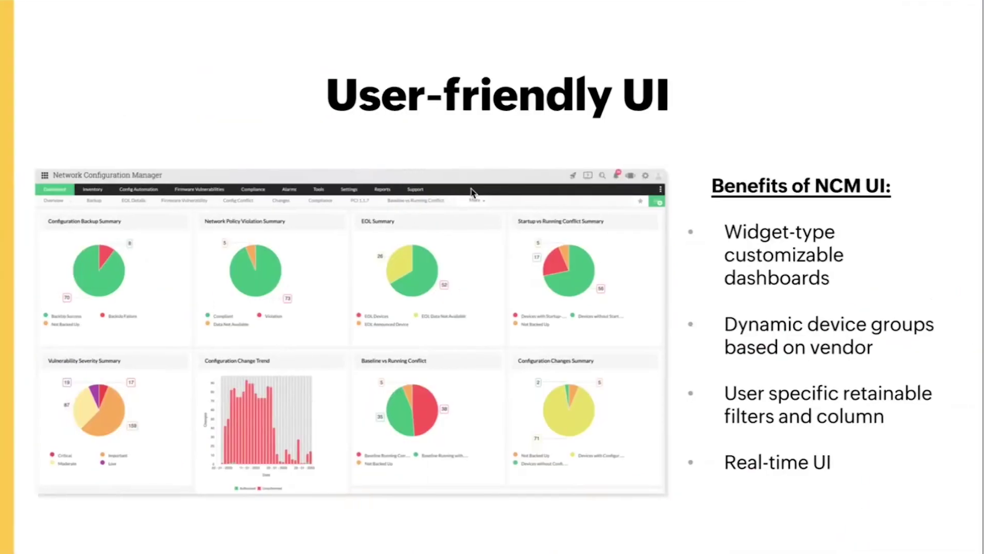
- Advance the slideshow past the Integrations slide to 'Integration with OpManager'
key("Right")
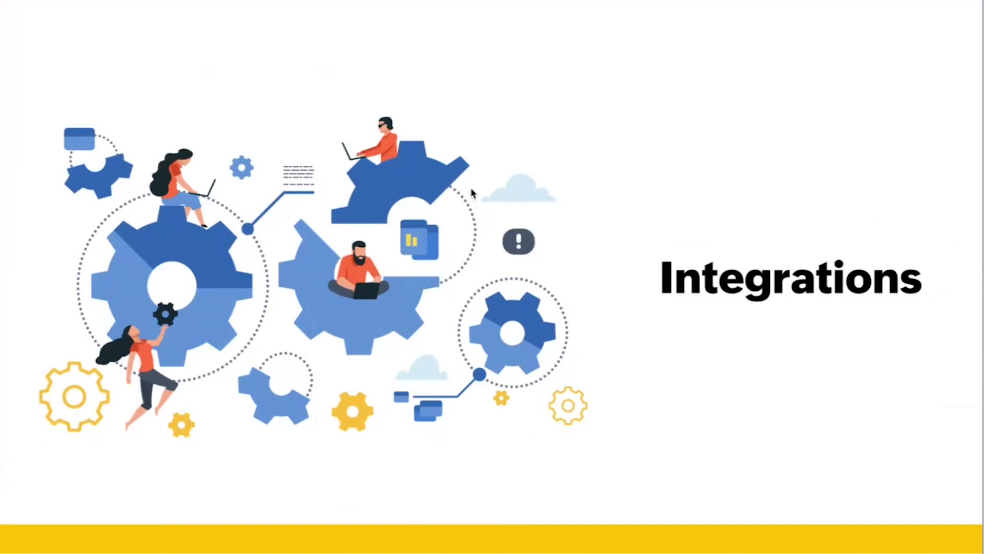
key("Right")
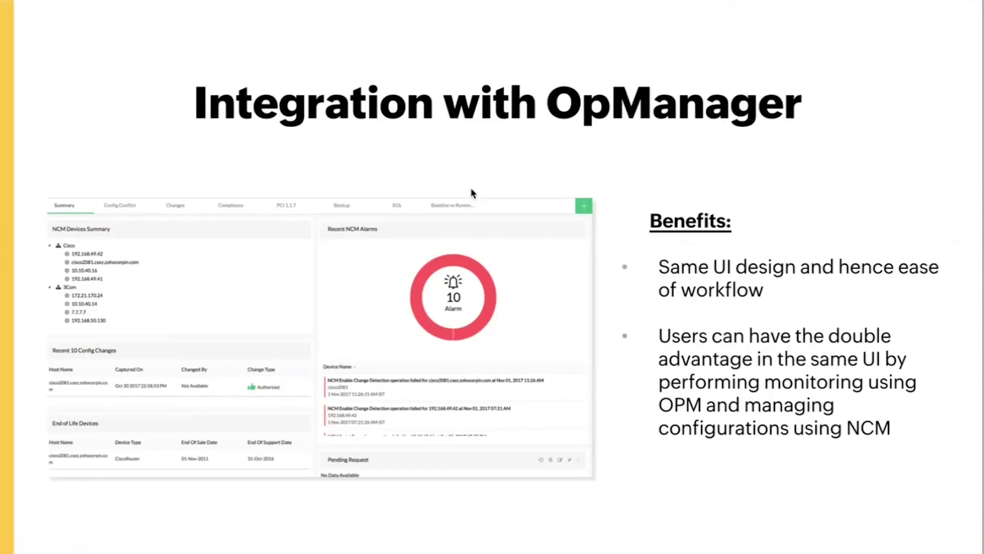